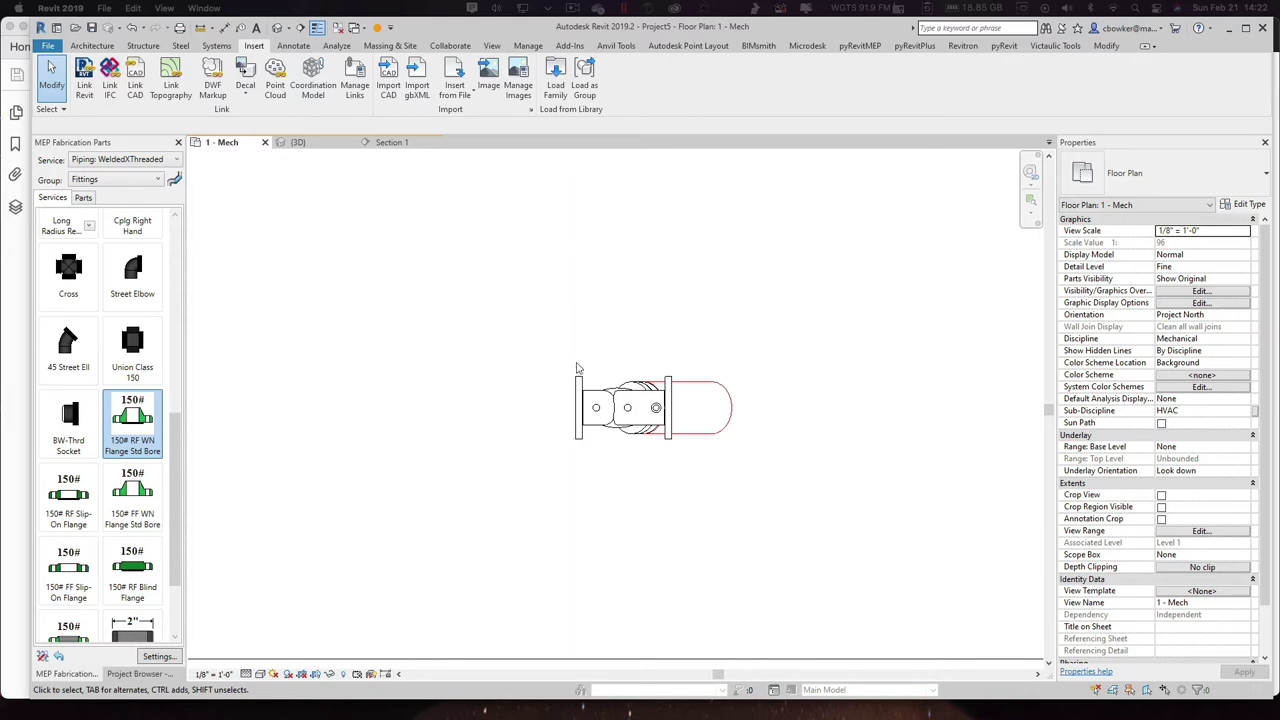
# Step: Select the strainer and change its type to the 2 1/2" size
pyautogui.scroll(-3, 603, 342)
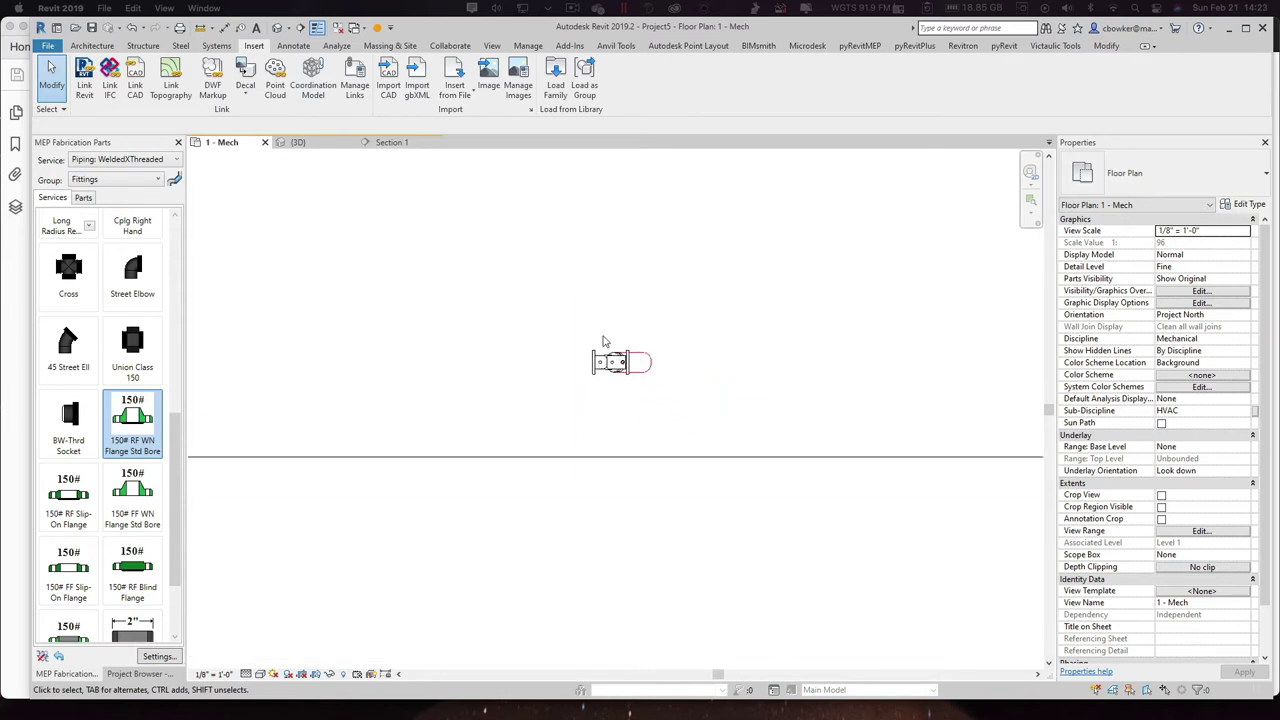
pyautogui.scroll(1, 603, 342)
pyautogui.scroll(2, 603, 342)
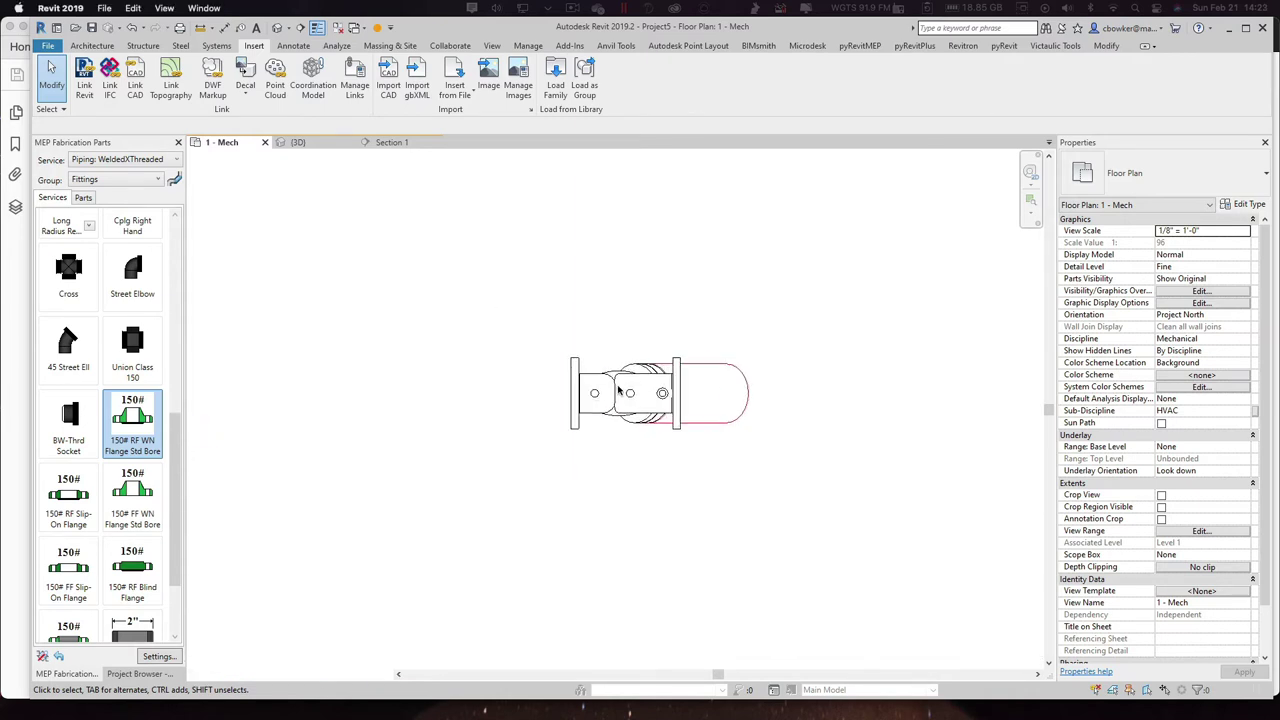
pyautogui.click(650, 367)
pyautogui.click(650, 367)
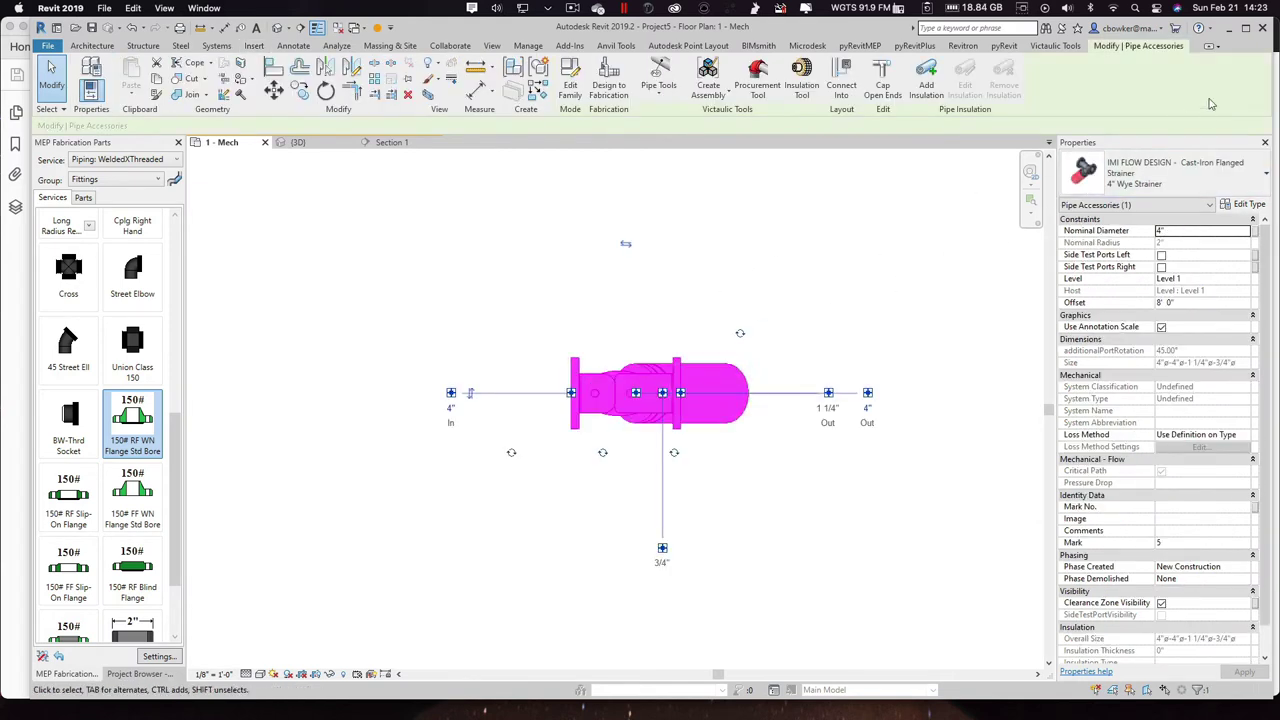
pyautogui.click(1165, 178)
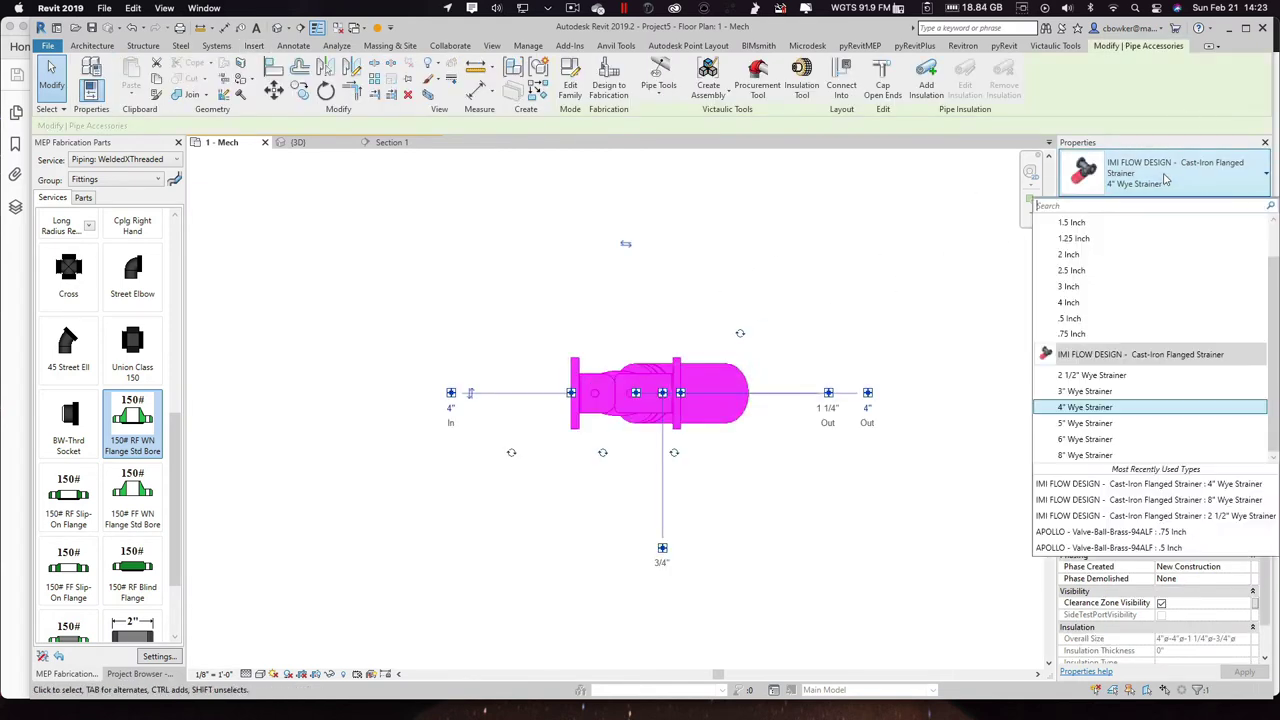
pyautogui.click(1113, 376)
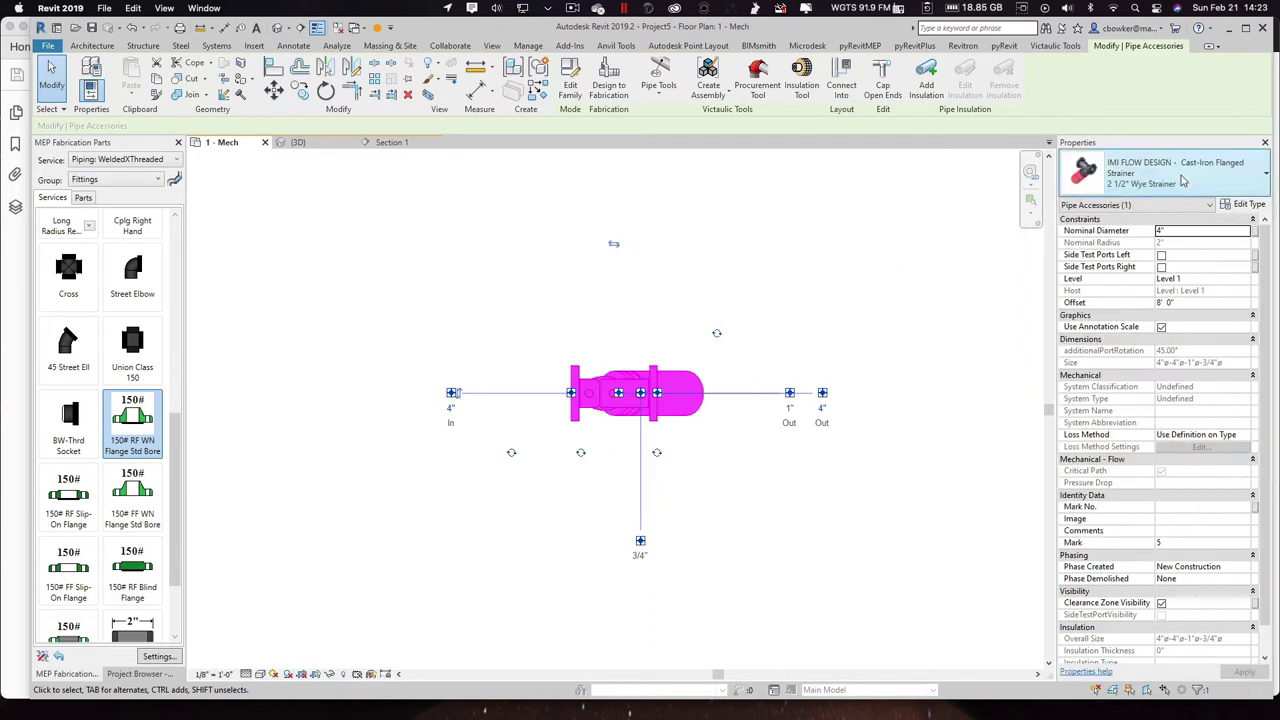
# Step: Try the 8" size, then set the strainer back to the 4" Wye Strainer
pyautogui.click(1160, 175)
pyautogui.click(1106, 456)
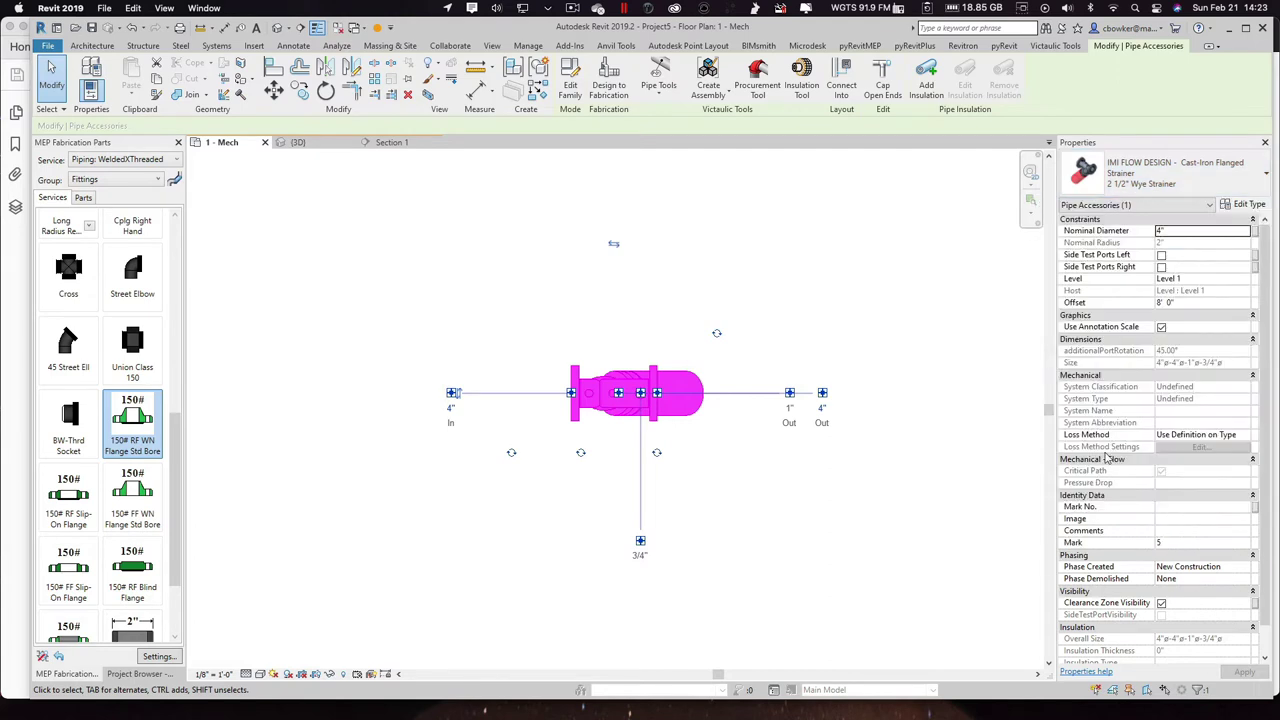
pyautogui.click(1160, 175)
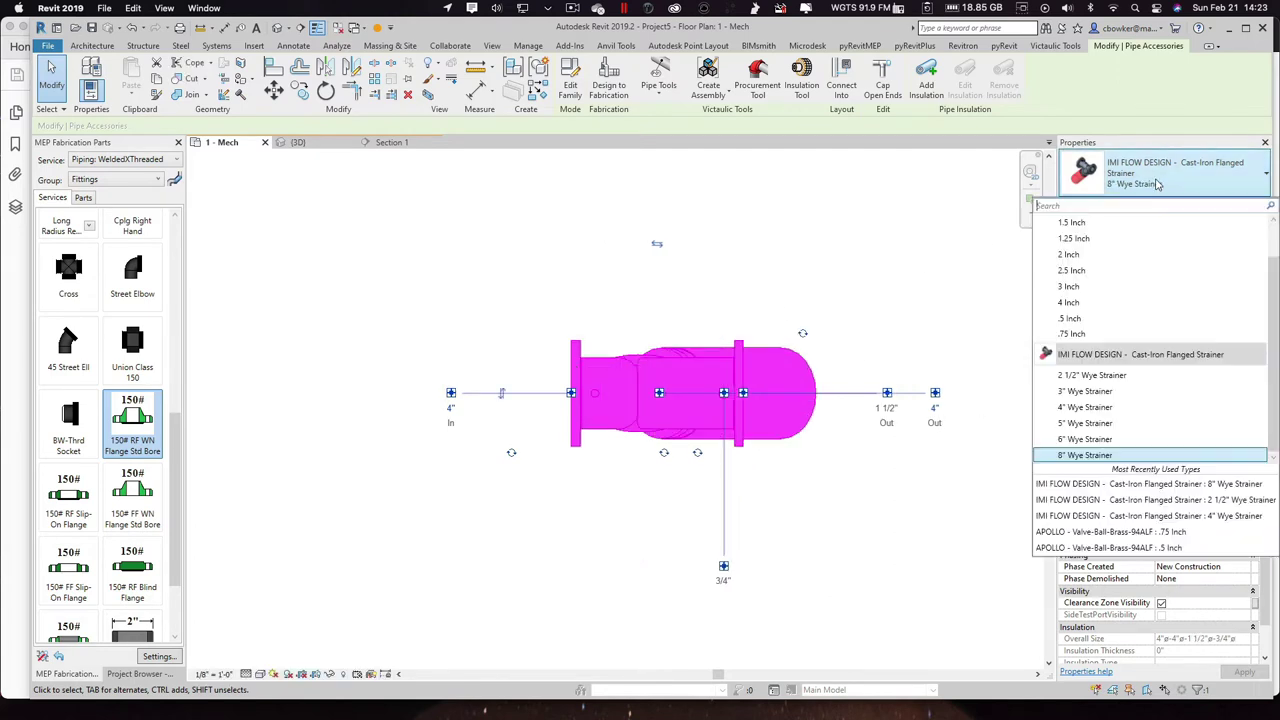
pyautogui.click(1084, 408)
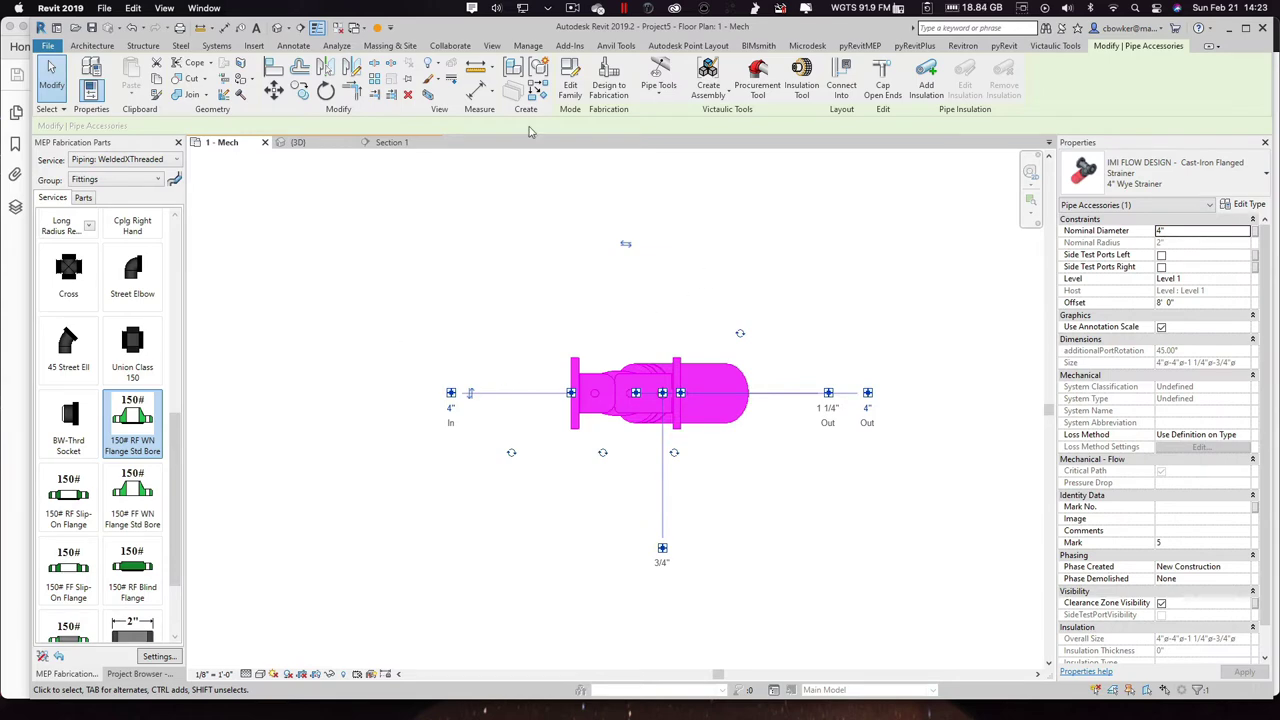
# Step: Show the strainer alone in a sectioned 3D view and orbit to a left-front angle
pyautogui.click(427, 94)
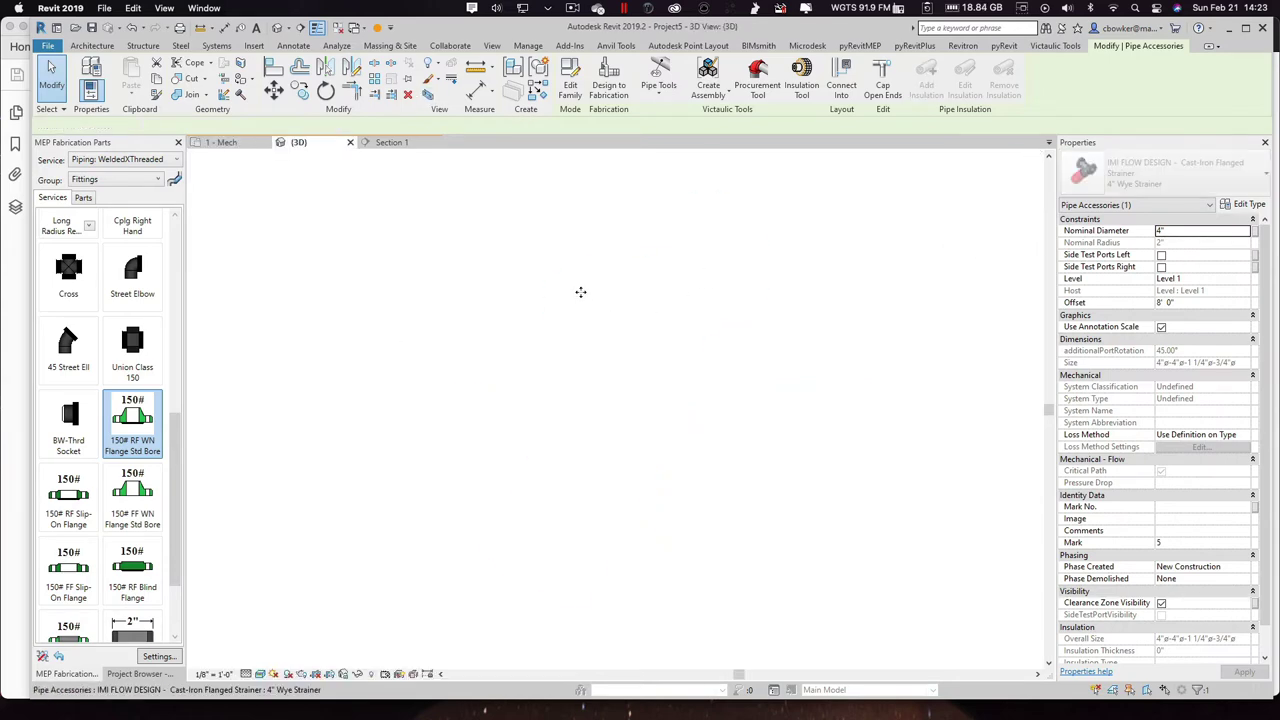
pyautogui.click(799, 395)
pyautogui.keyDown('shift'); pyautogui.moveTo(799, 395); pyautogui.dragTo(690, 300, button='middle'); pyautogui.keyUp('shift')
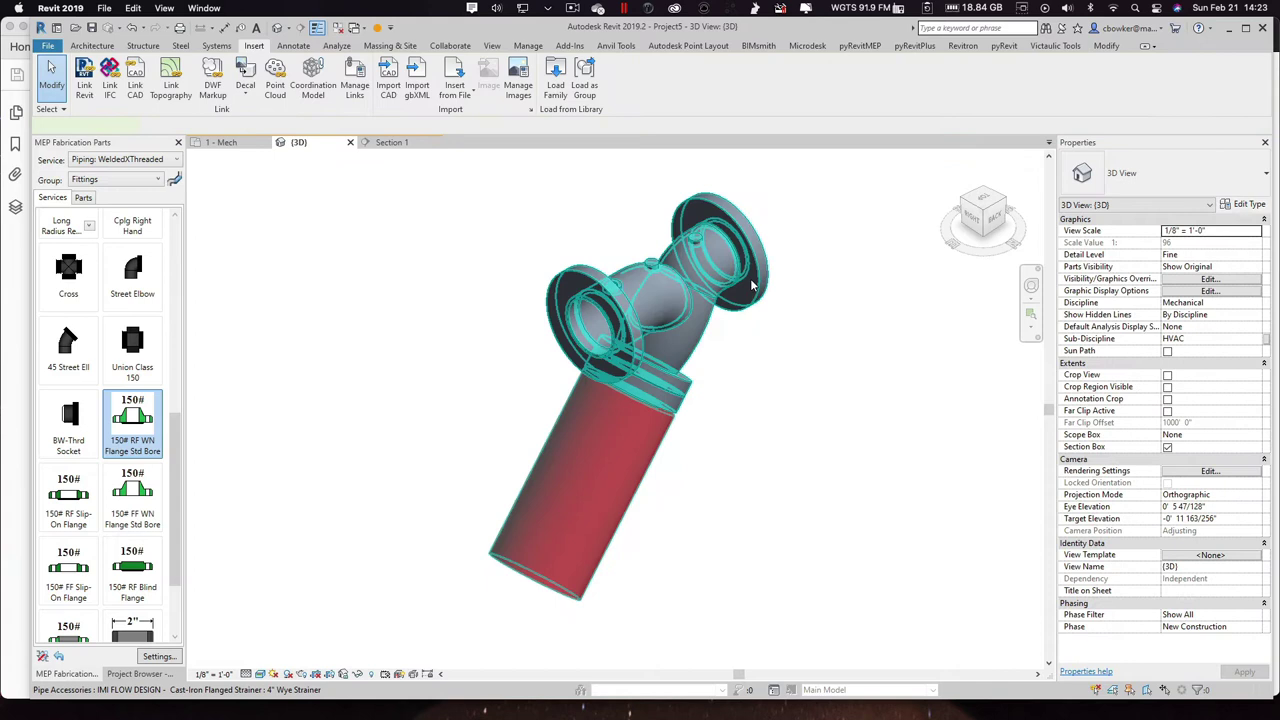
pyautogui.click(690, 295)
pyautogui.keyDown('shift'); pyautogui.moveTo(767, 331); pyautogui.dragTo(850, 290, button='middle'); pyautogui.keyUp('shift')
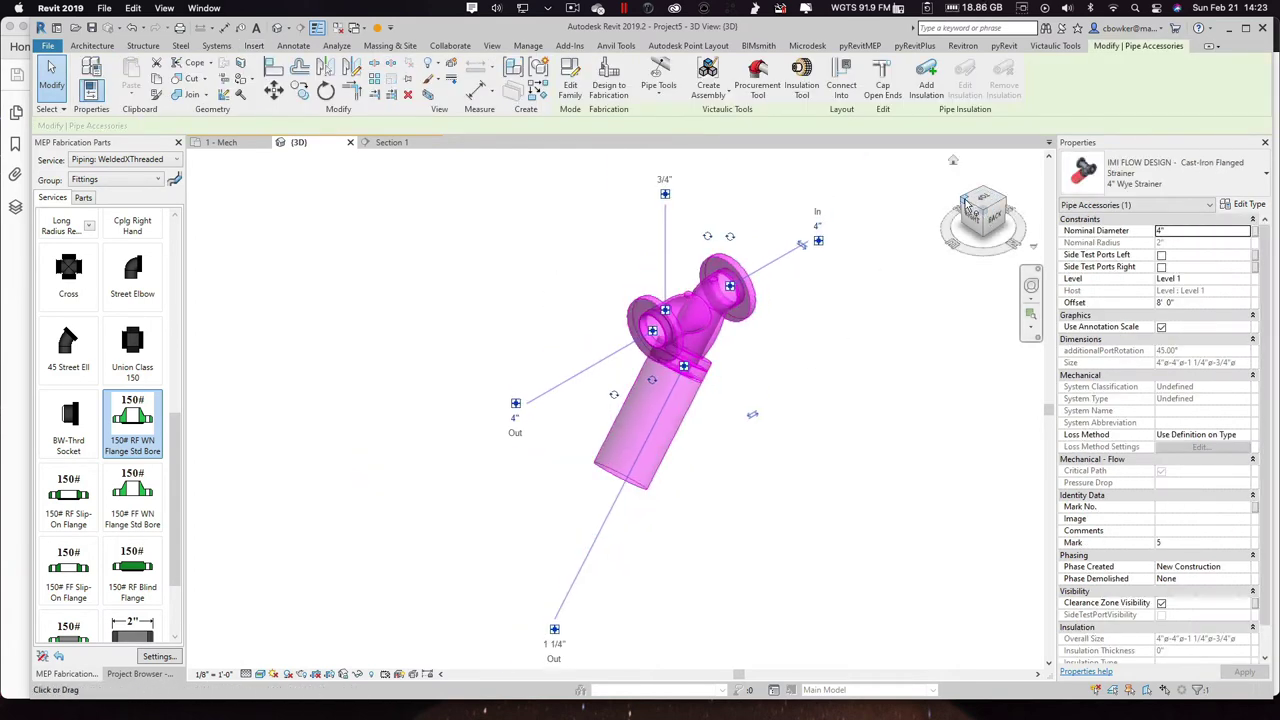
pyautogui.click(983, 190)
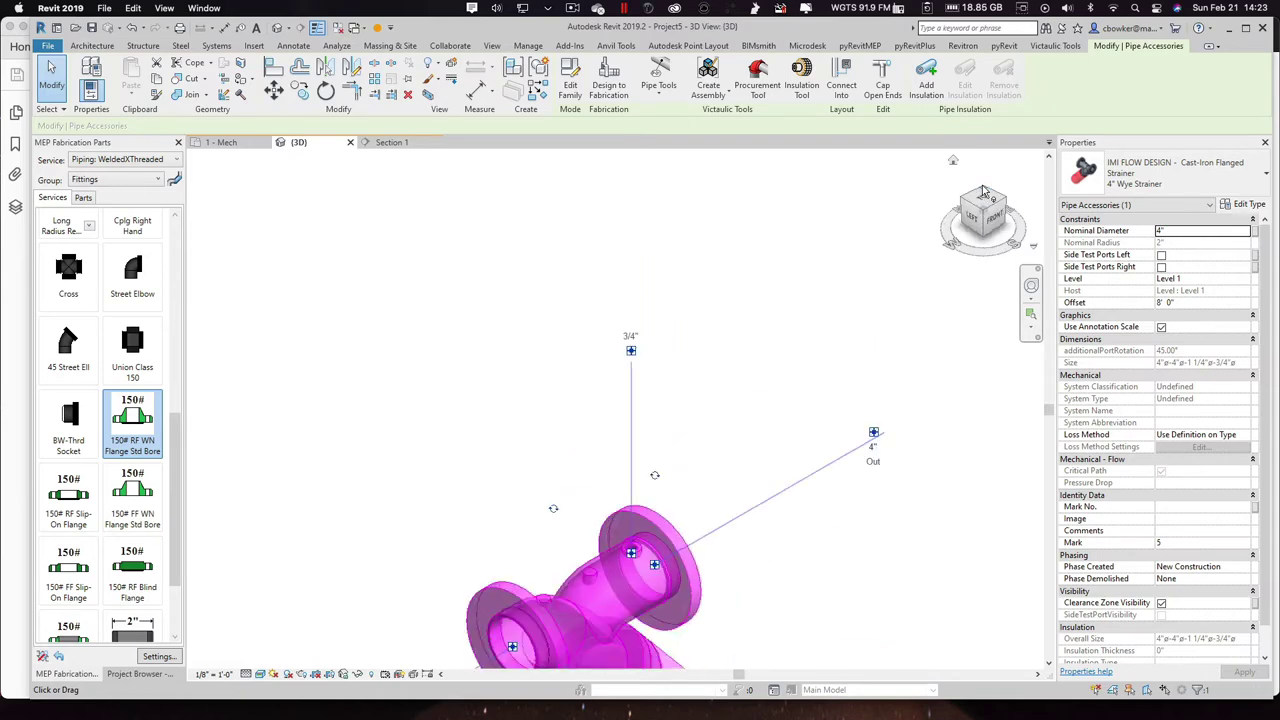
# Step: Bring up the strainer datasheet and scroll to its 4" CW0400 dimensions row
pyautogui.scroll(-3, 835, 348)
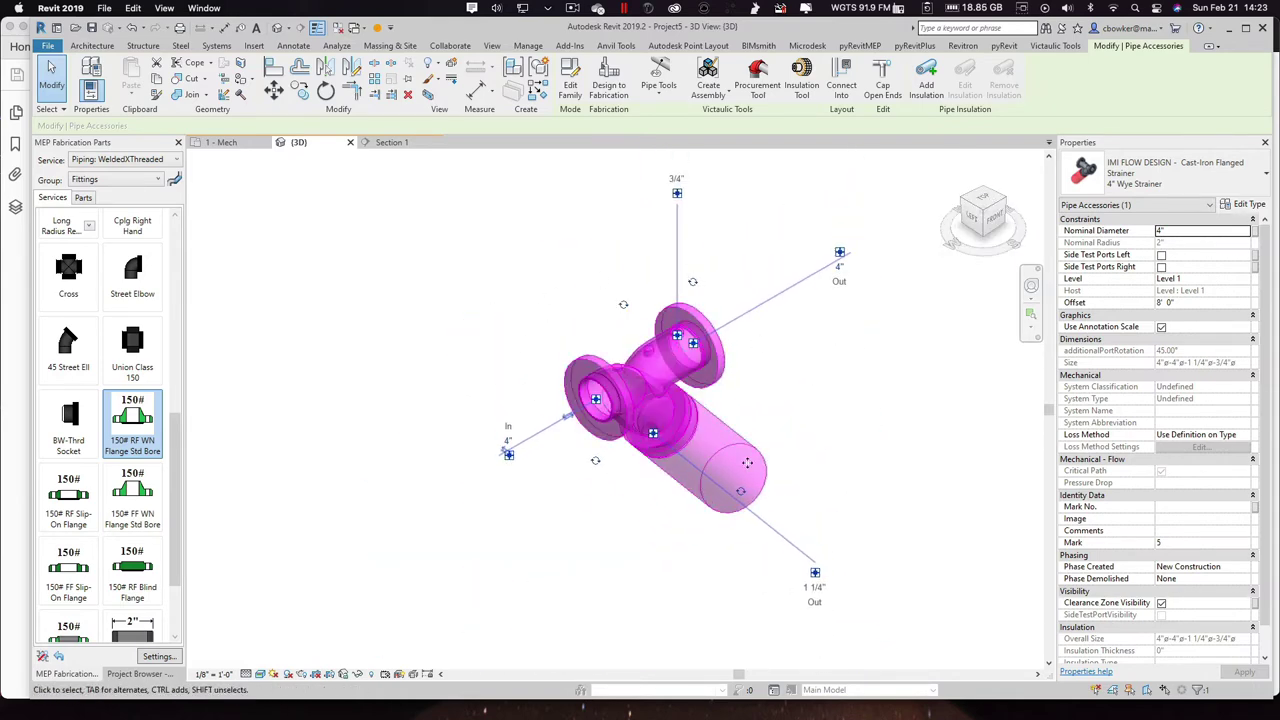
pyautogui.press('super+Tab')
pyautogui.scroll(-2, 314, 356)
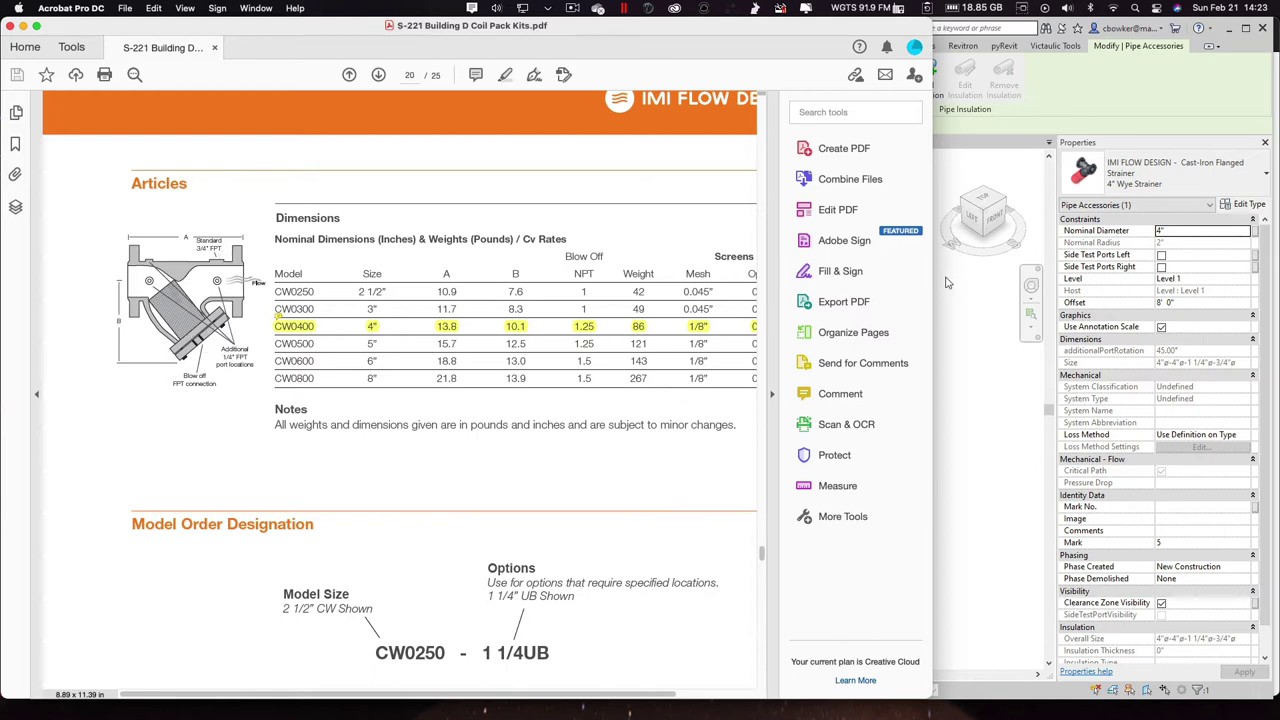
# Step: Review the datasheet's 1/4" ports option and the CW0400 4" dimensions row
pyautogui.click(969, 328)
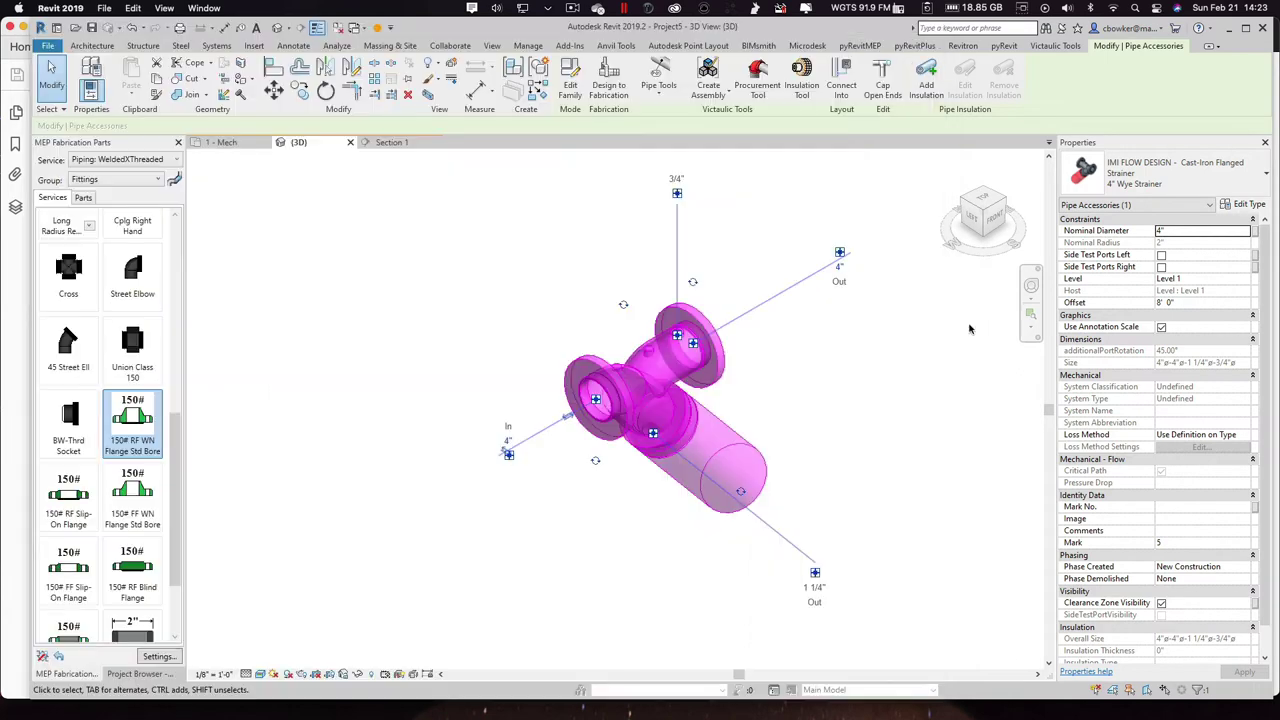
pyautogui.click(451, 299)
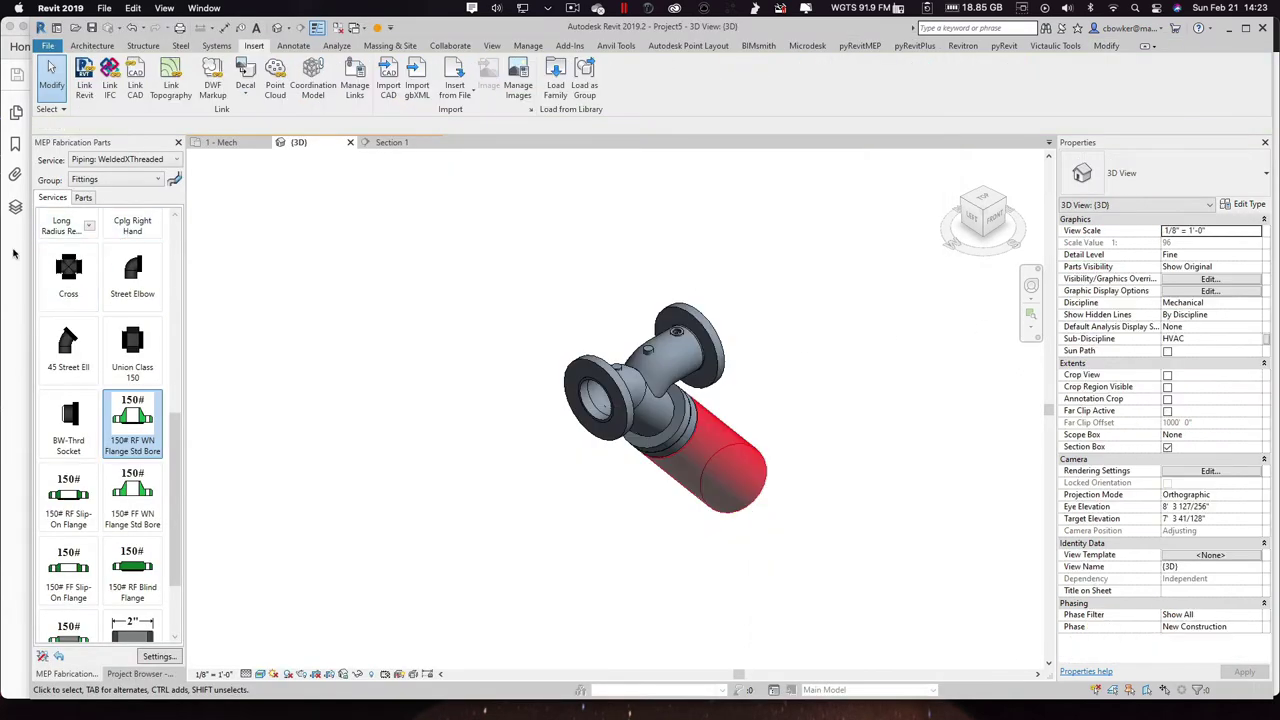
pyautogui.click(14, 253)
pyautogui.scroll(15, 517, 256)
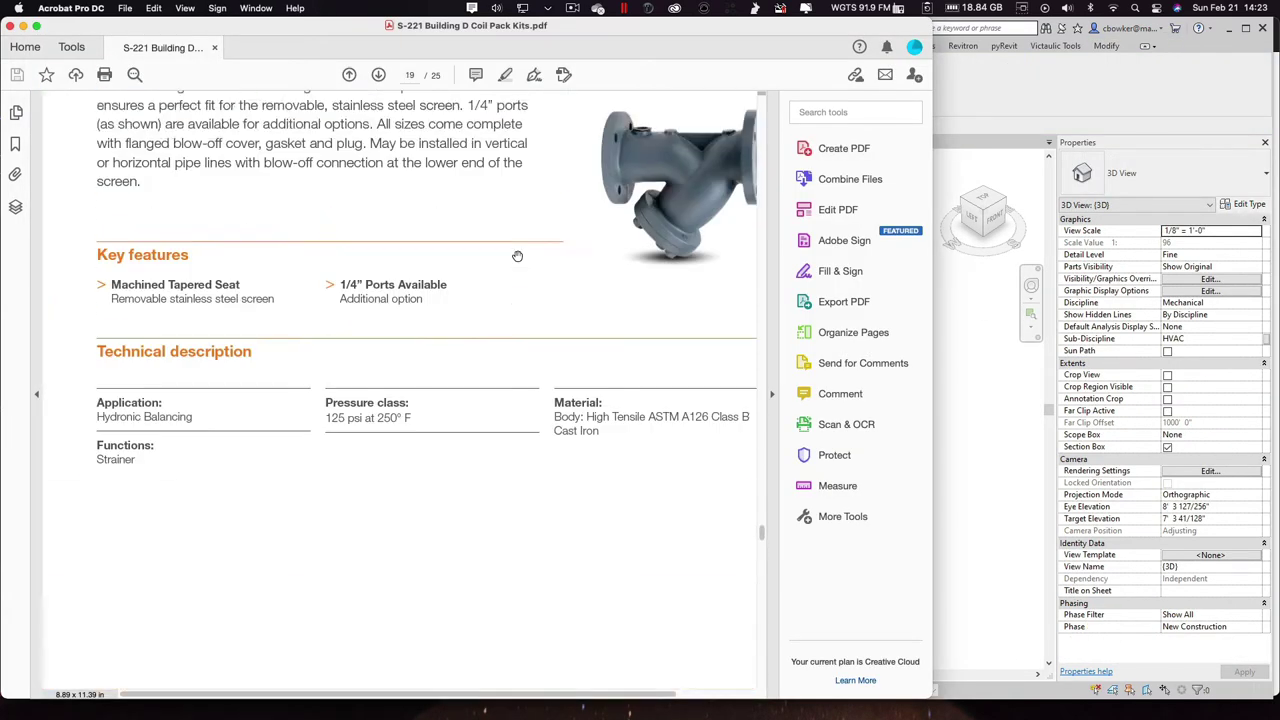
pyautogui.scroll(3, 517, 256)
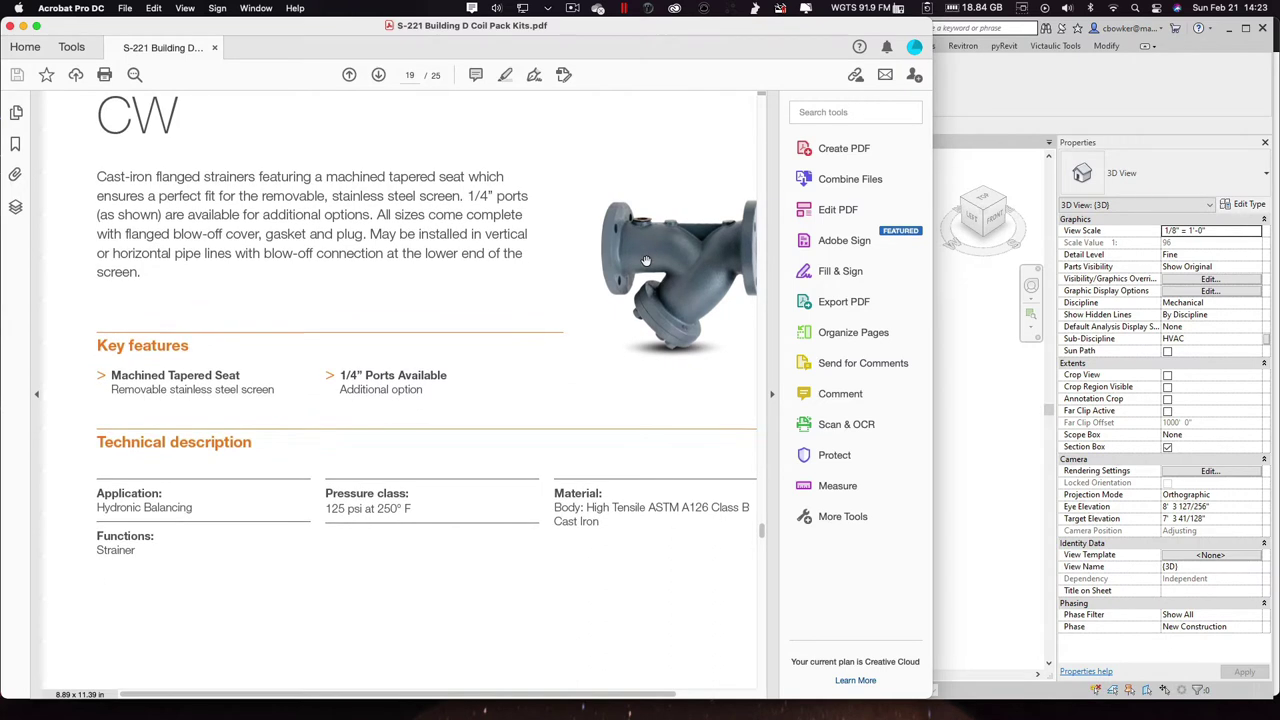
pyautogui.scroll(-1, 646, 261)
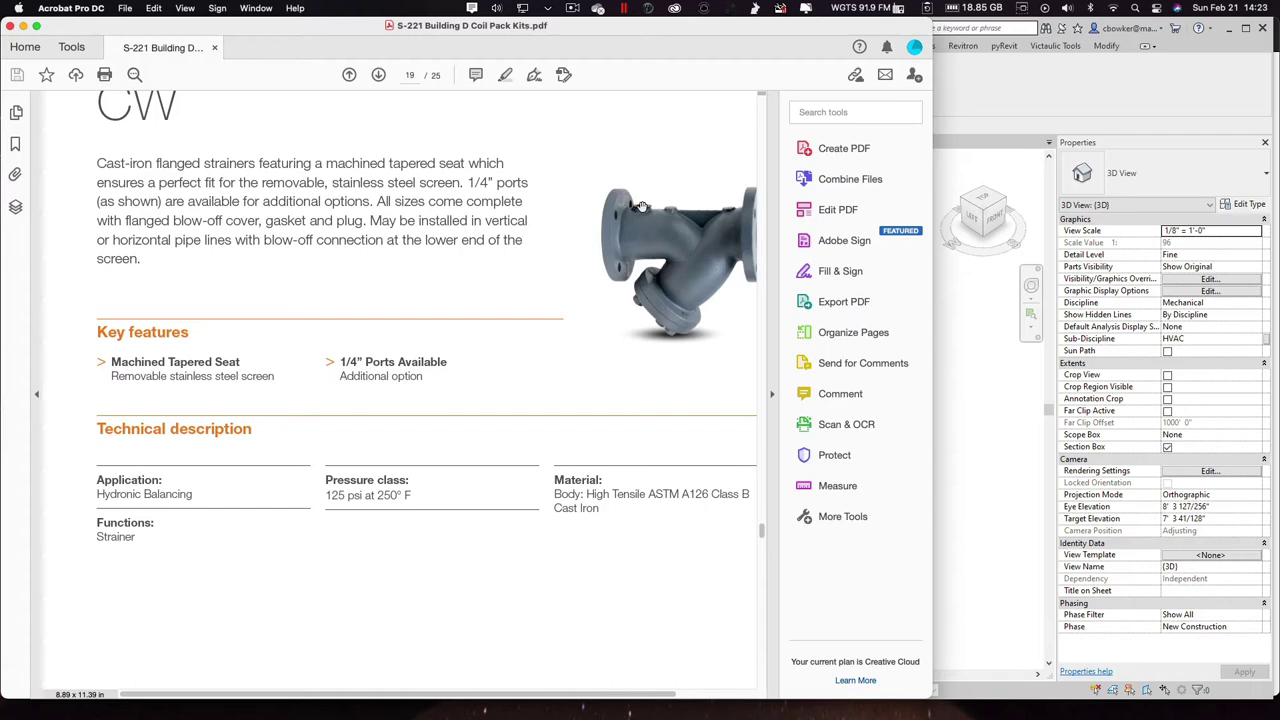
pyautogui.scroll(-10, 641, 206)
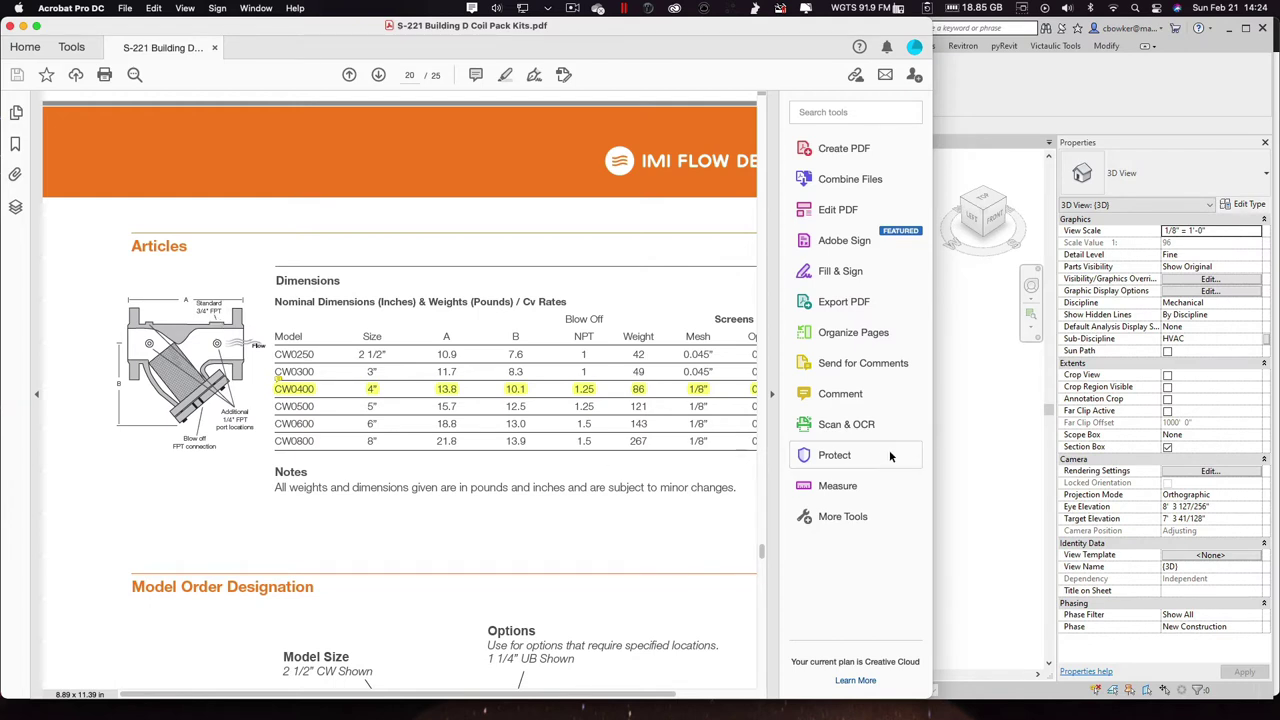
# Step: Return to the Revit model and select the 4" wye strainer
pyautogui.click(973, 457)
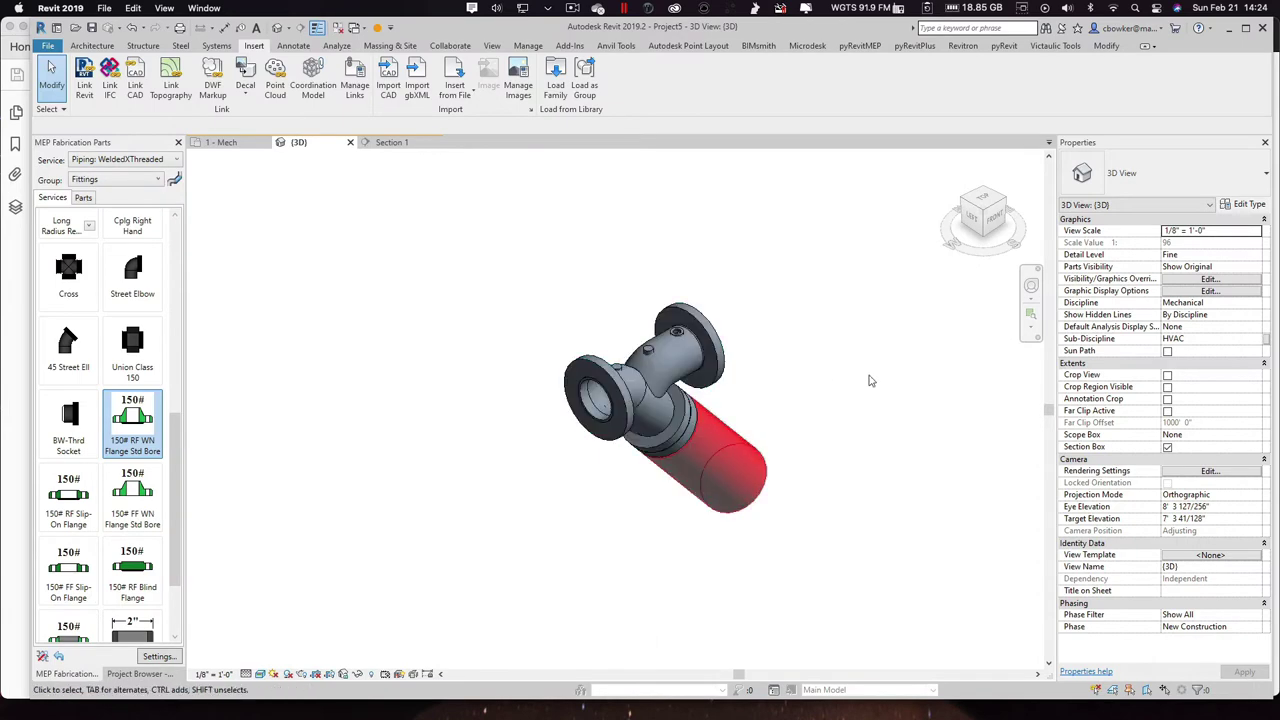
pyautogui.click(6, 262)
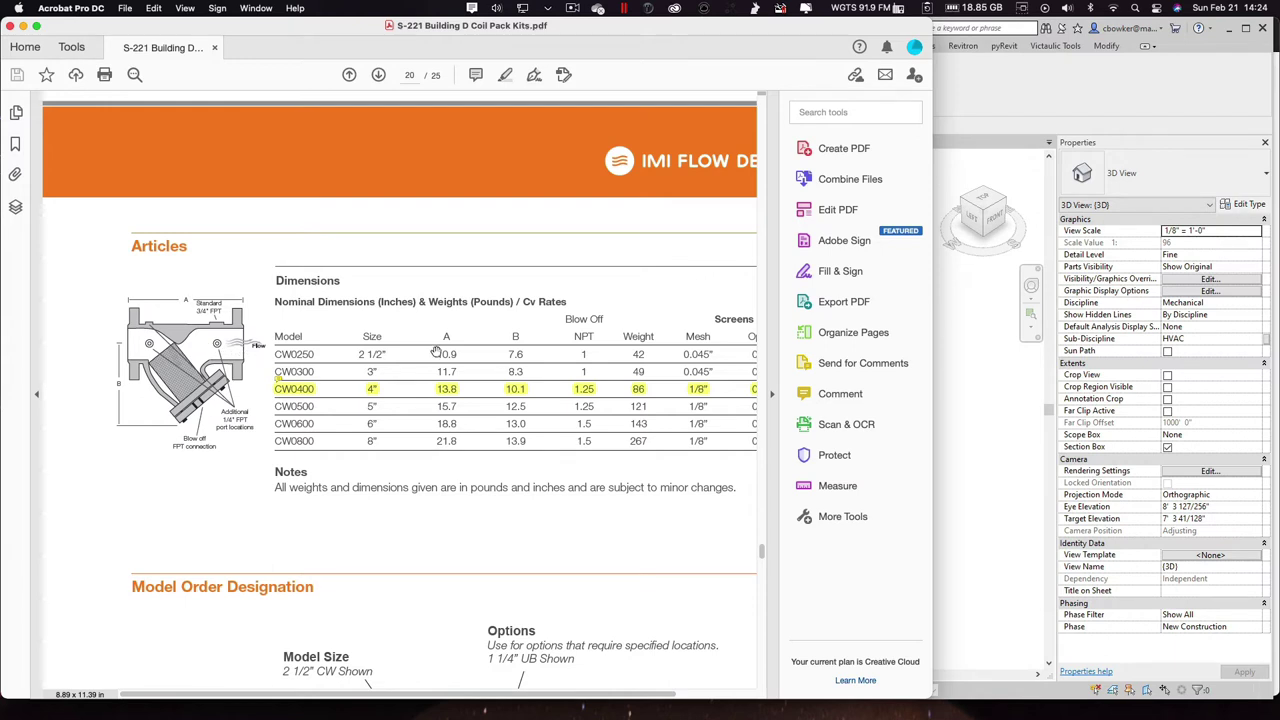
pyautogui.click(1003, 417)
pyautogui.click(648, 368)
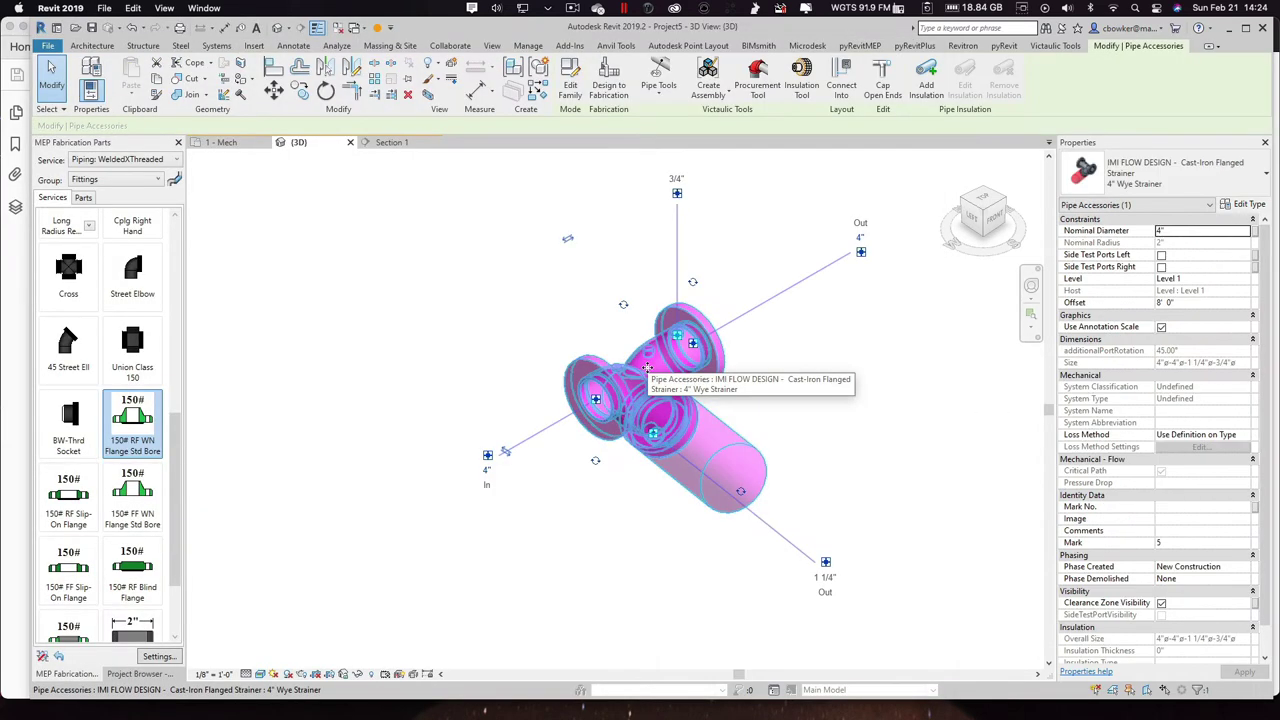
# Step: Turn on the strainer's Side Test Ports Right setting
pyautogui.click(1161, 267)
pyautogui.click(1161, 267)
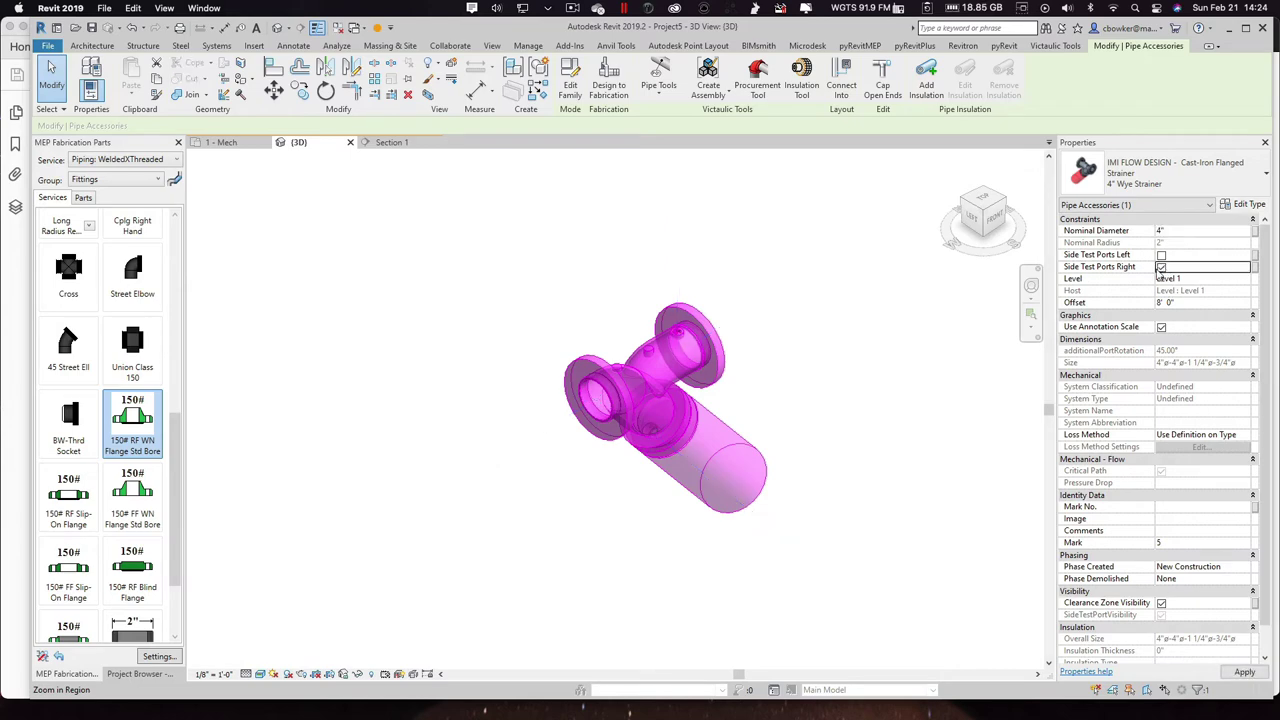
pyautogui.press('Escape')
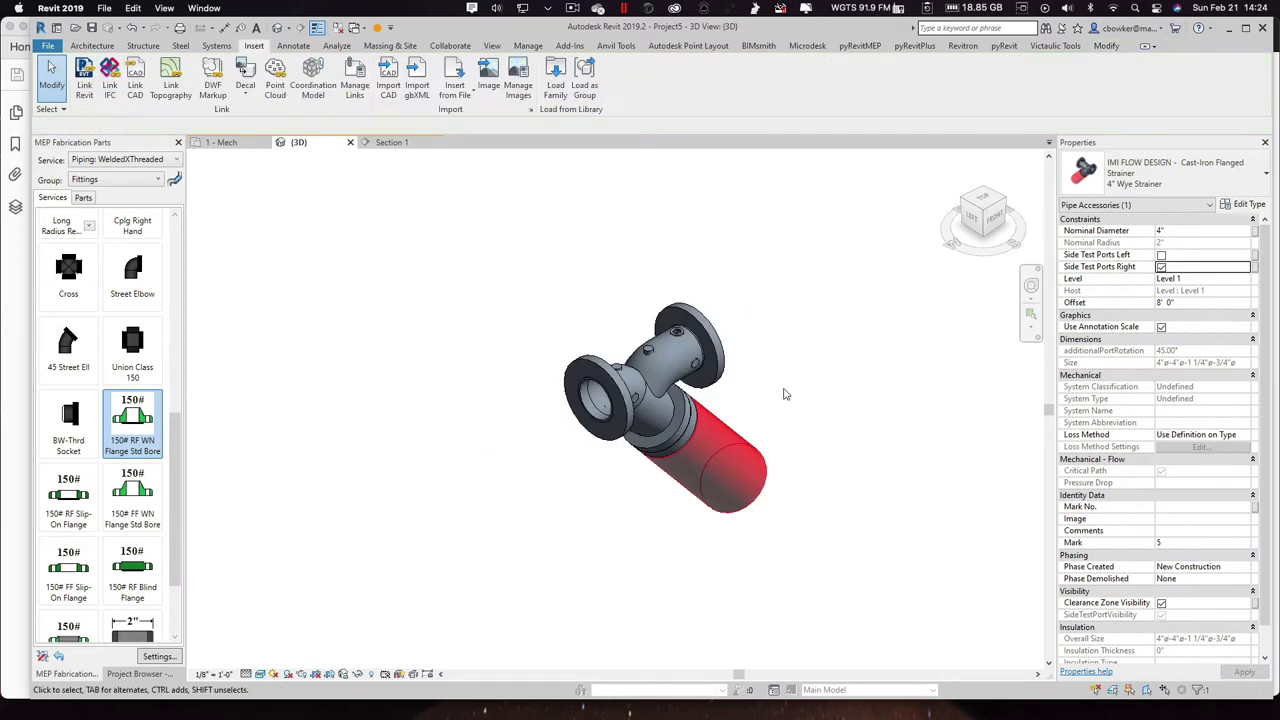
# Step: Switch to left side test ports only and orbit to view the strainer from behind
pyautogui.click(709, 341)
pyautogui.click(1161, 267)
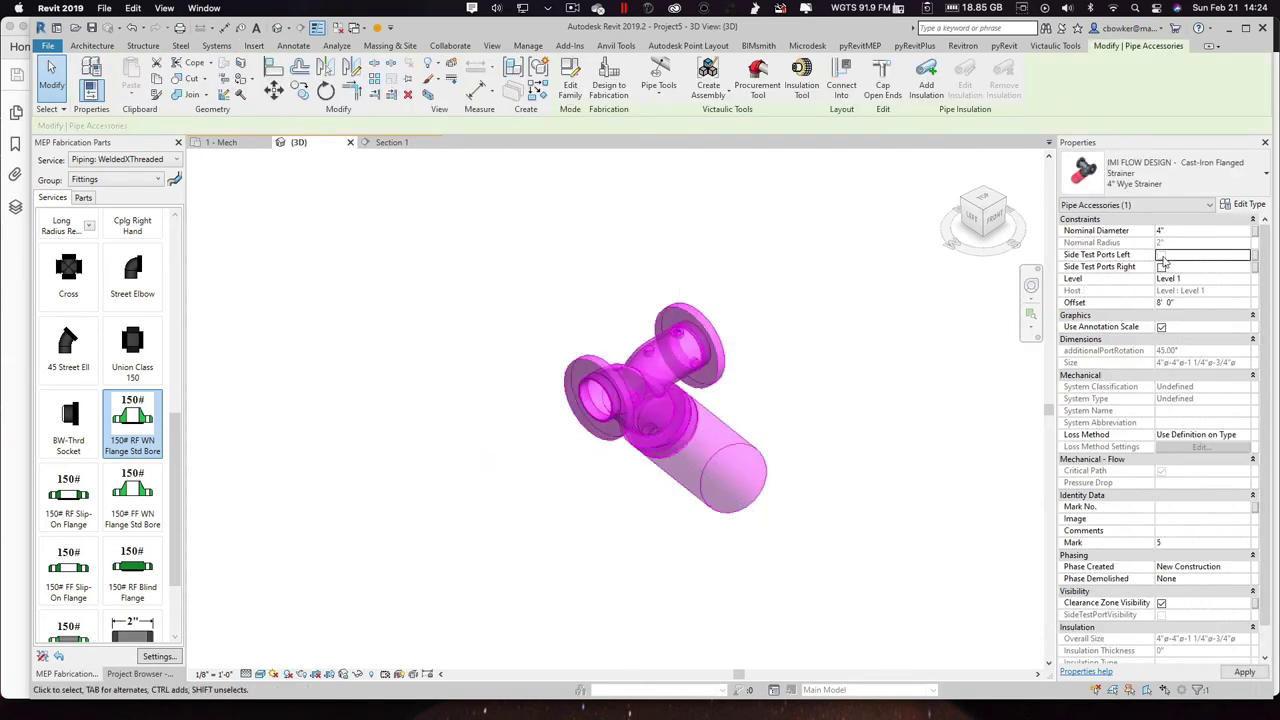
pyautogui.click(1161, 255)
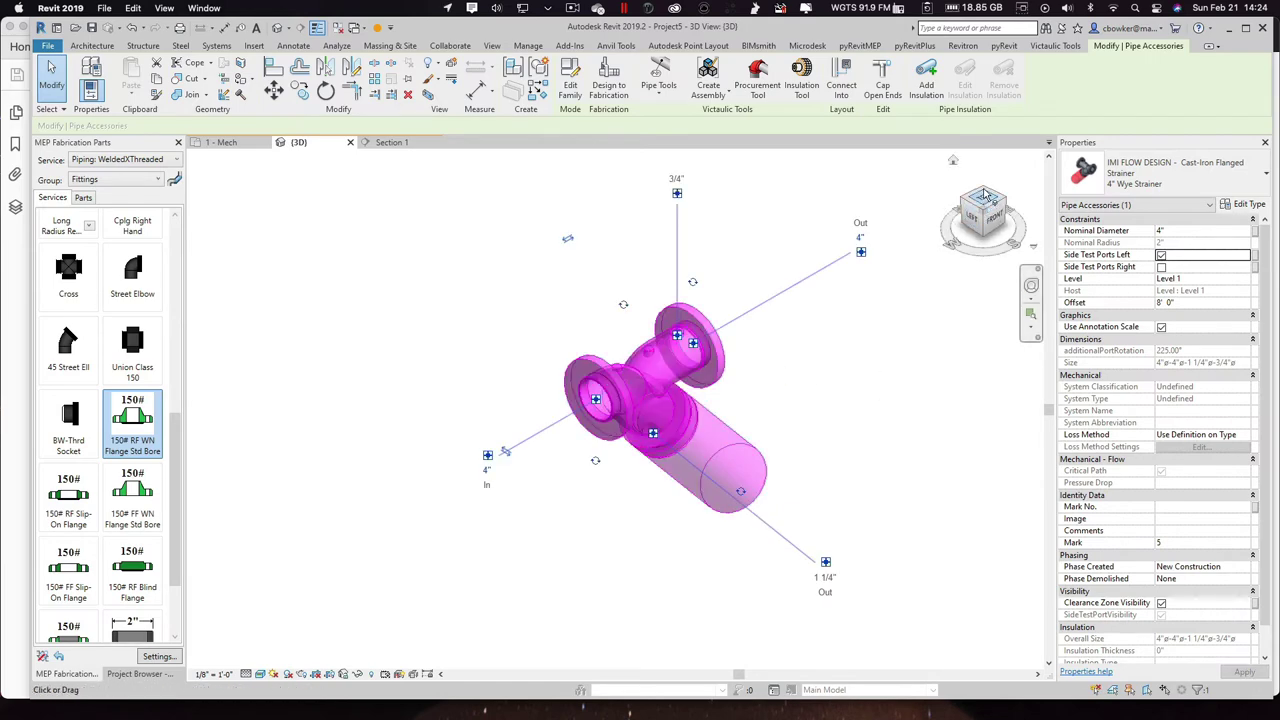
pyautogui.moveTo(985, 195); pyautogui.dragTo(870, 368)
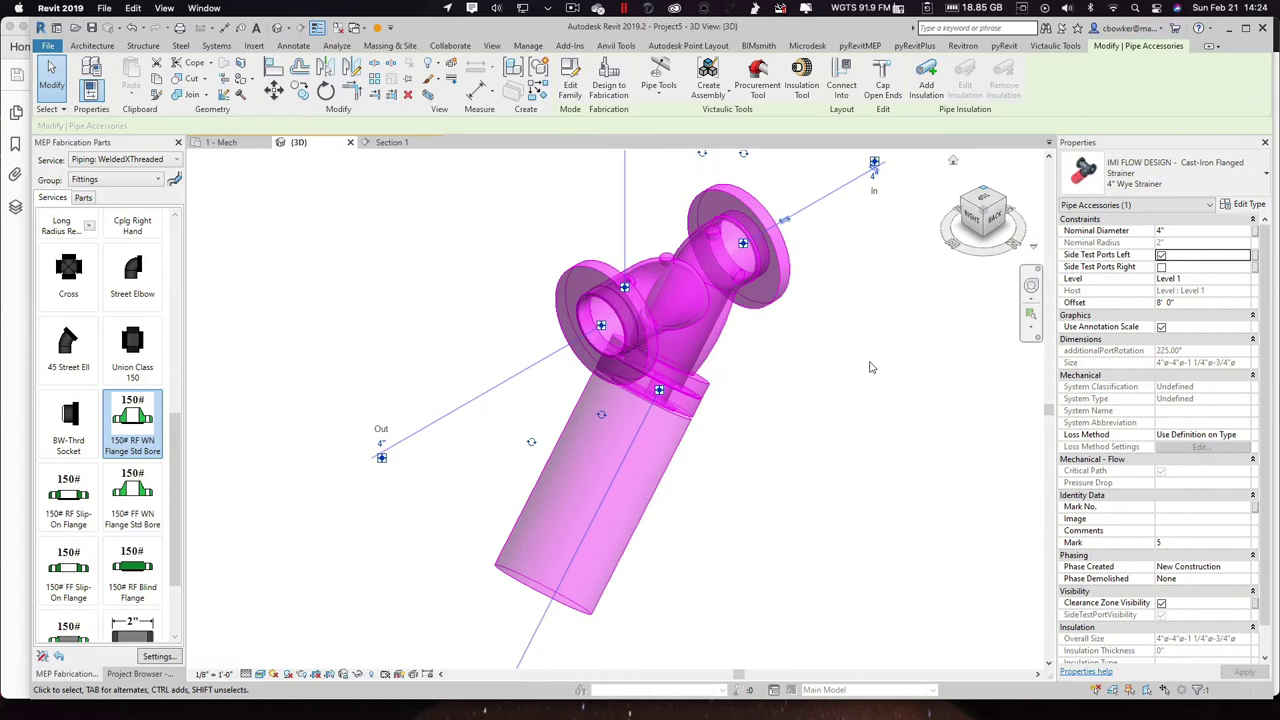
pyautogui.click(870, 368)
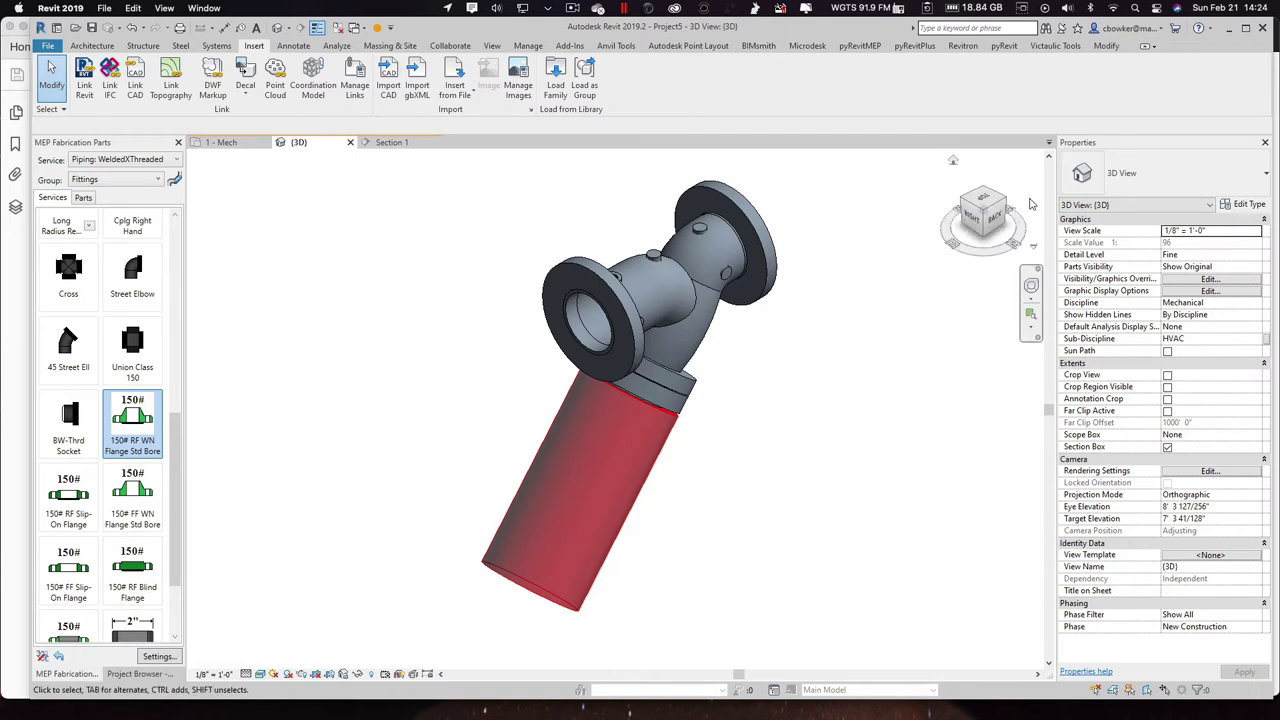
# Step: From the BACK view, hide the strainer's clearance zone
pyautogui.click(996, 214)
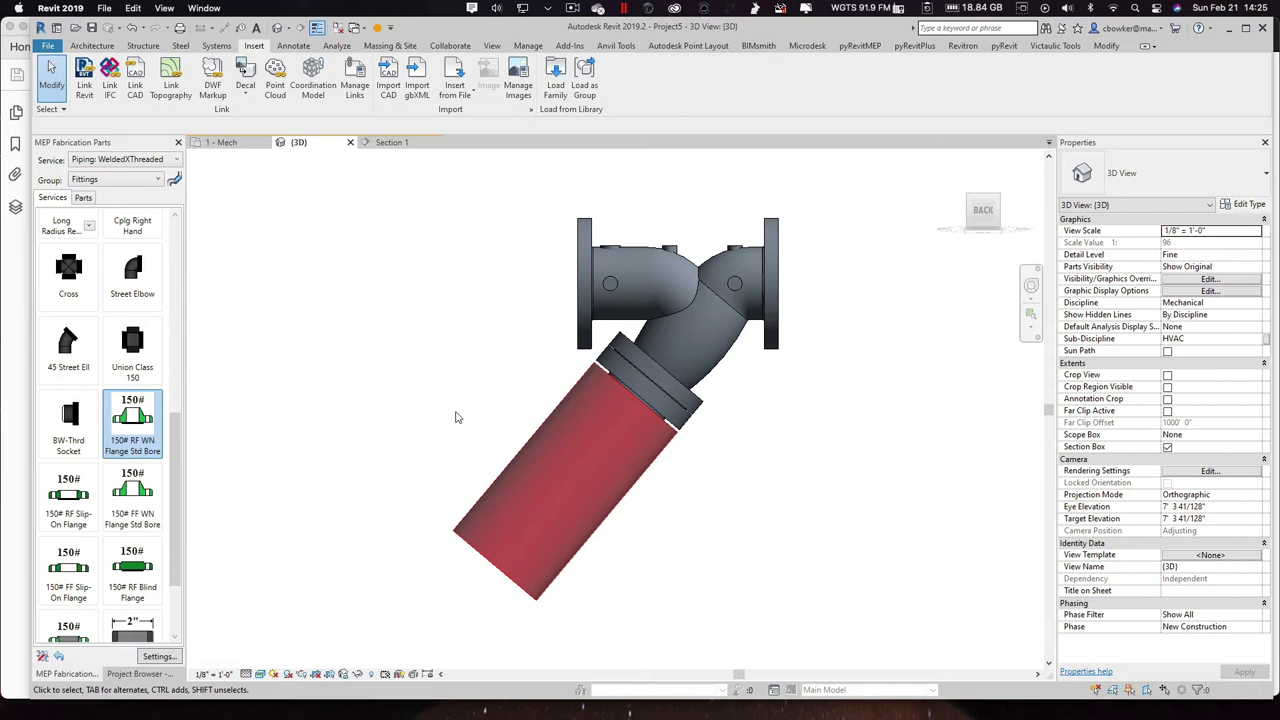
pyautogui.click(654, 363)
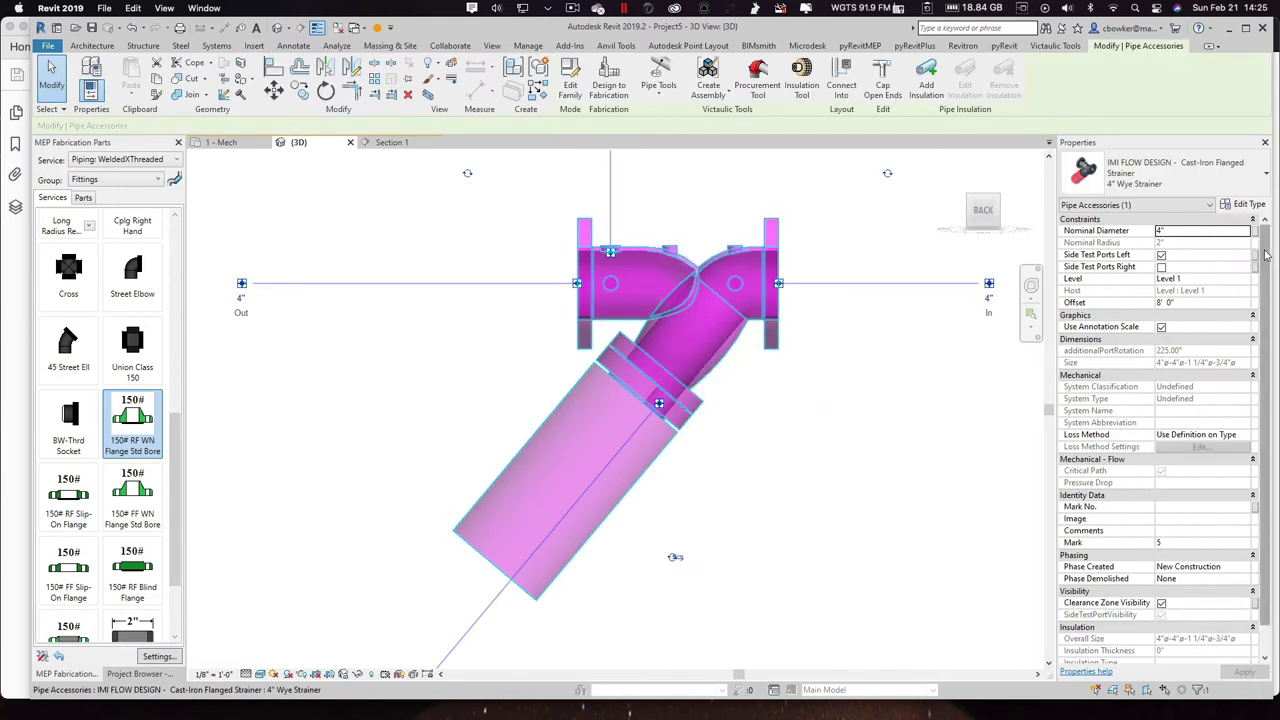
pyautogui.scroll(-5, 1270, 365)
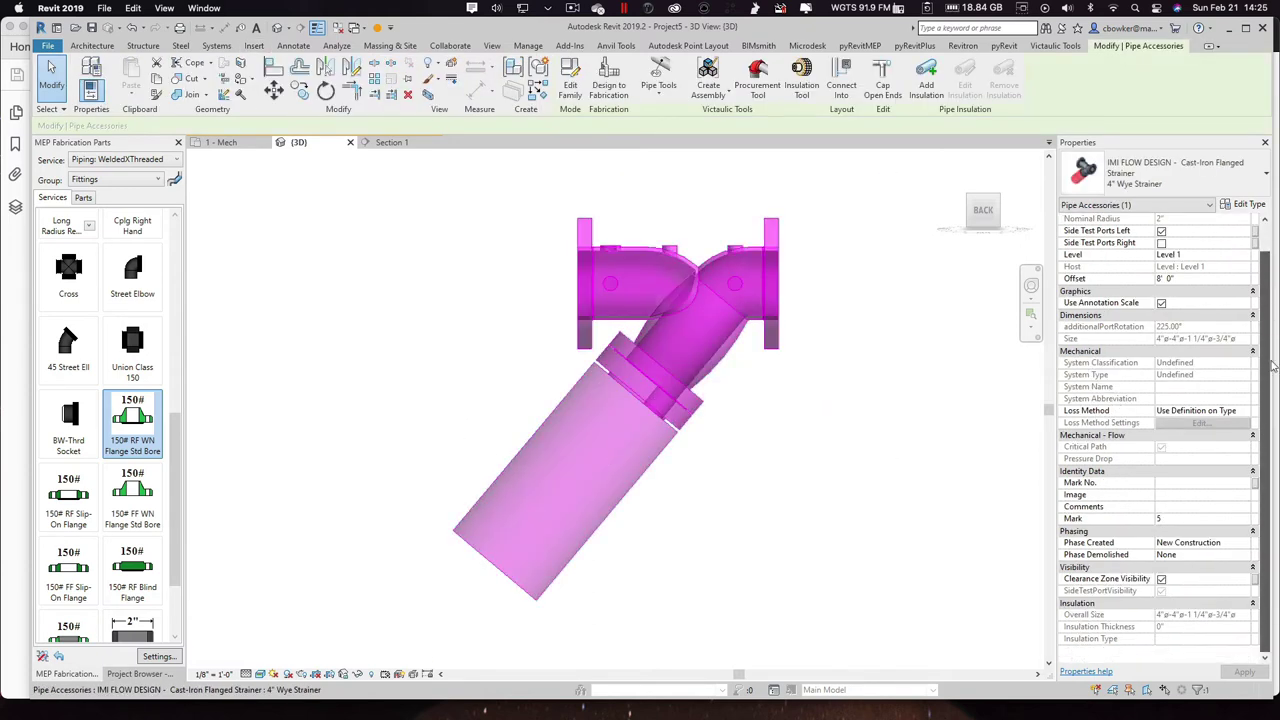
pyautogui.click(1161, 580)
pyautogui.click(851, 509)
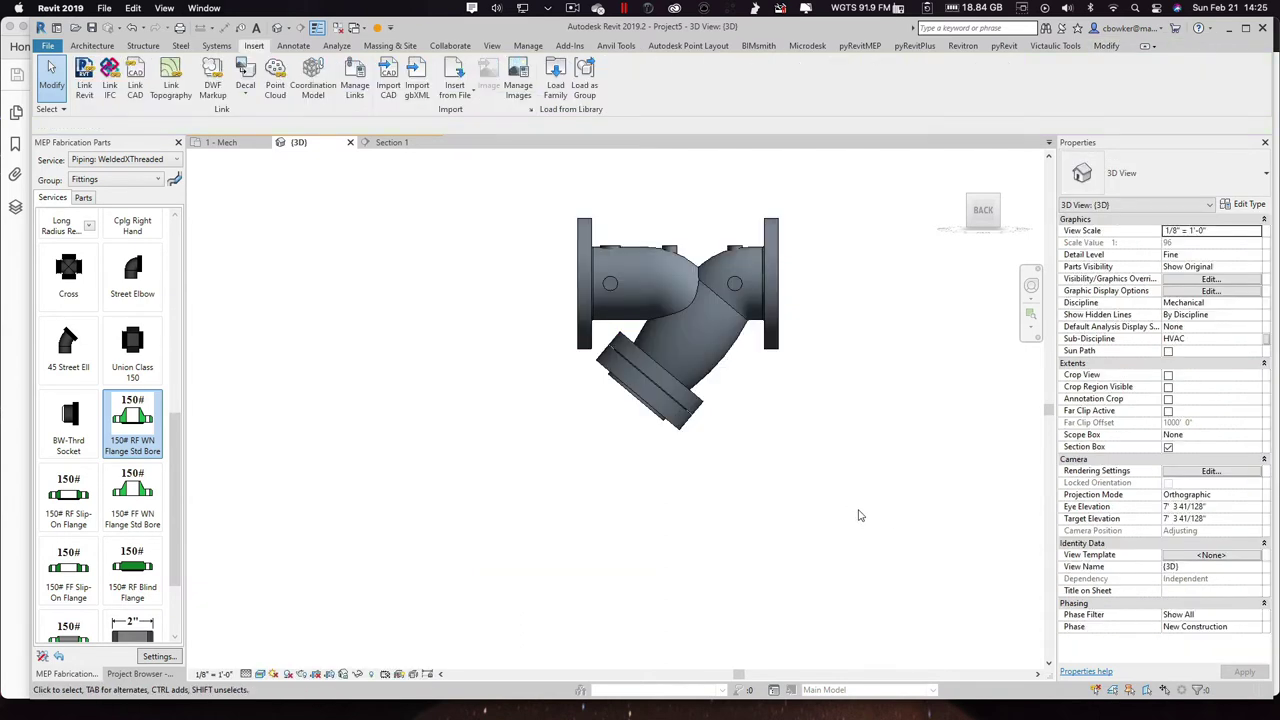
# Step: Turn the clearance zone visibility back on, then go to the 1 - Mech floor plan
pyautogui.click(728, 345)
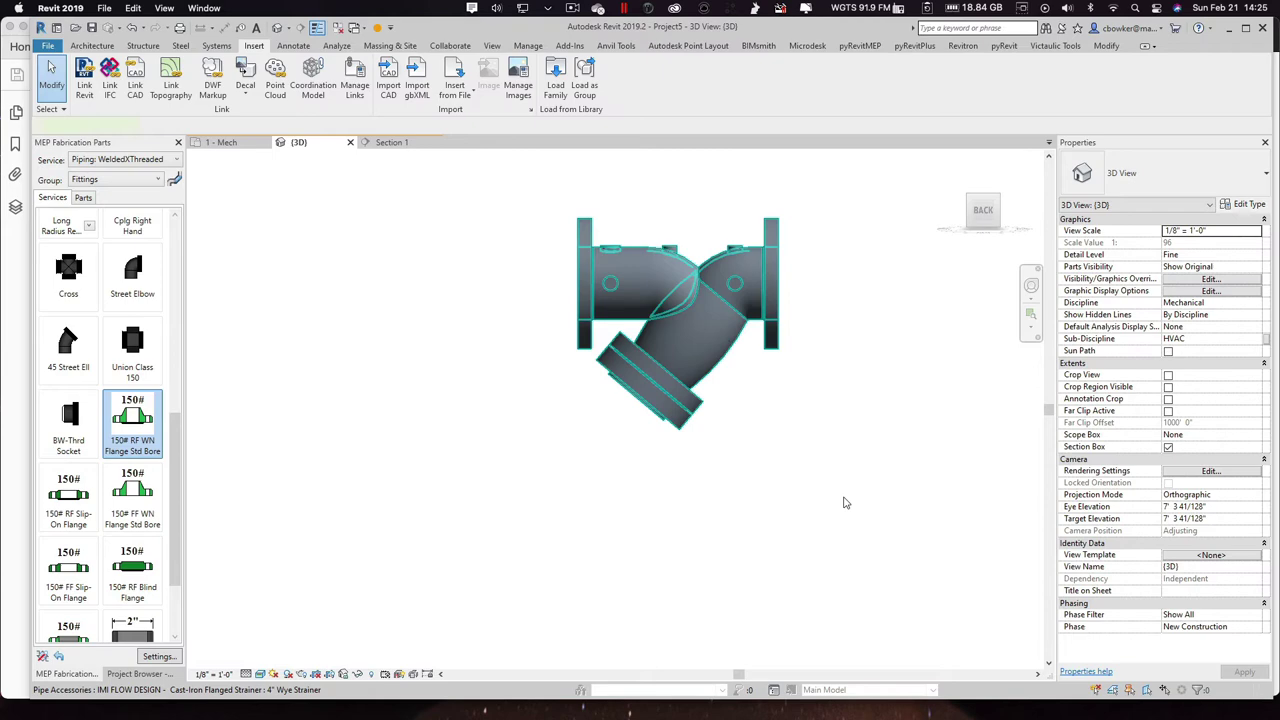
pyautogui.click(1162, 604)
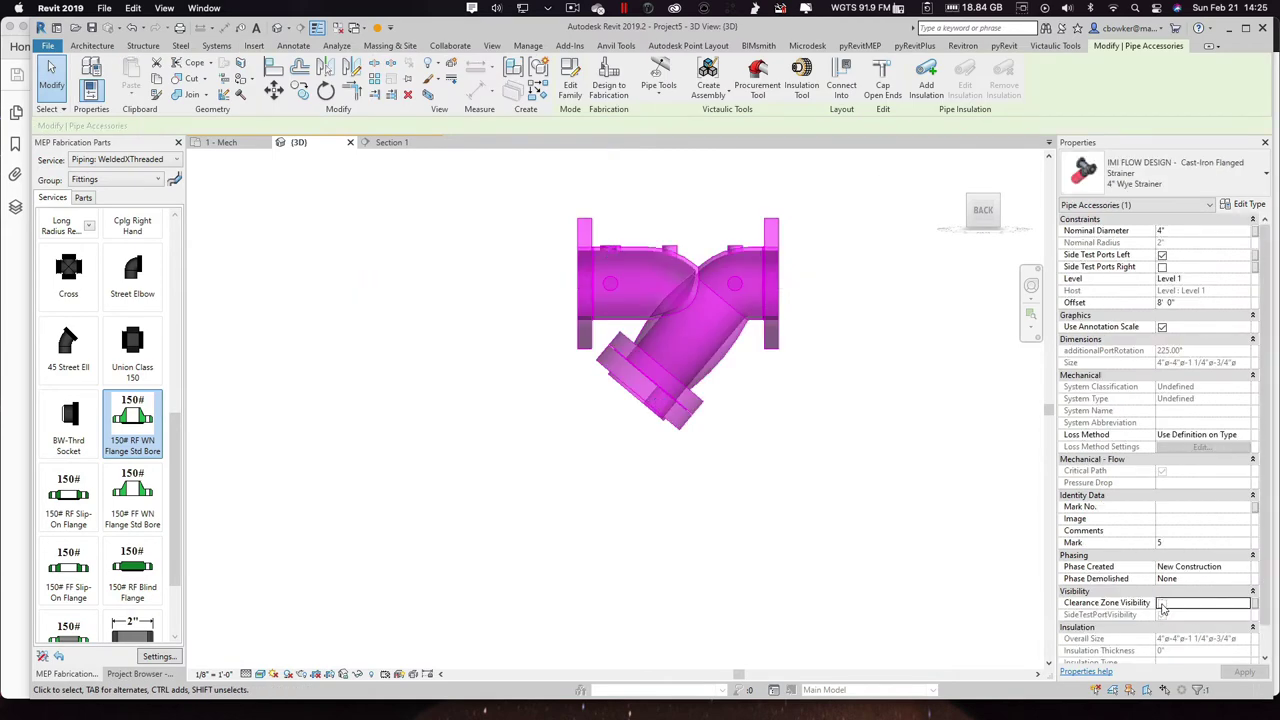
pyautogui.click(830, 470)
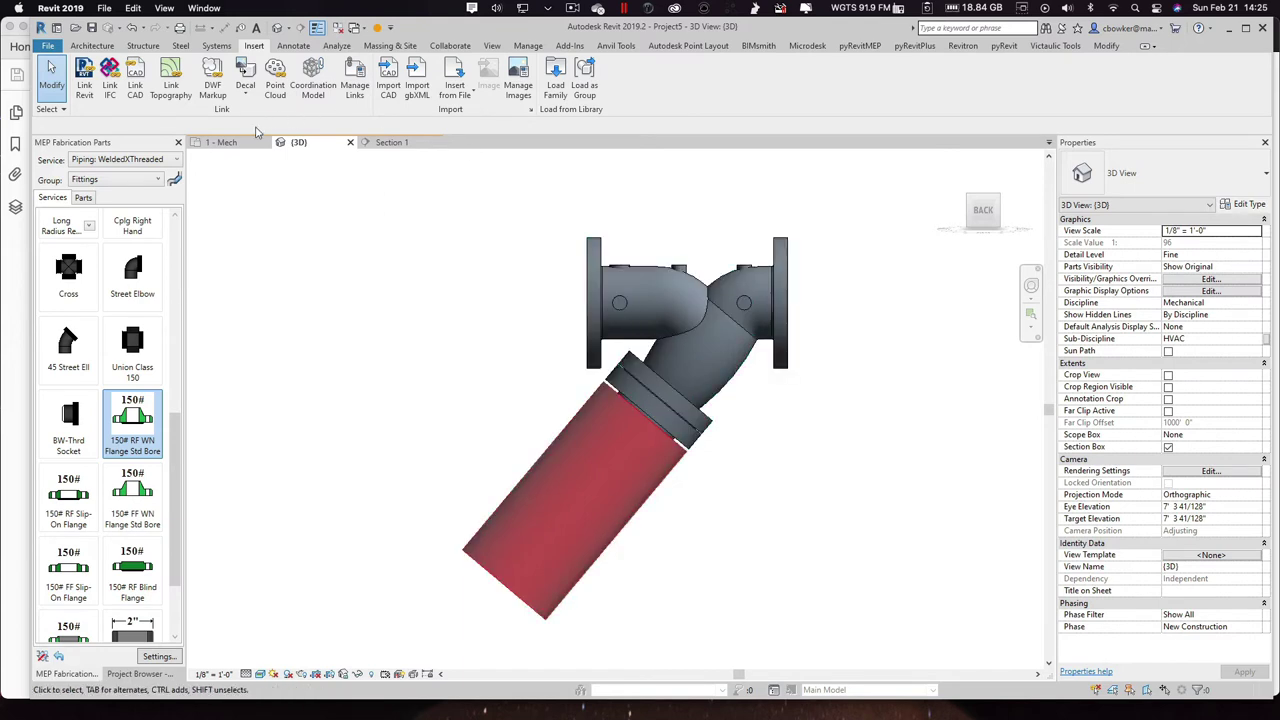
pyautogui.click(222, 142)
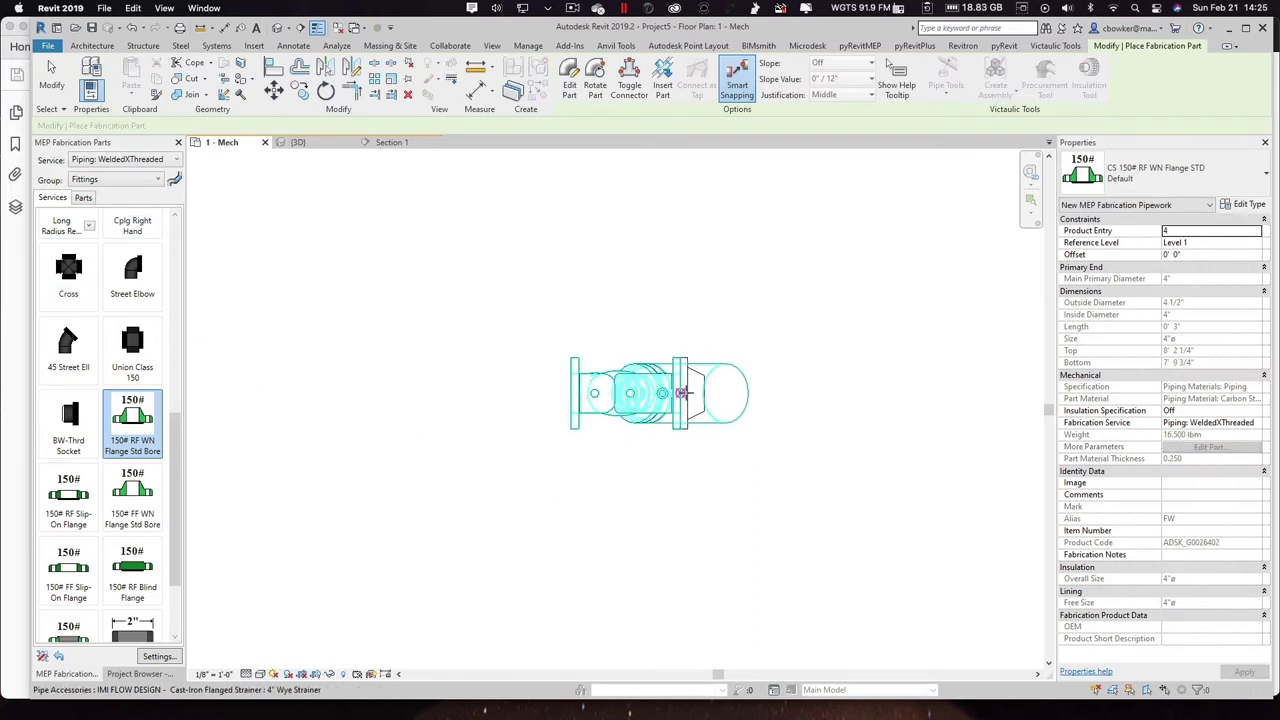
# Step: Place a steel fabrication pipe off the strainer, then delete it as the wrong 1-1/4" size
pyautogui.moveTo(178, 428); pyautogui.dragTo(178, 230)
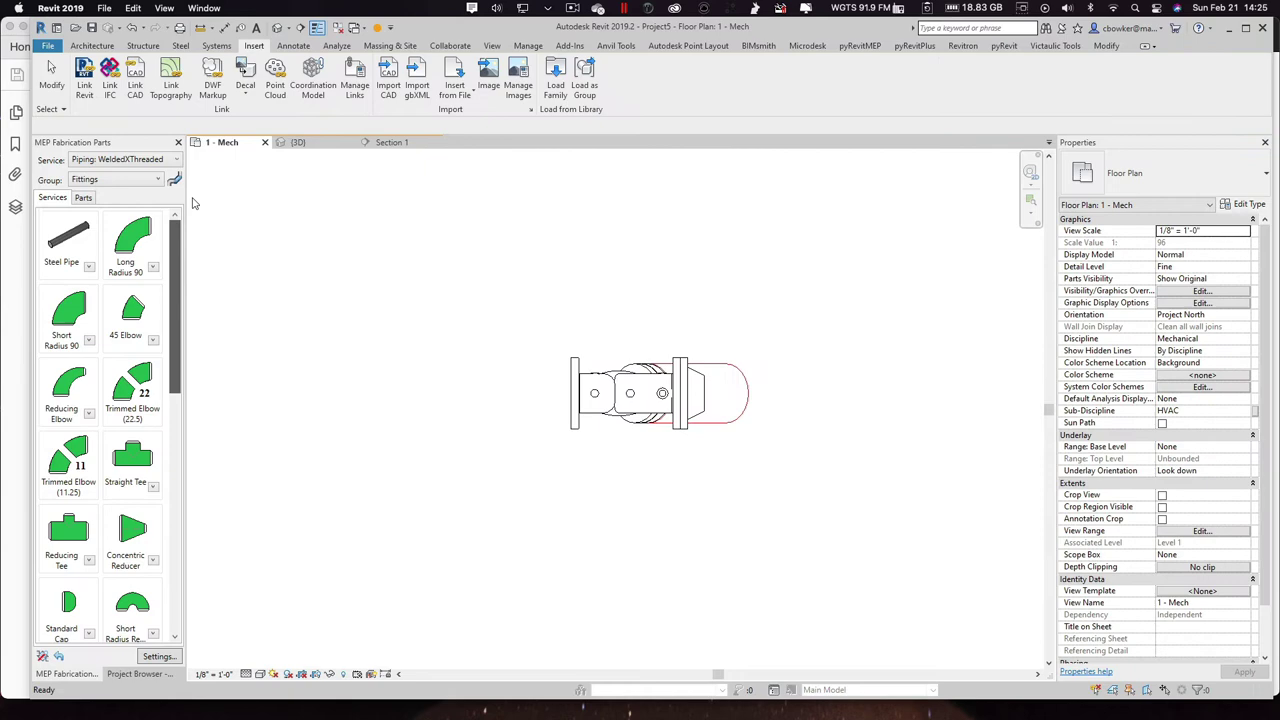
pyautogui.click(68, 240)
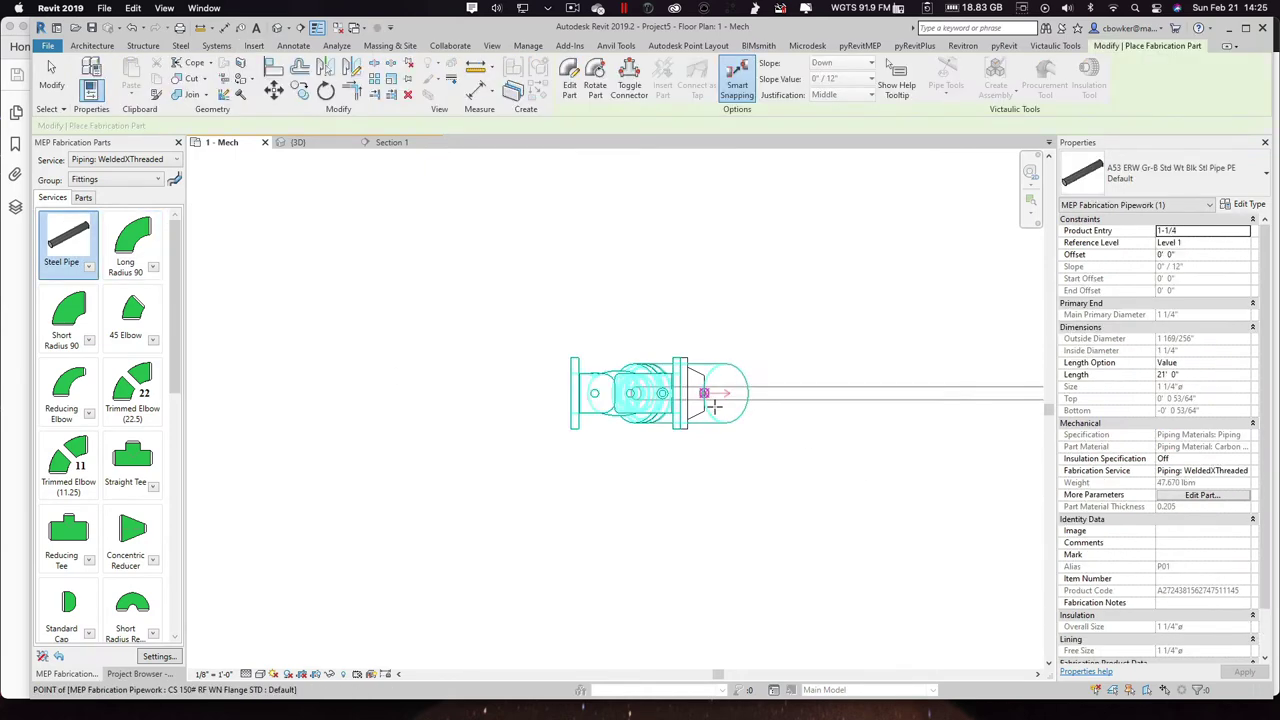
pyautogui.click(704, 394)
pyautogui.press('Escape')
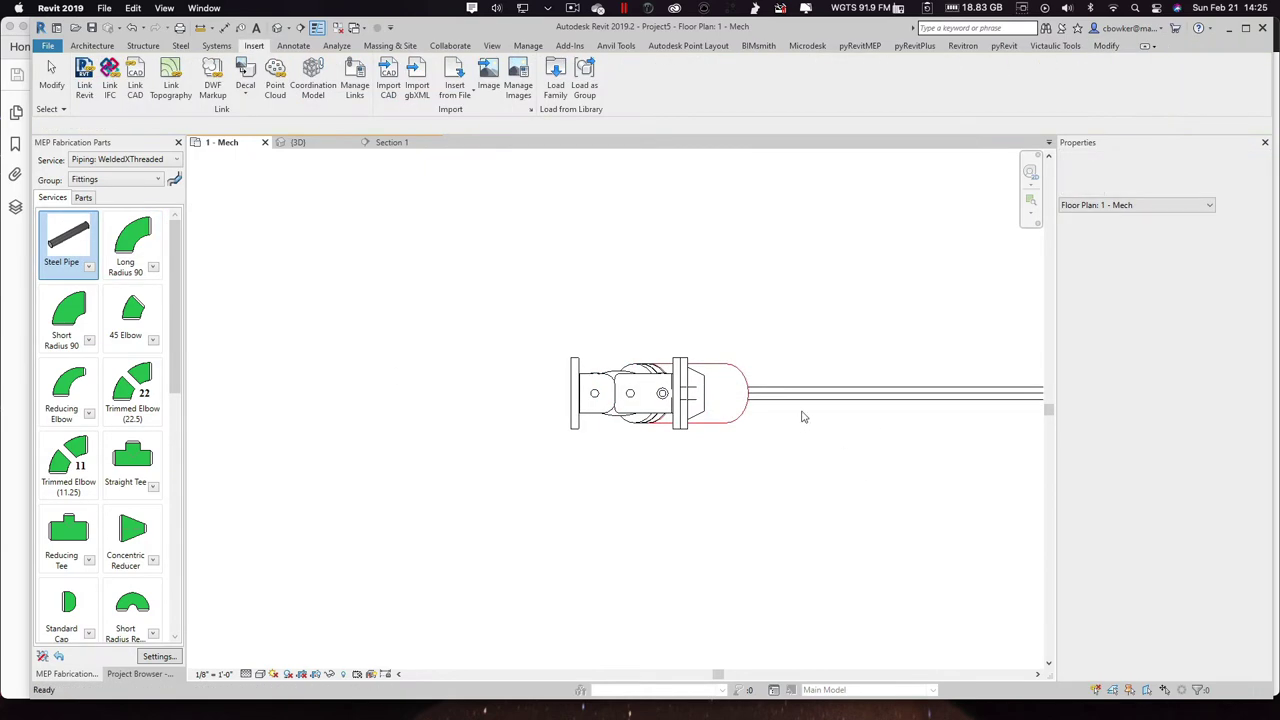
pyautogui.click(830, 401)
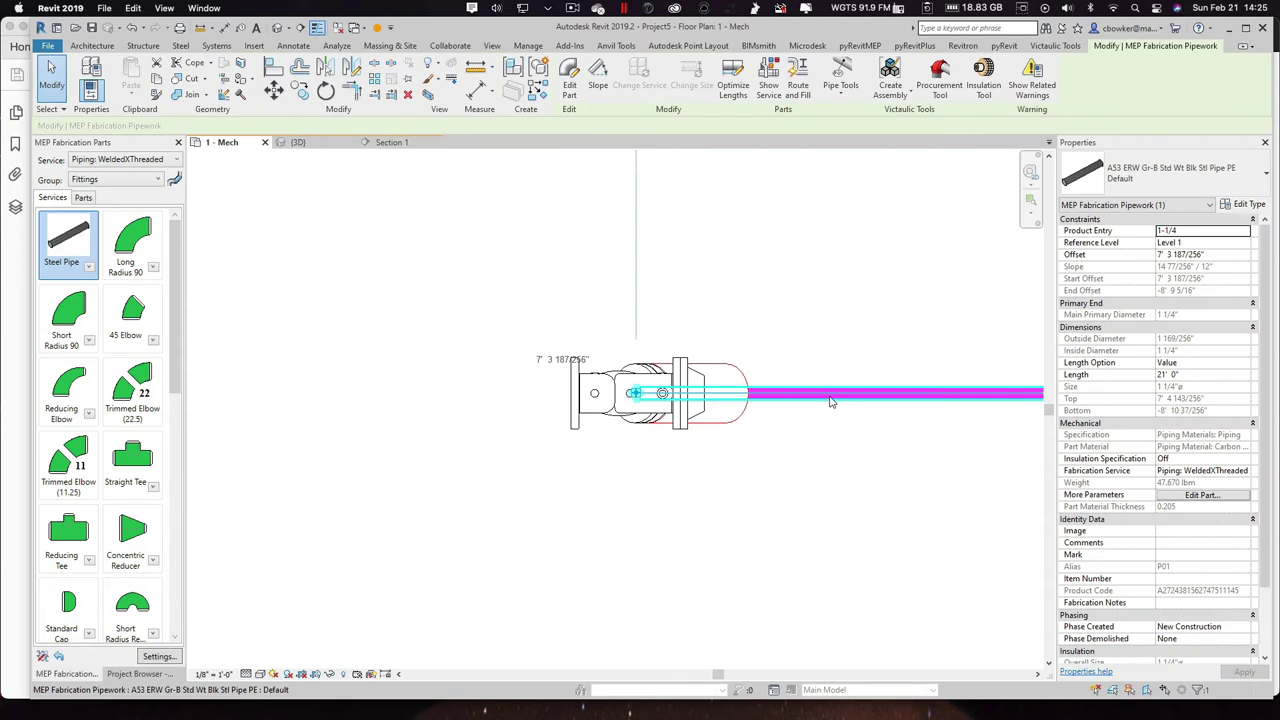
pyautogui.press('Delete')
# Step: Attach a 4" steel pipe to the strainer's flanged end
pyautogui.click(68, 245)
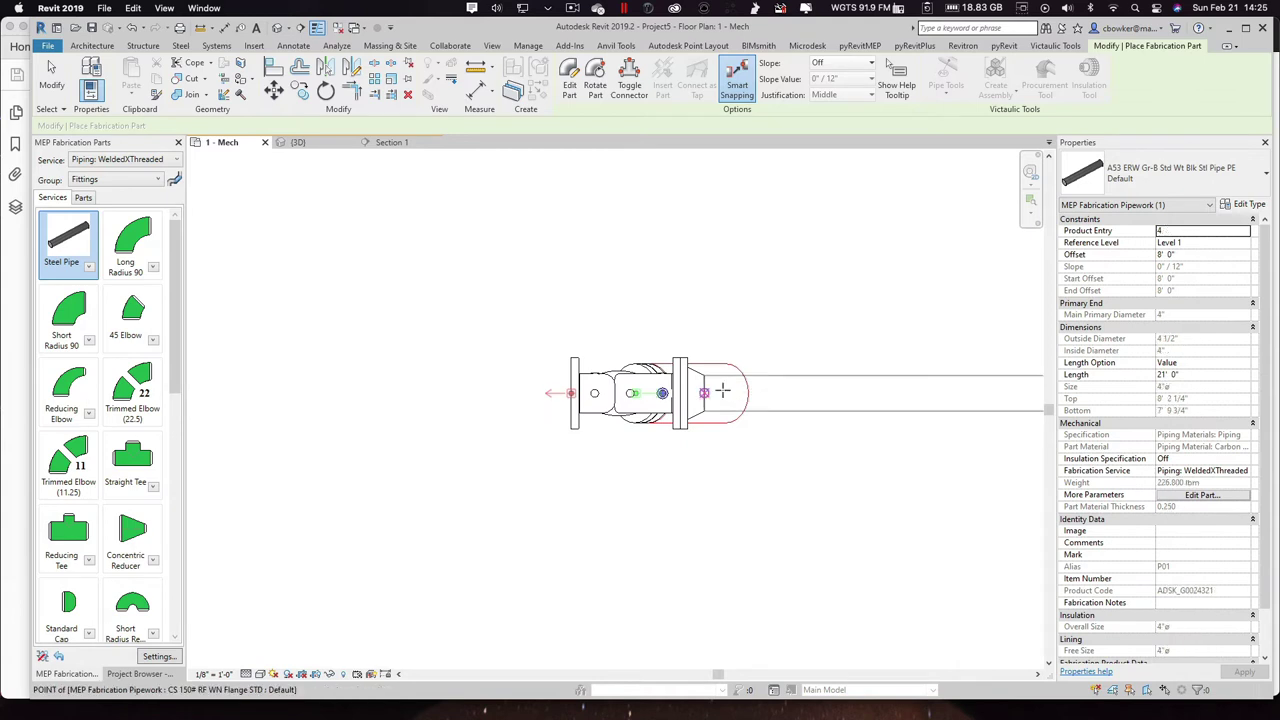
pyautogui.click(722, 390)
pyautogui.press('Escape')
pyautogui.scroll(-2, 519, 410)
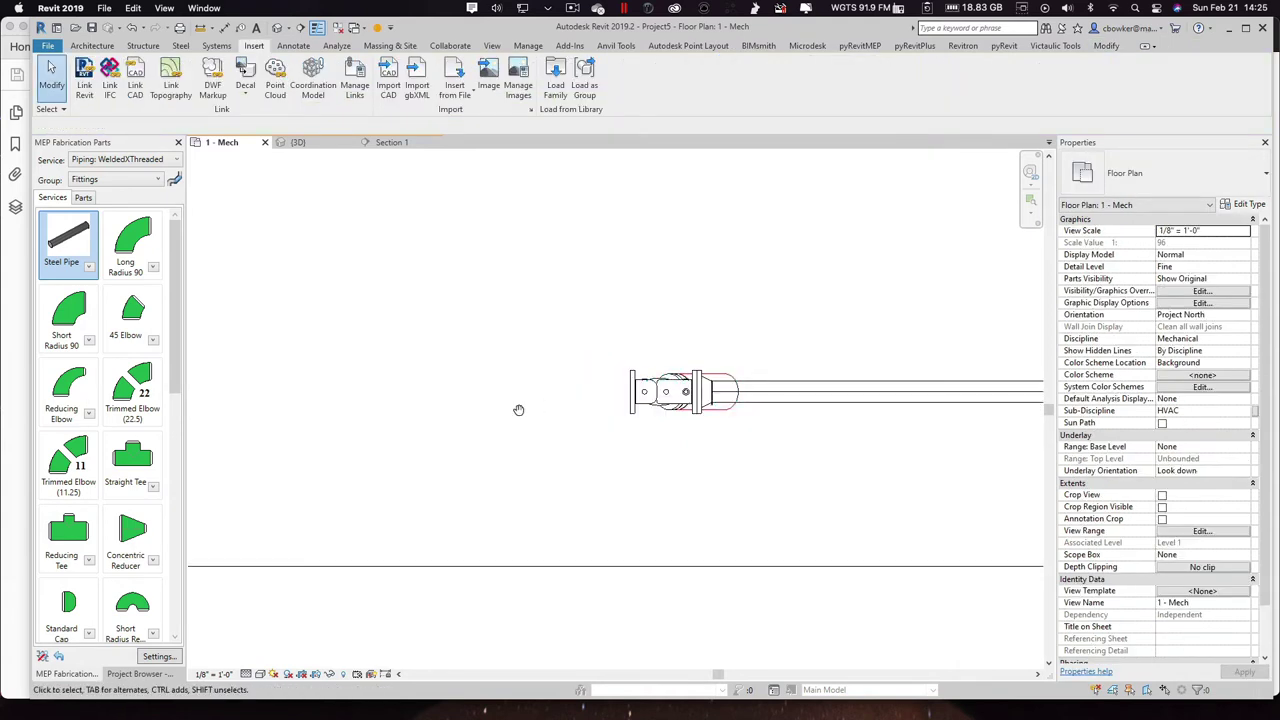
# Step: Place a 4" weld-neck flange on the strainer's left end
pyautogui.moveTo(519, 410); pyautogui.dragTo(575, 406, button='middle')
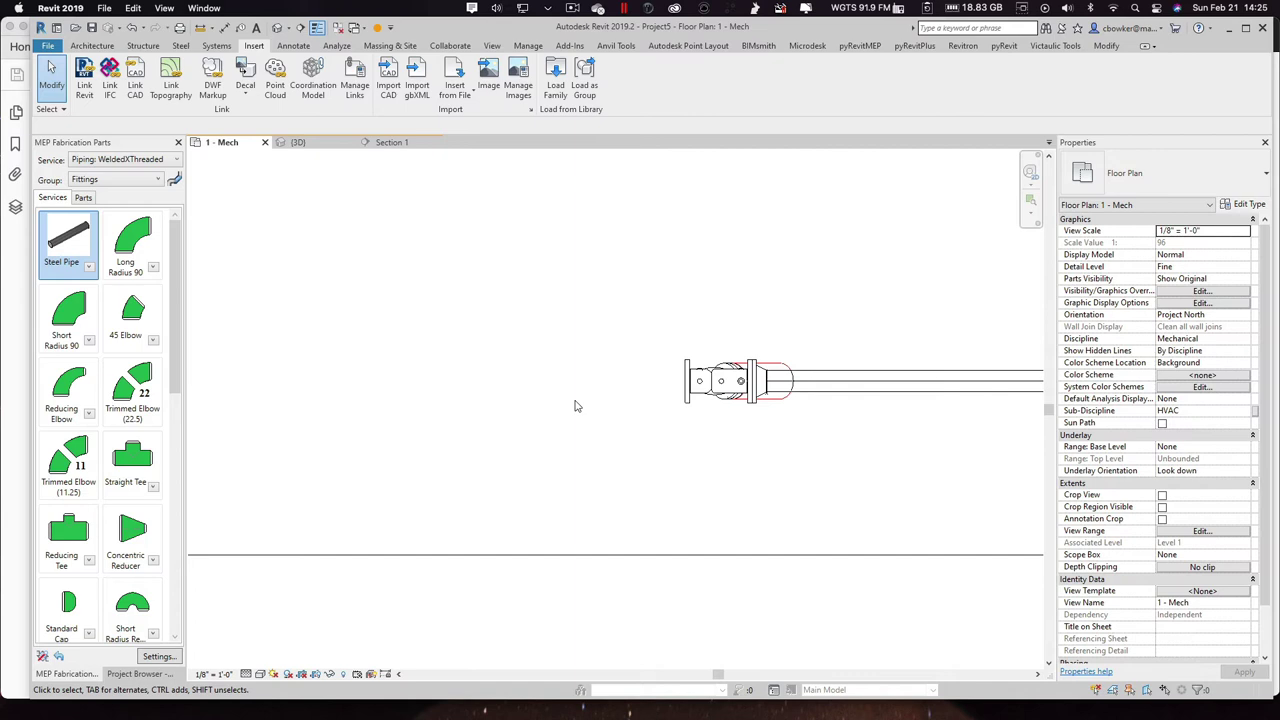
pyautogui.press('Return')
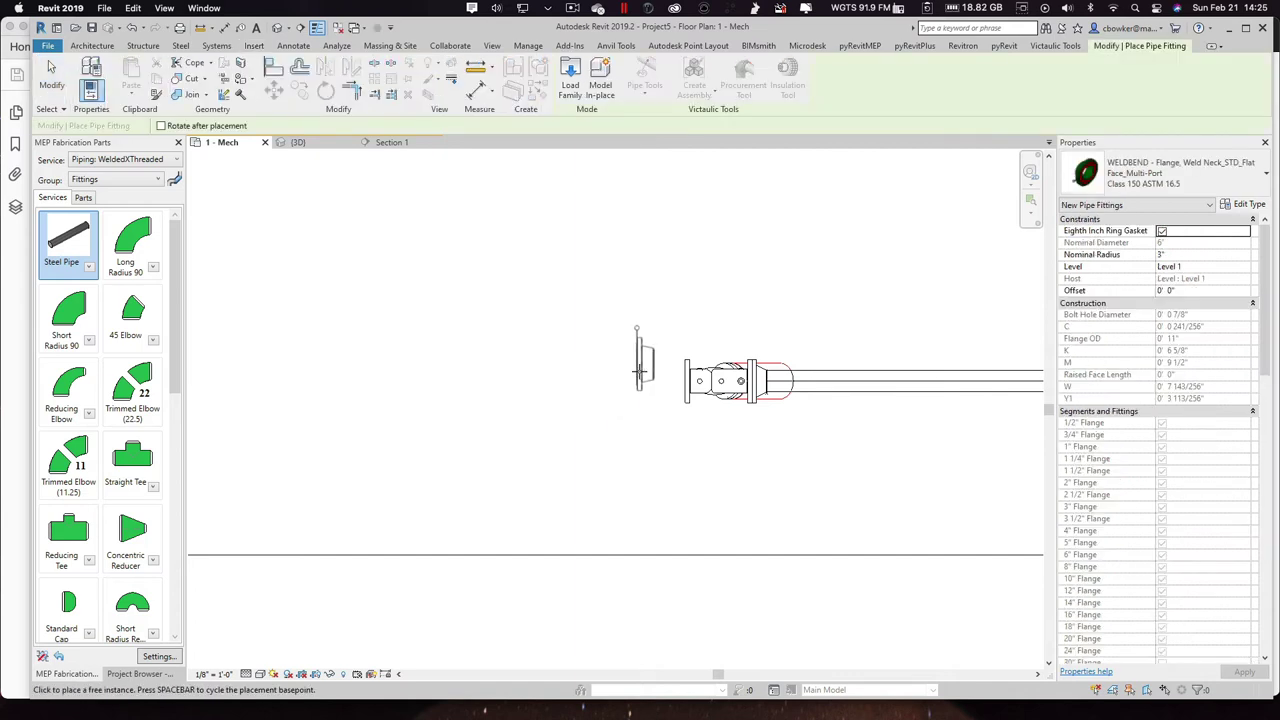
pyautogui.scroll(3, 640, 372)
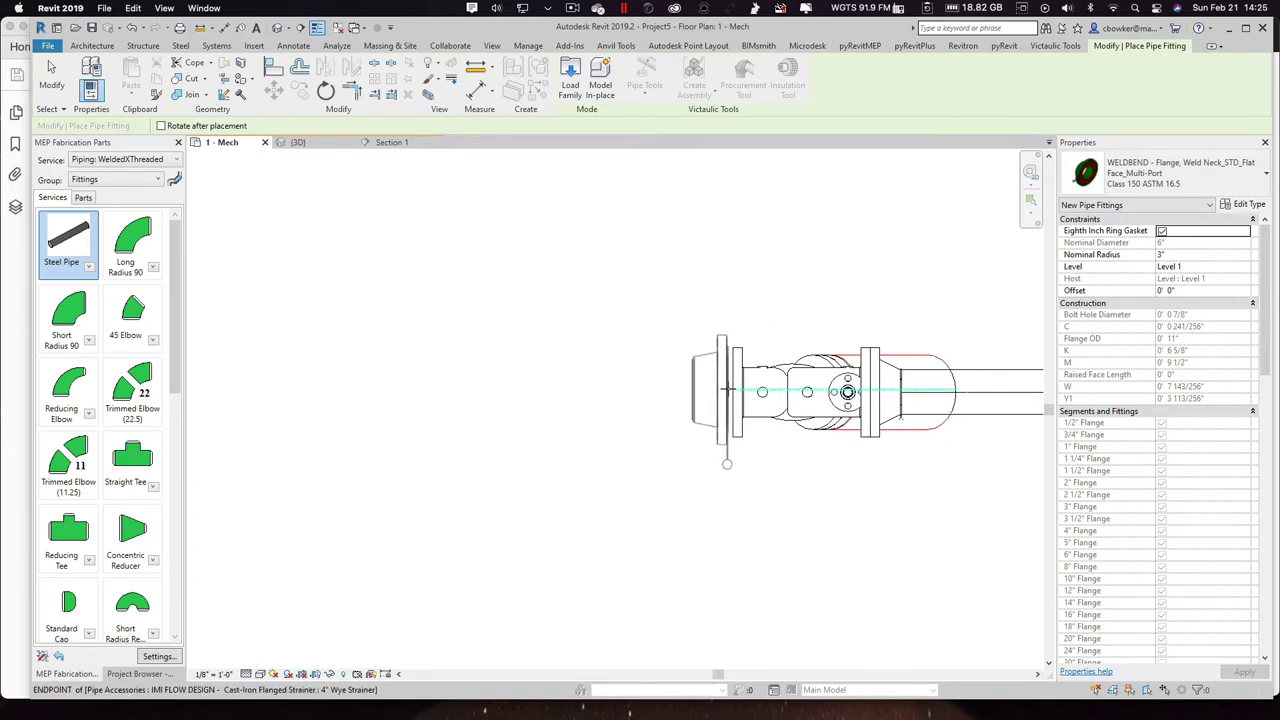
pyautogui.click(727, 390)
pyautogui.press('Escape')
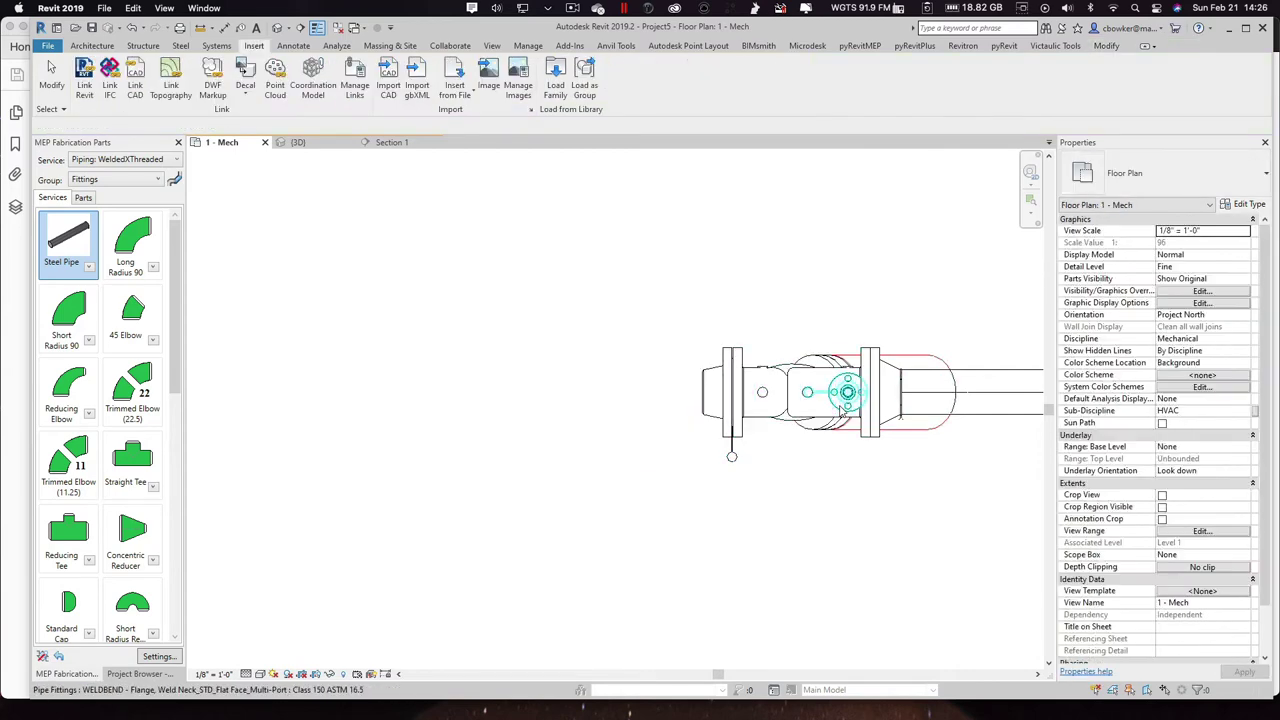
pyautogui.click(843, 413)
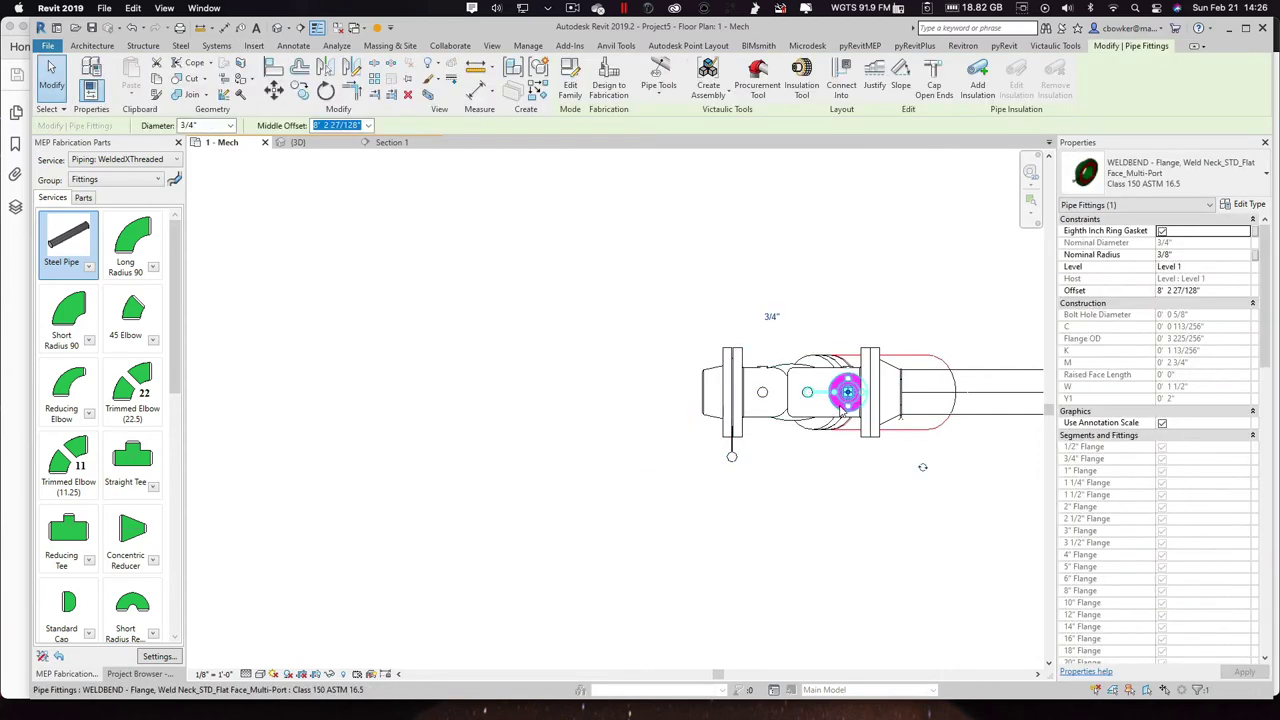
pyautogui.press('Escape')
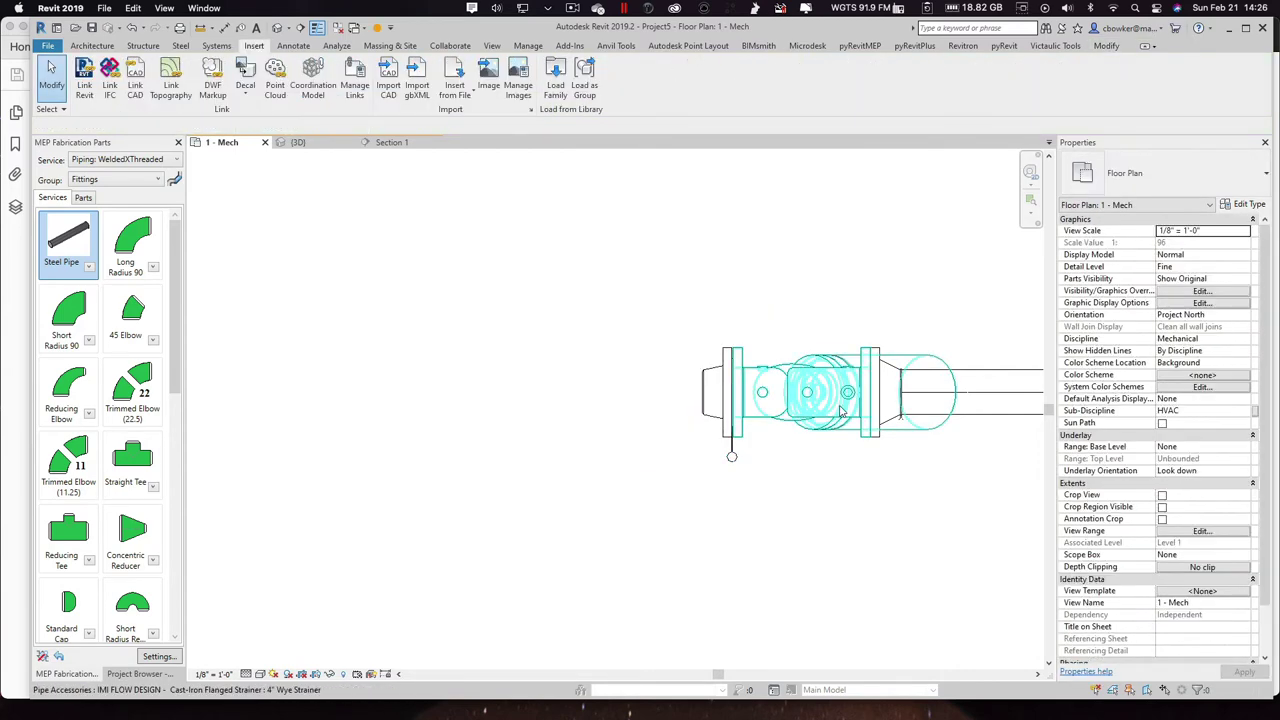
# Step: Draw 4" pipe from the flange a short way left, then up through a 90° elbow
pyautogui.click(713, 422)
pyautogui.rightClick(702, 420)
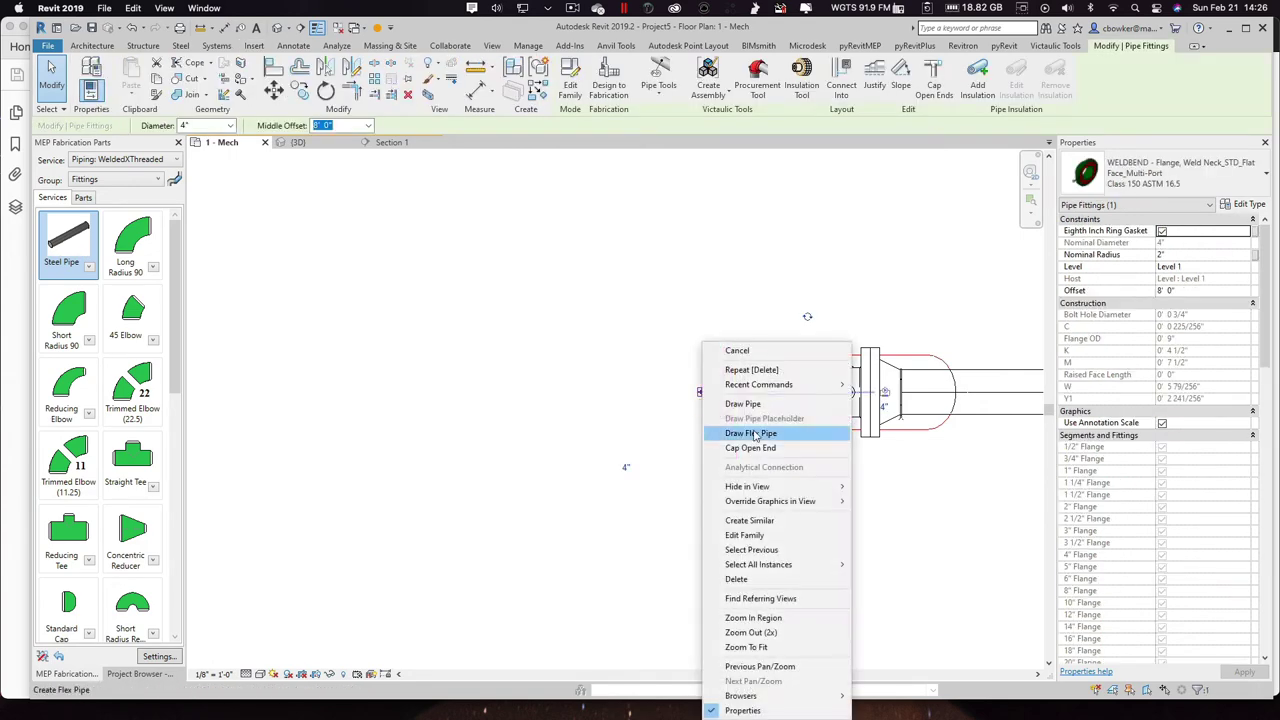
pyautogui.click(787, 404)
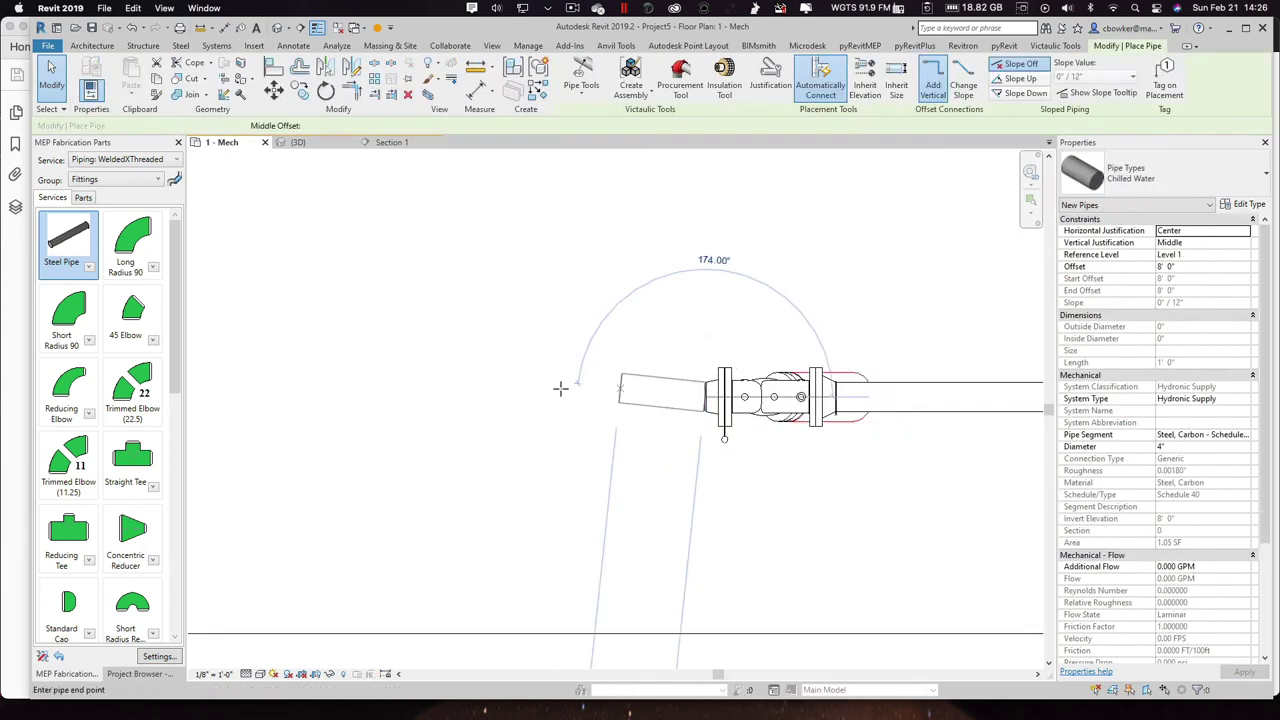
pyautogui.click(532, 397)
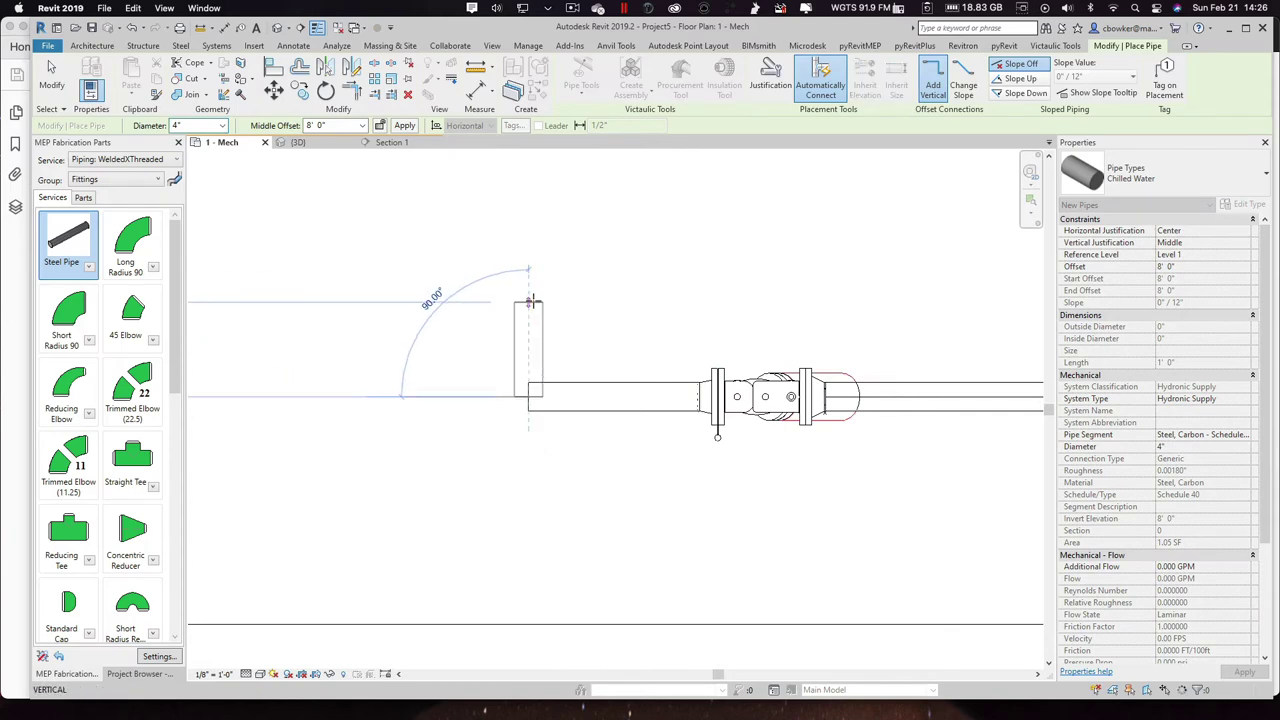
pyautogui.click(530, 302)
pyautogui.press('Escape')
pyautogui.press('Escape')
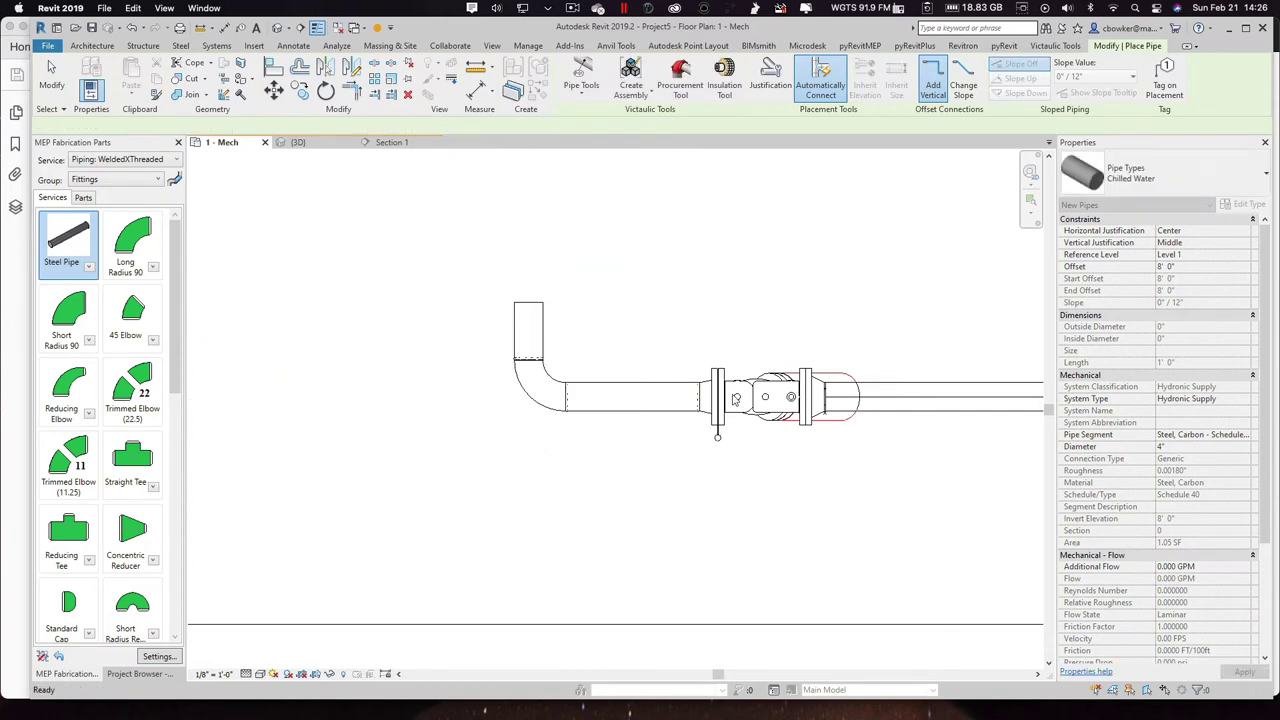
# Step: Switch to the 3D view and orbit to inspect the pipes on both strainer ends
pyautogui.click(735, 402)
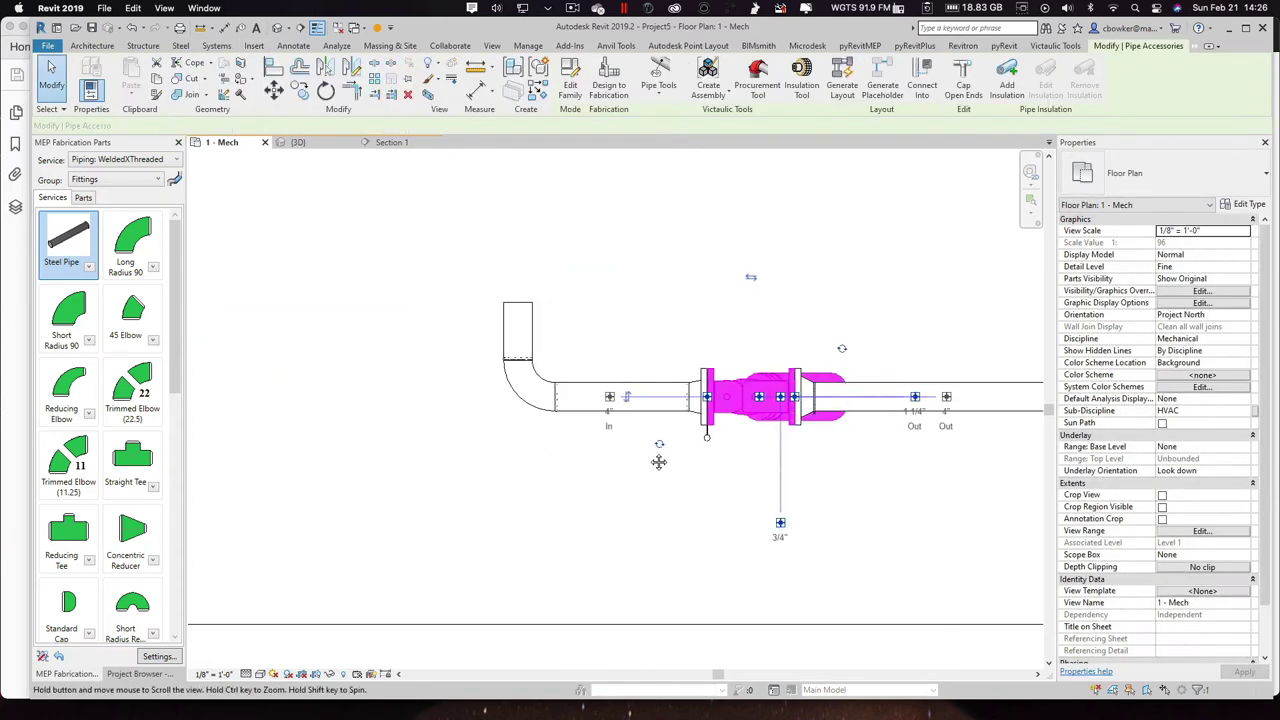
pyautogui.moveTo(850, 491); pyautogui.dragTo(700, 482, button='middle')
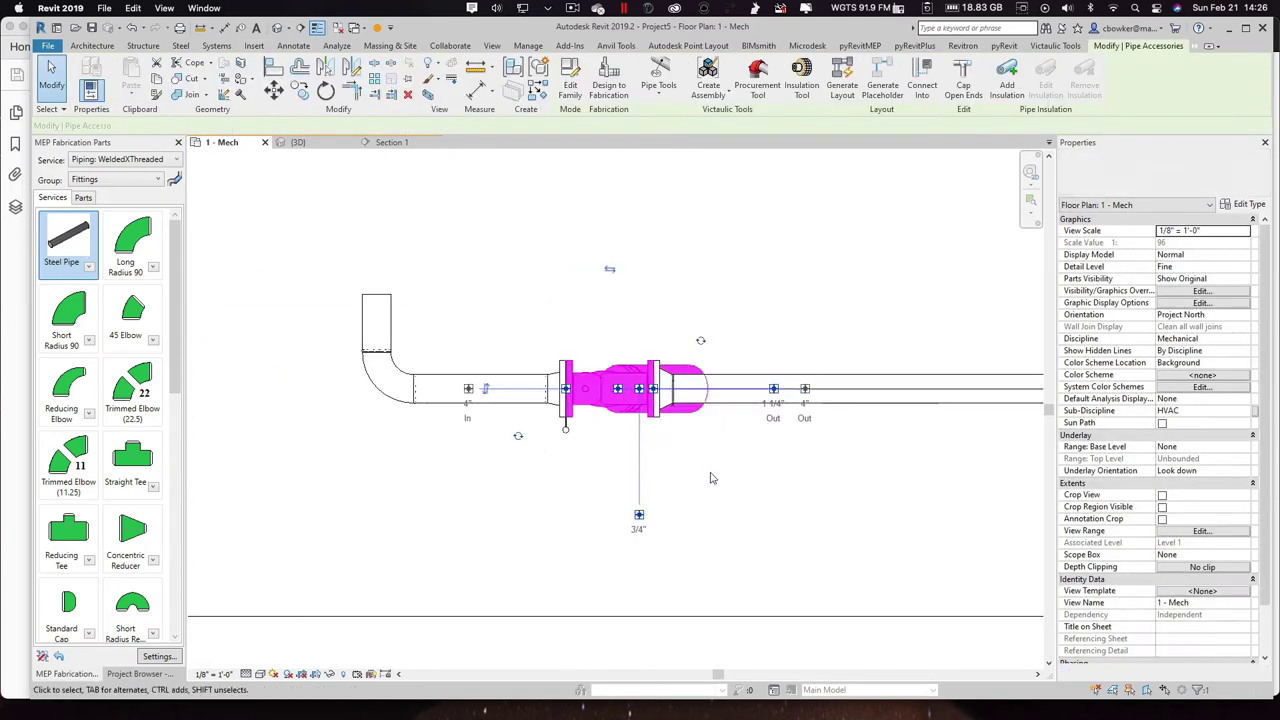
pyautogui.click(312, 143)
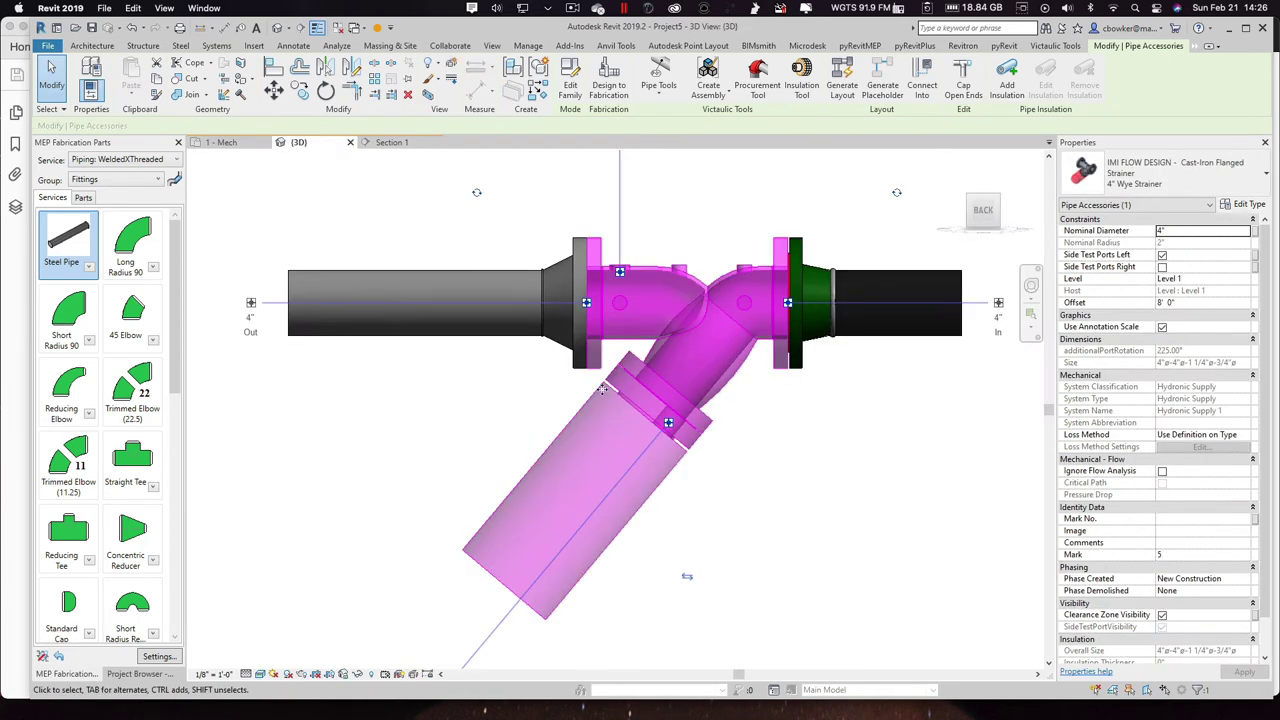
pyautogui.click(476, 453)
pyautogui.keyDown('shift'); pyautogui.moveTo(476, 453); pyautogui.dragTo(631, 371, button='middle'); pyautogui.keyUp('shift')
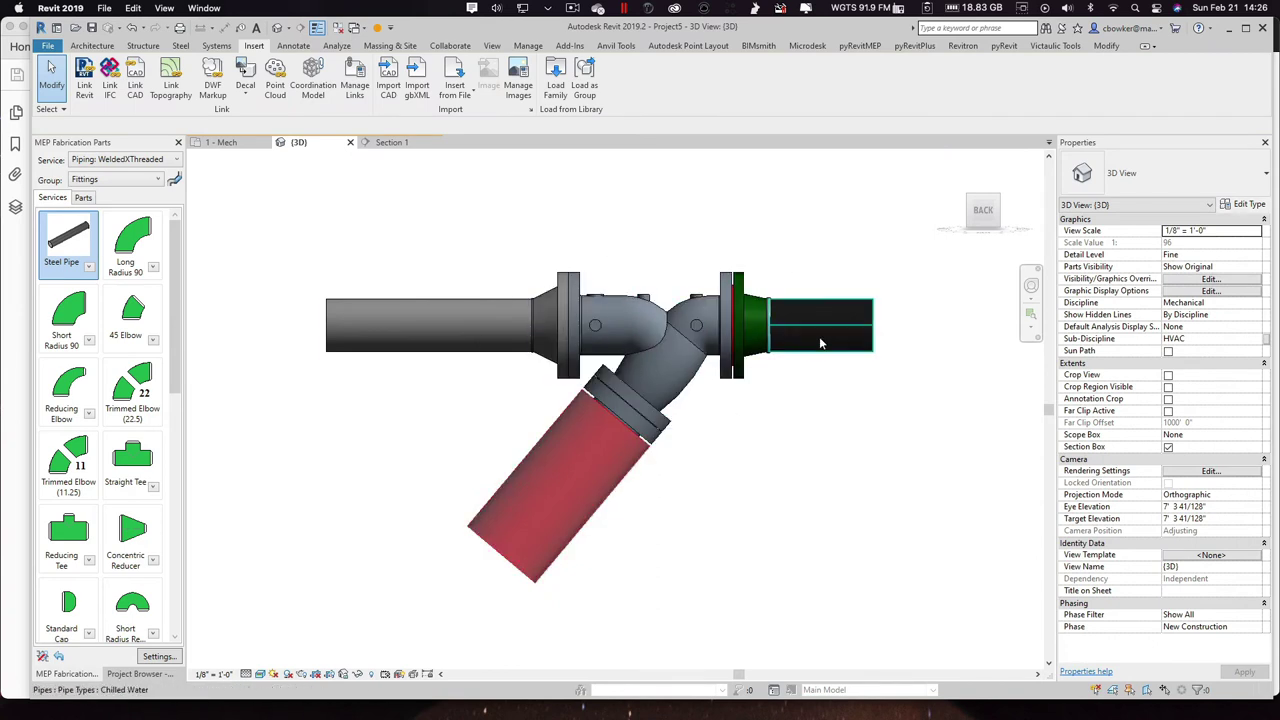
pyautogui.scroll(2, 819, 340)
pyautogui.scroll(-1, 819, 340)
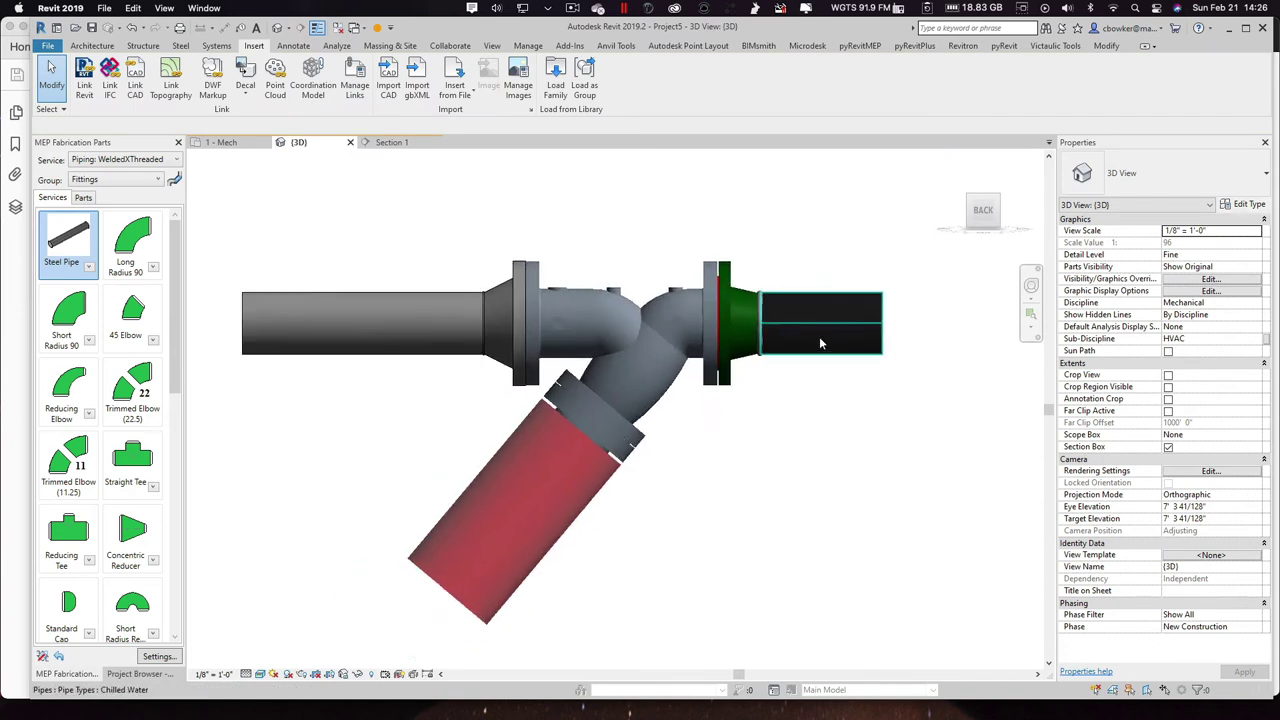
# Step: Open Section 1 and set its visual style to Wireframe
pyautogui.click(390, 142)
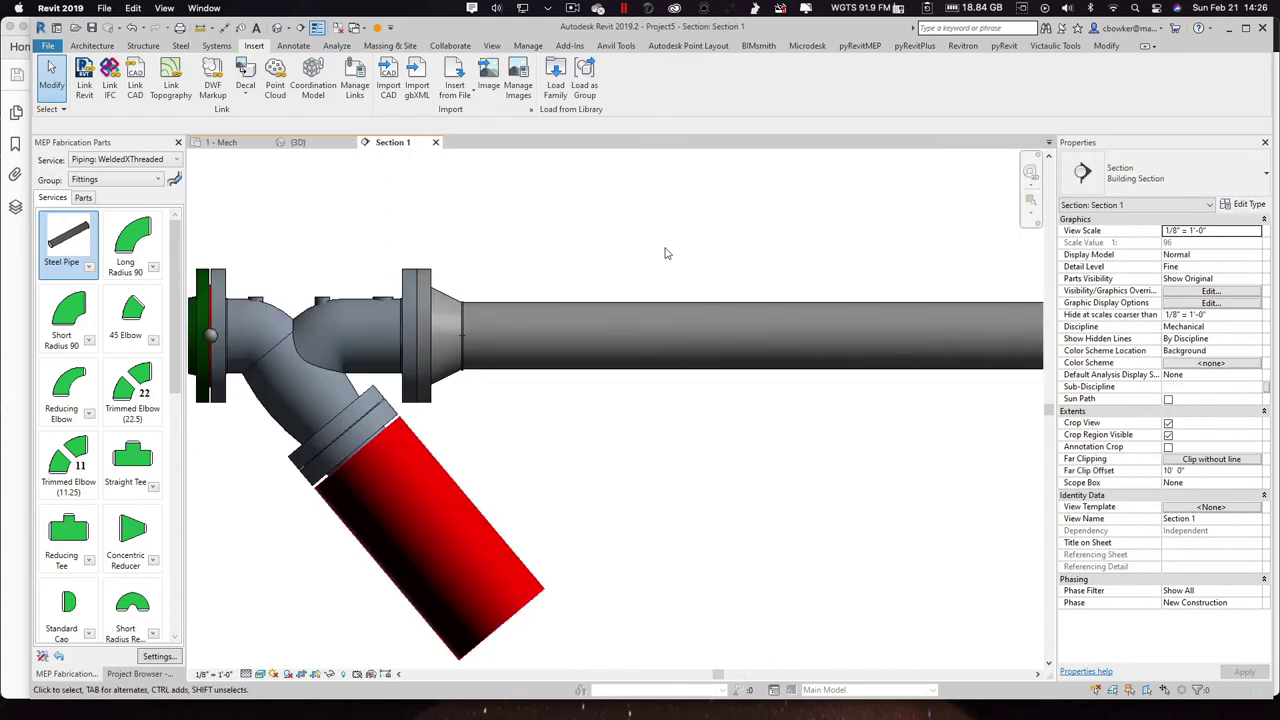
pyautogui.moveTo(537, 317); pyautogui.dragTo(760, 286, button='middle')
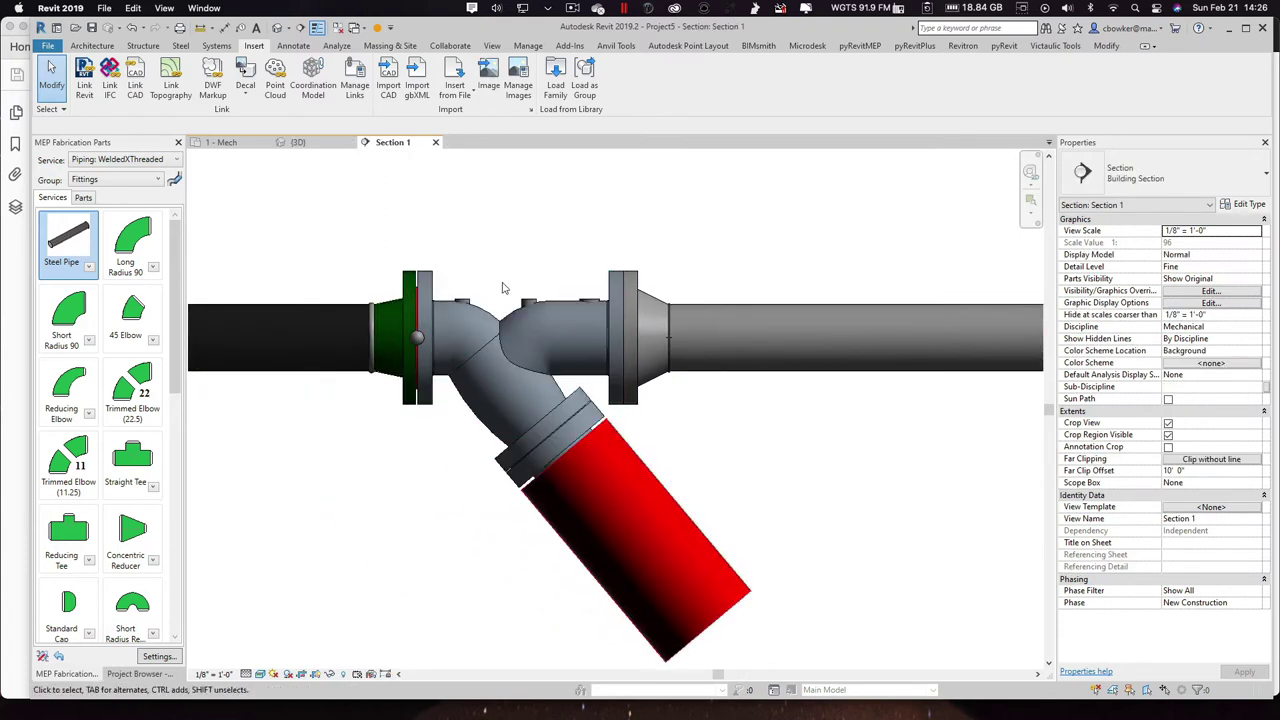
pyautogui.scroll(1, 501, 296)
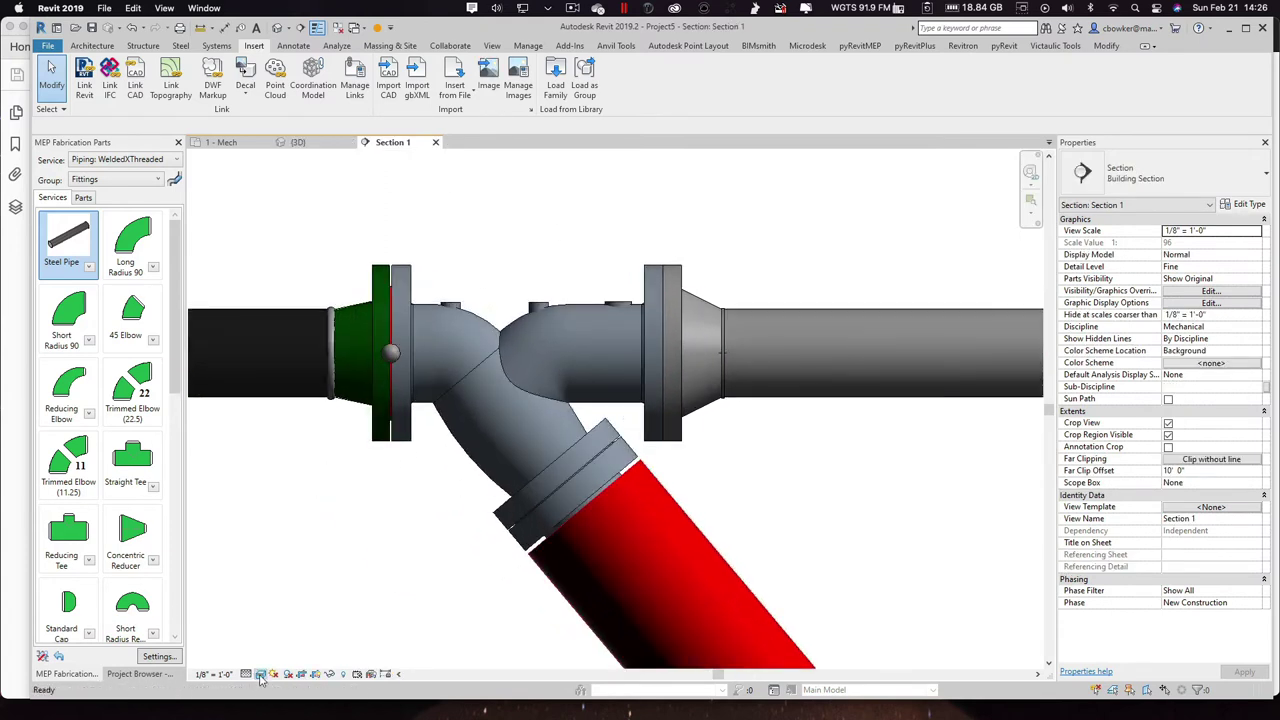
pyautogui.click(260, 674)
pyautogui.click(305, 574)
pyautogui.click(674, 490)
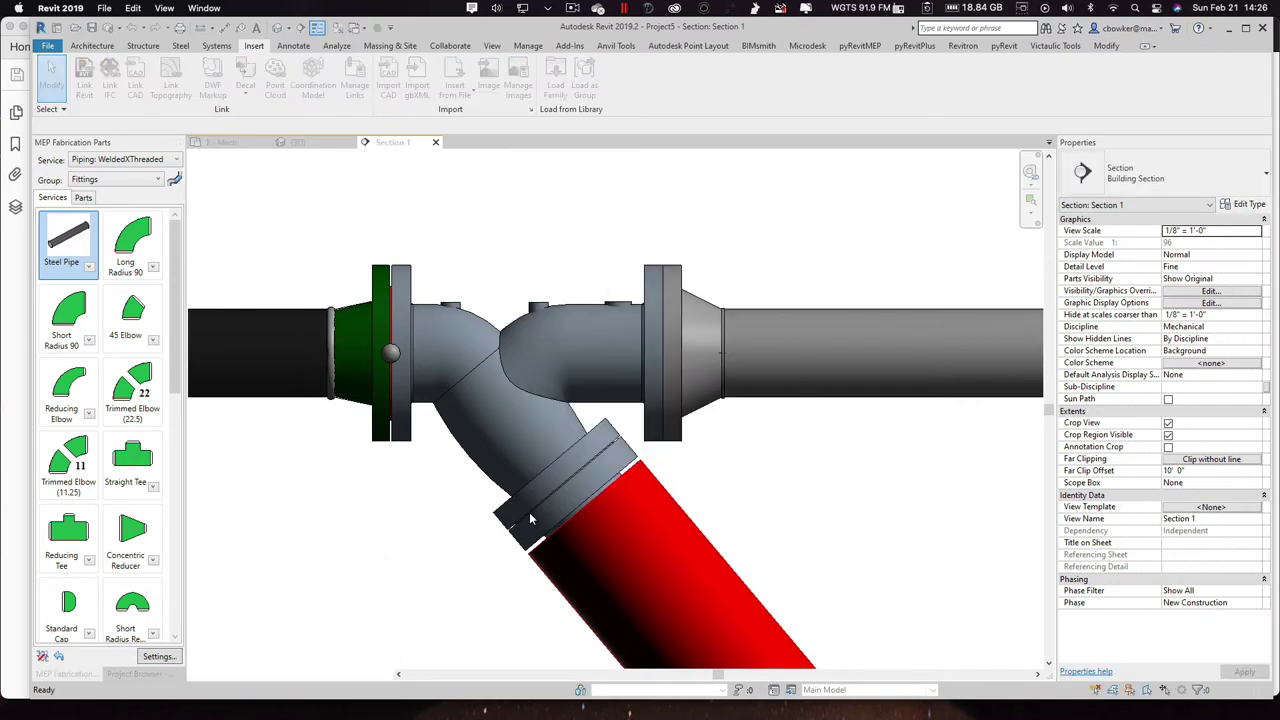
pyautogui.click(260, 675)
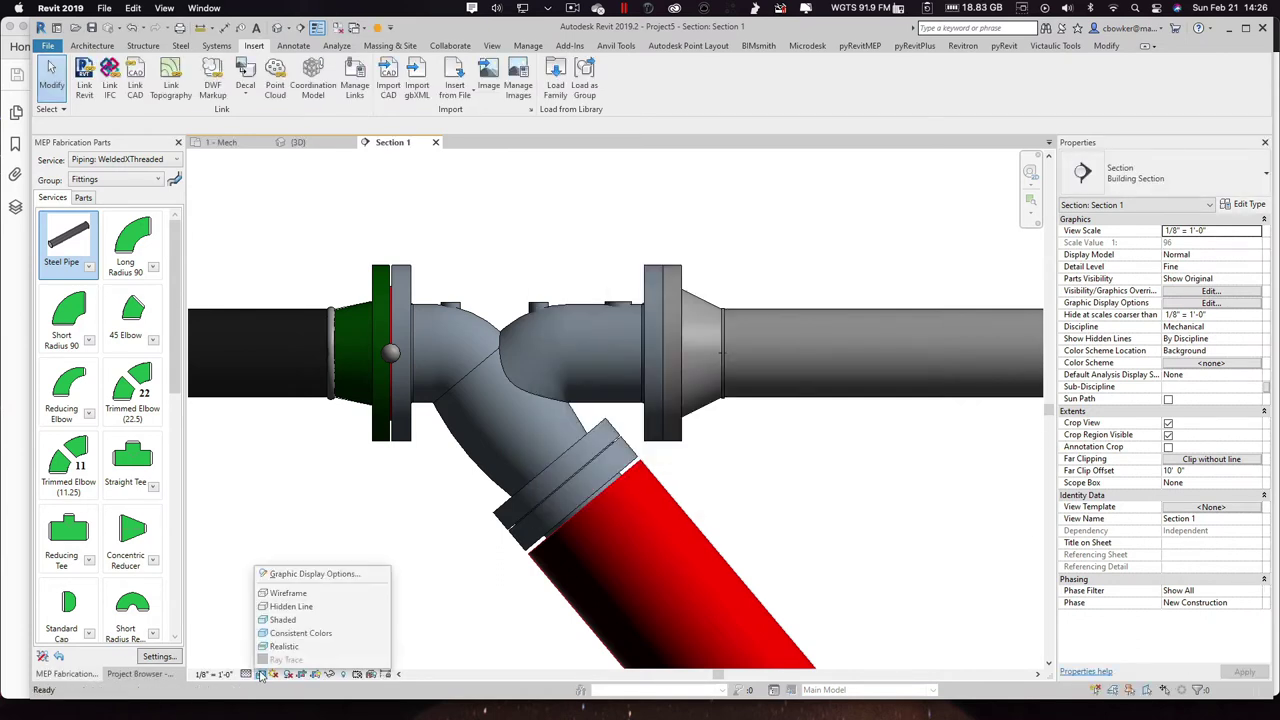
pyautogui.click(288, 594)
pyautogui.moveTo(501, 246); pyautogui.dragTo(547, 315, button='middle')
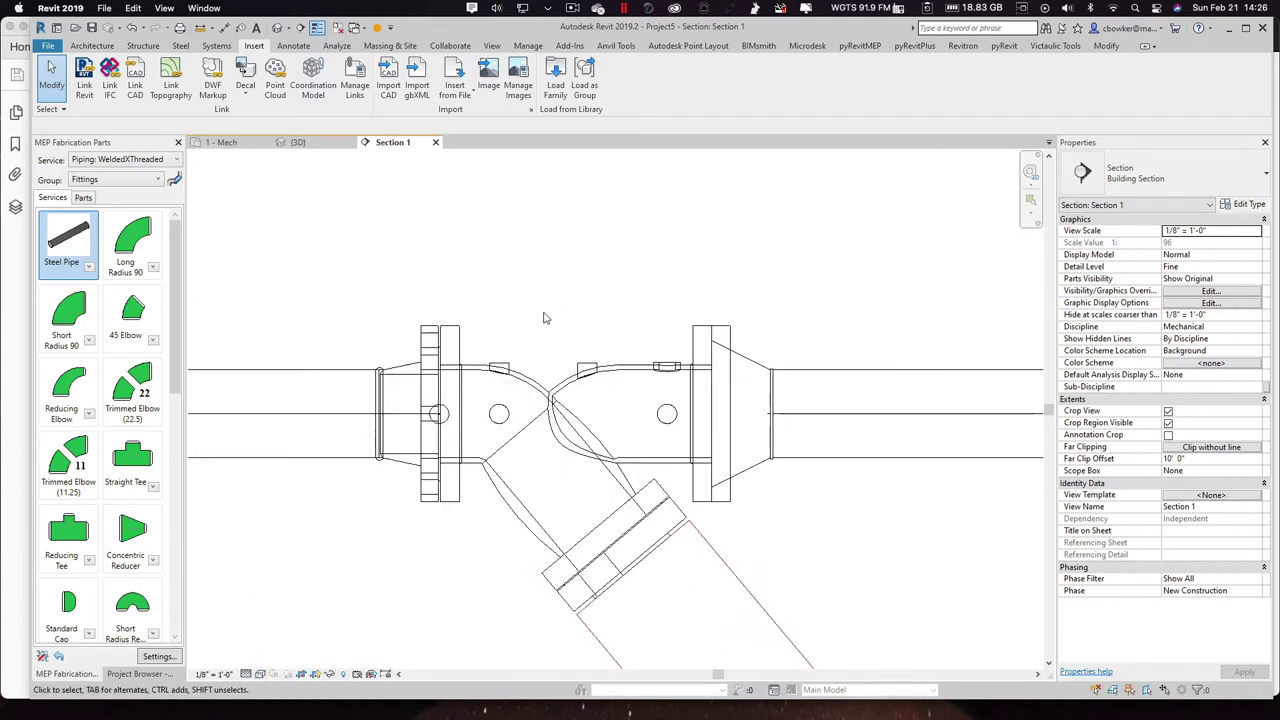
# Step: Draw a short vertical 3/4" chilled water pipe stub up from the strainer's top port
pyautogui.click(636, 369)
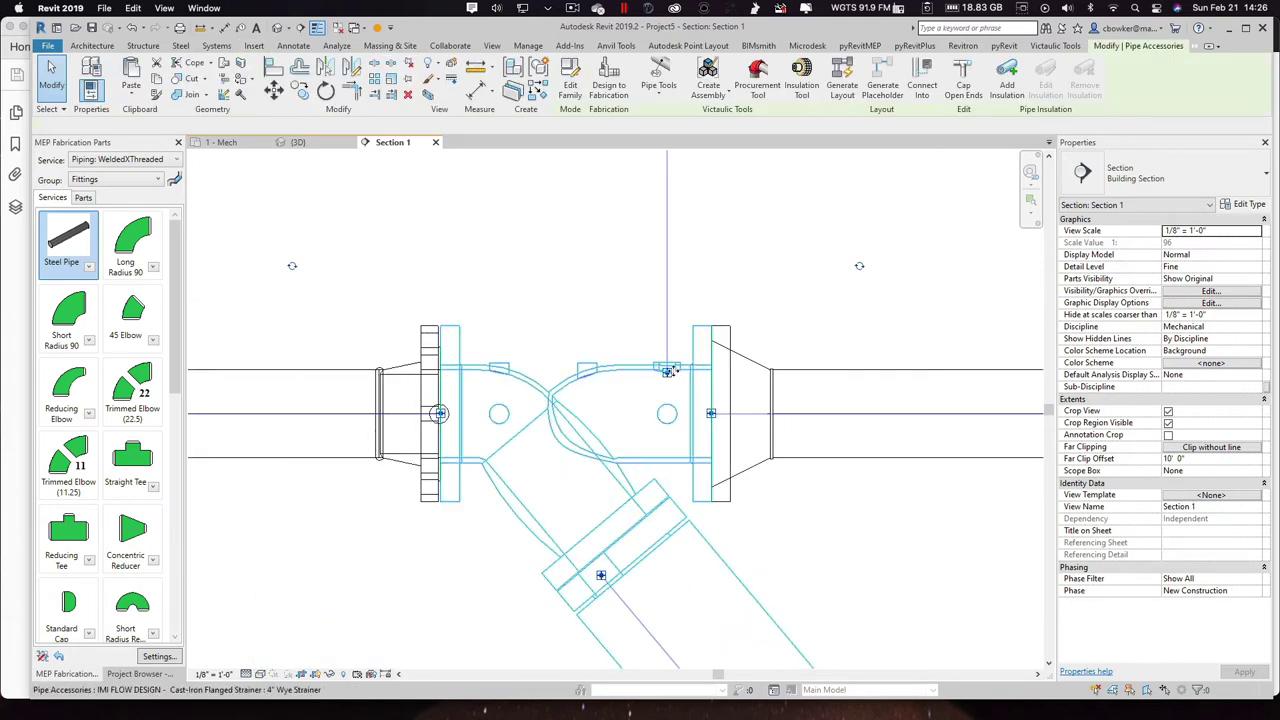
pyautogui.moveTo(688, 392); pyautogui.dragTo(678, 482, button='middle')
pyautogui.scroll(-2, 670, 475)
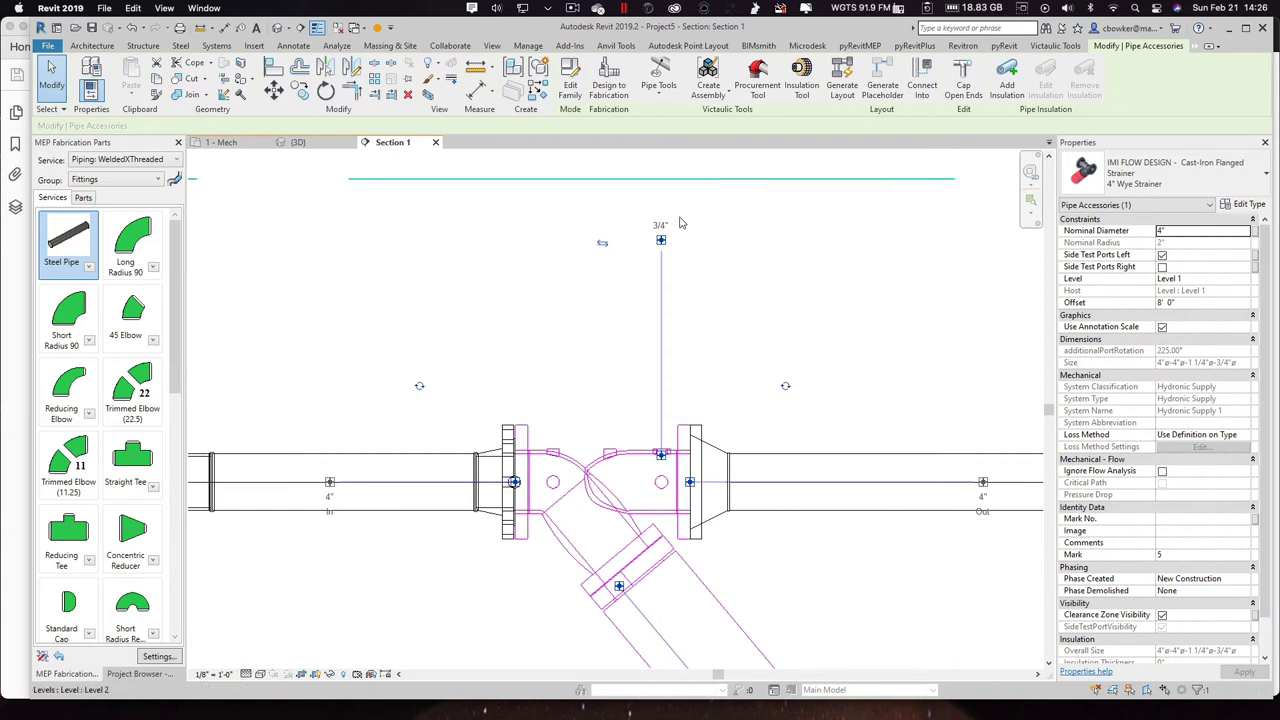
pyautogui.click(660, 455)
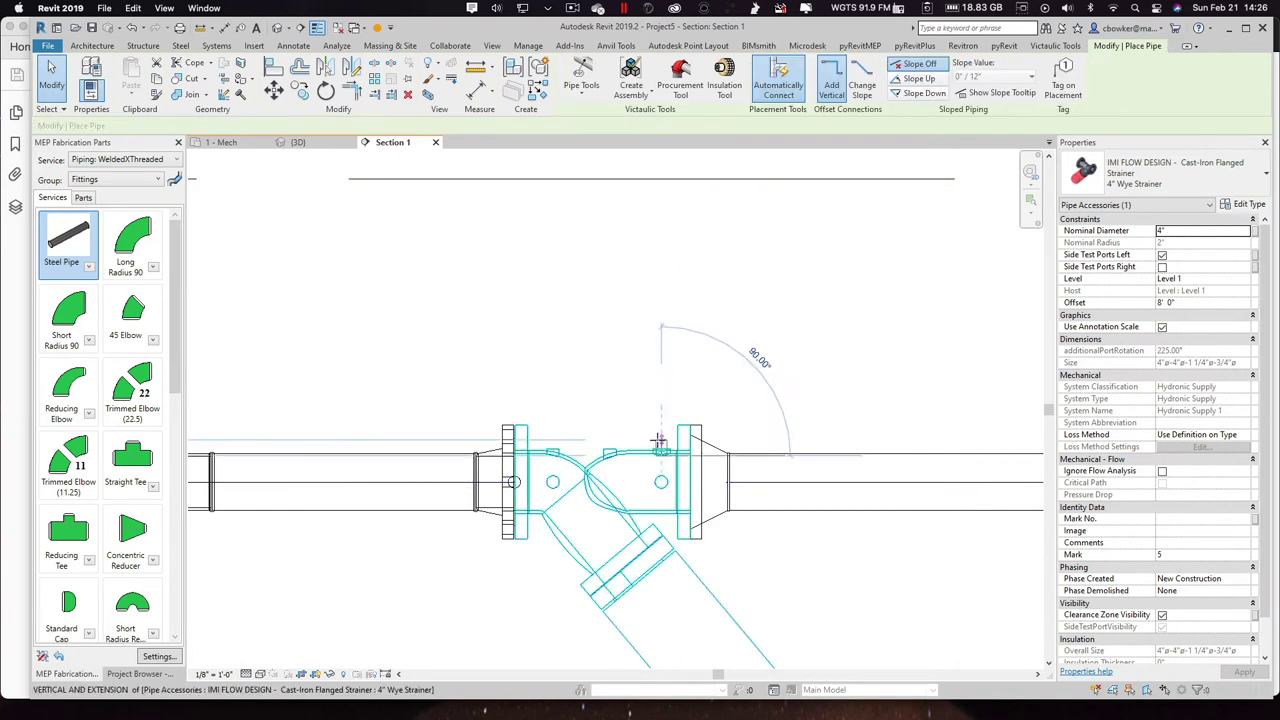
pyautogui.click(660, 413)
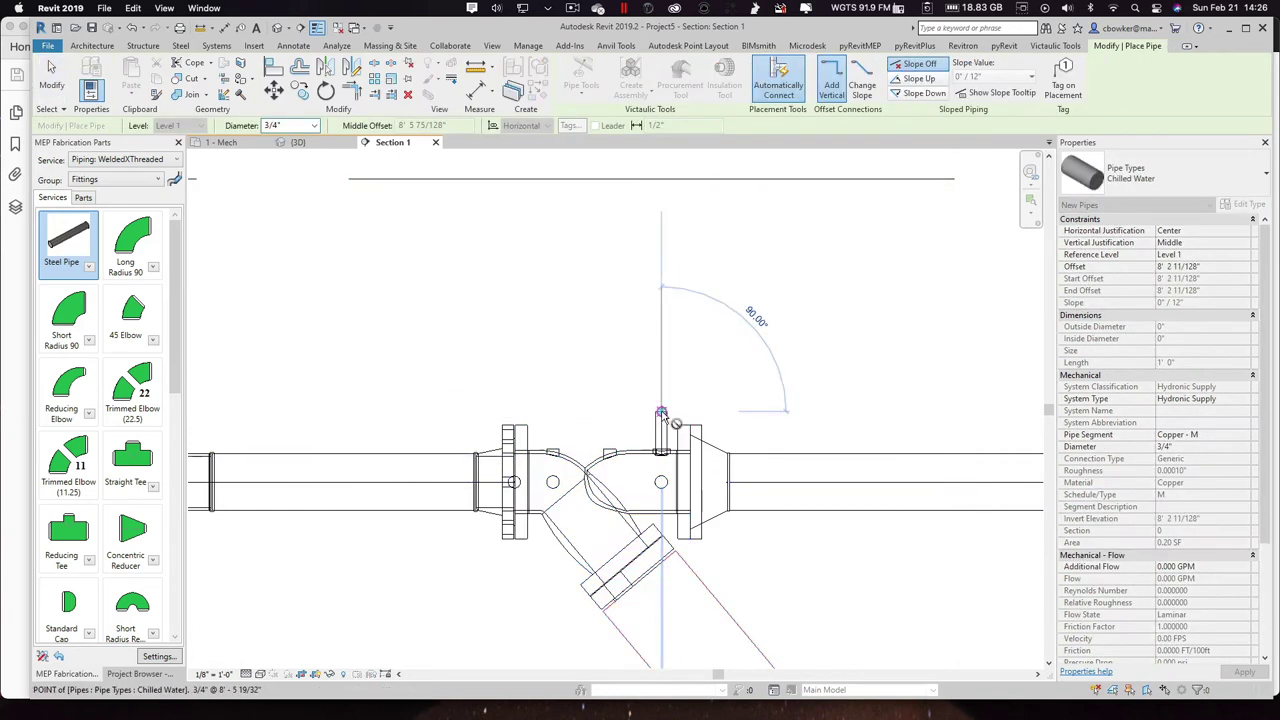
pyautogui.press('Escape')
pyautogui.press('Escape')
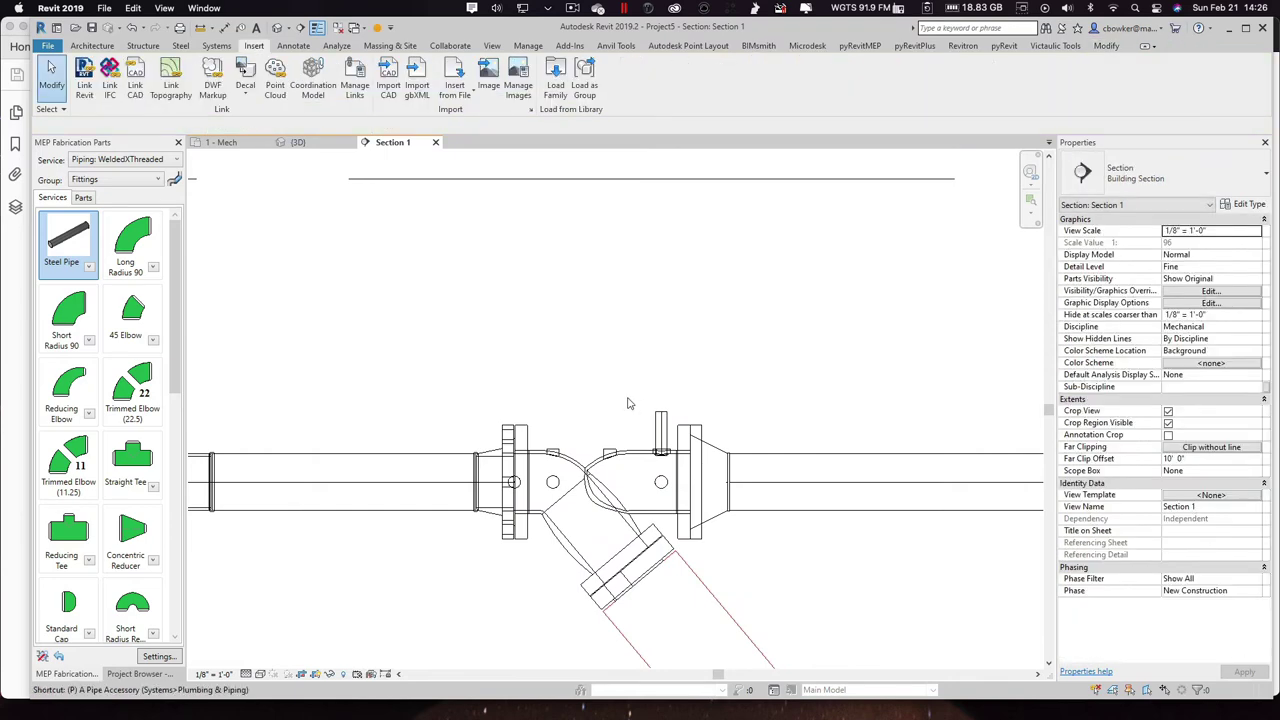
# Step: Place the APOLLO 3/4" brass ball valve (94ALF) on the open end of the vertical 3/4" pipe stub
pyautogui.press('p')
pyautogui.press('a')
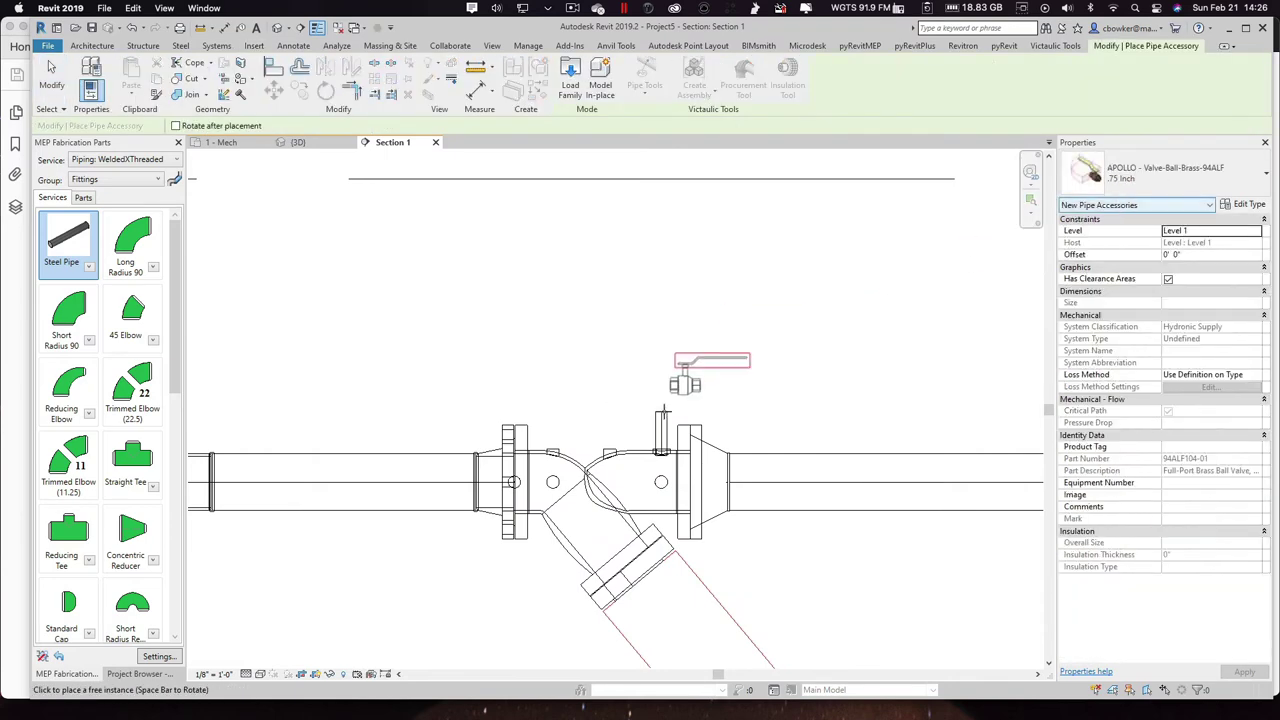
pyautogui.scroll(2, 660, 413)
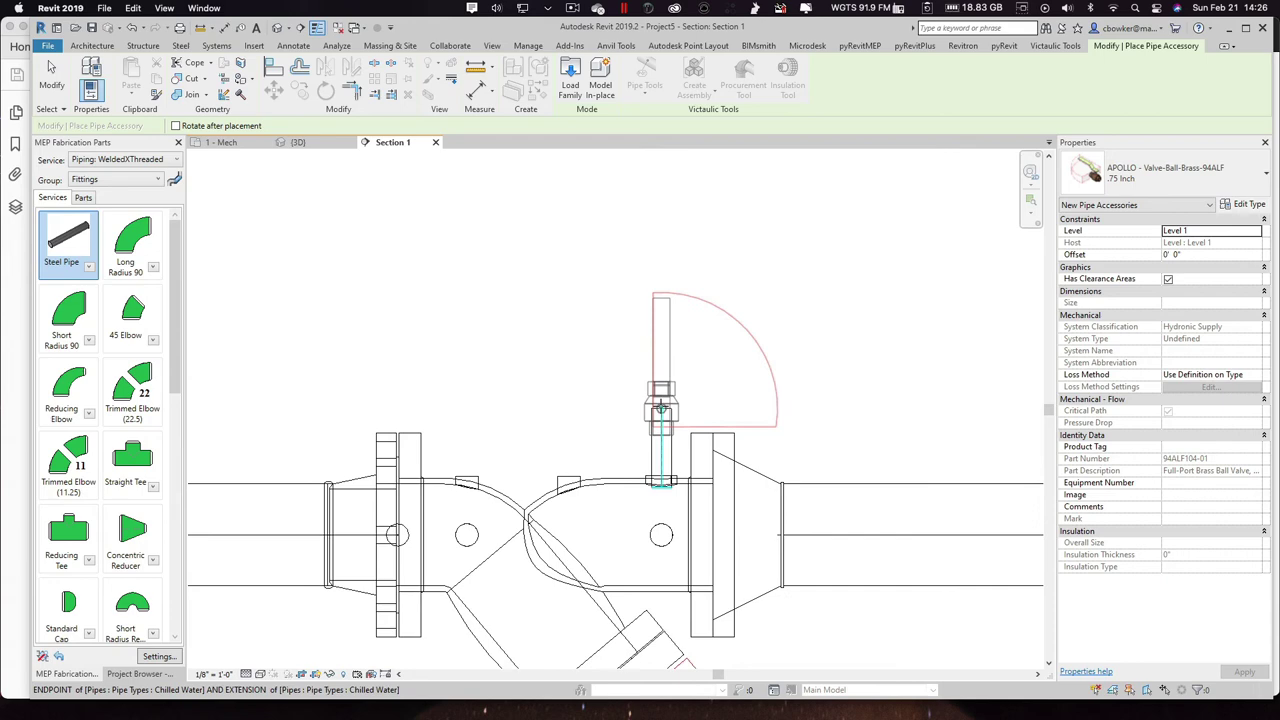
pyautogui.click(661, 400)
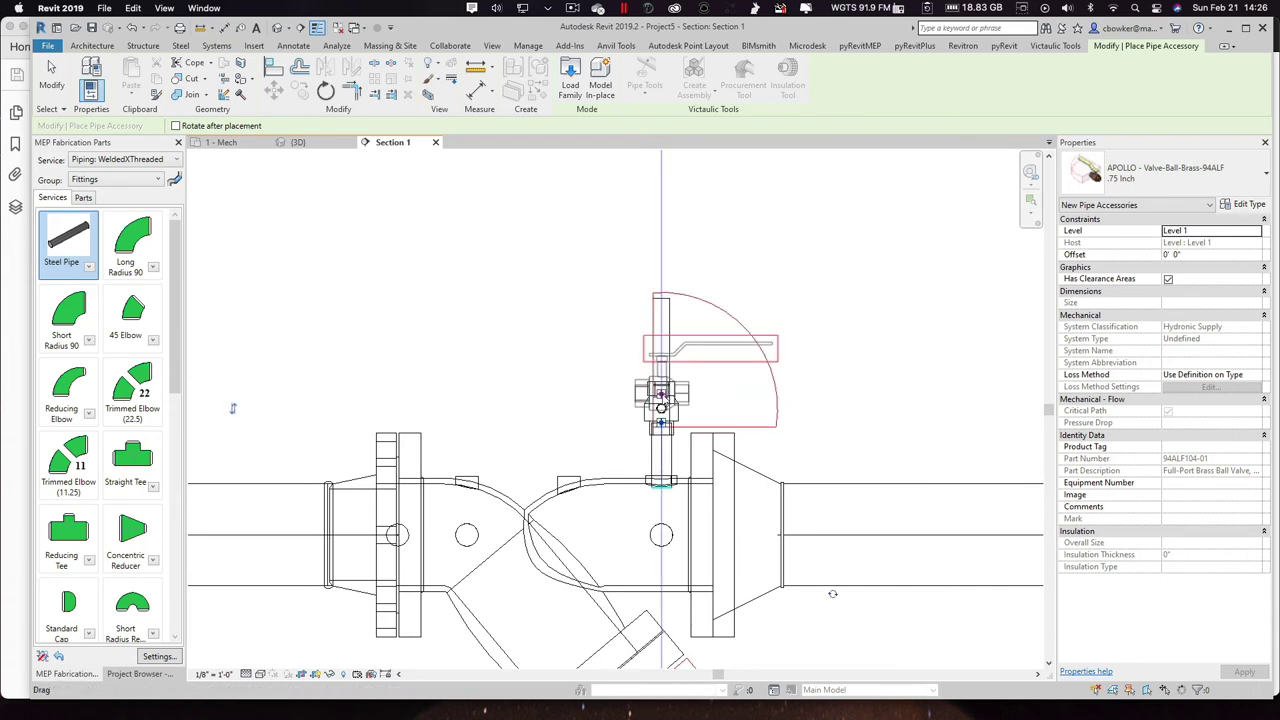
pyautogui.press('Escape')
pyautogui.click(661, 395)
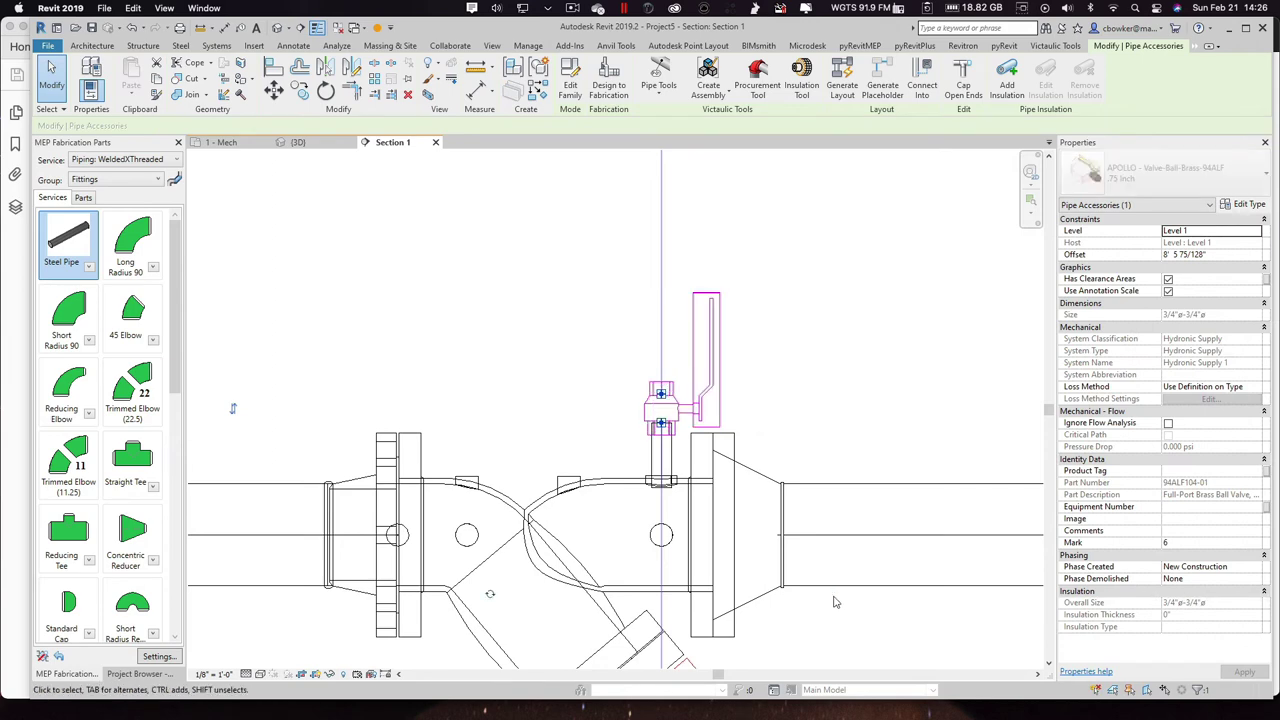
pyautogui.click(866, 374)
# Step: Frame the strainer branch in the section view, then start and cancel a pipe nipple fabrication part
pyautogui.moveTo(866, 374); pyautogui.dragTo(858, 317, button='middle')
pyautogui.scroll(-2, 858, 317)
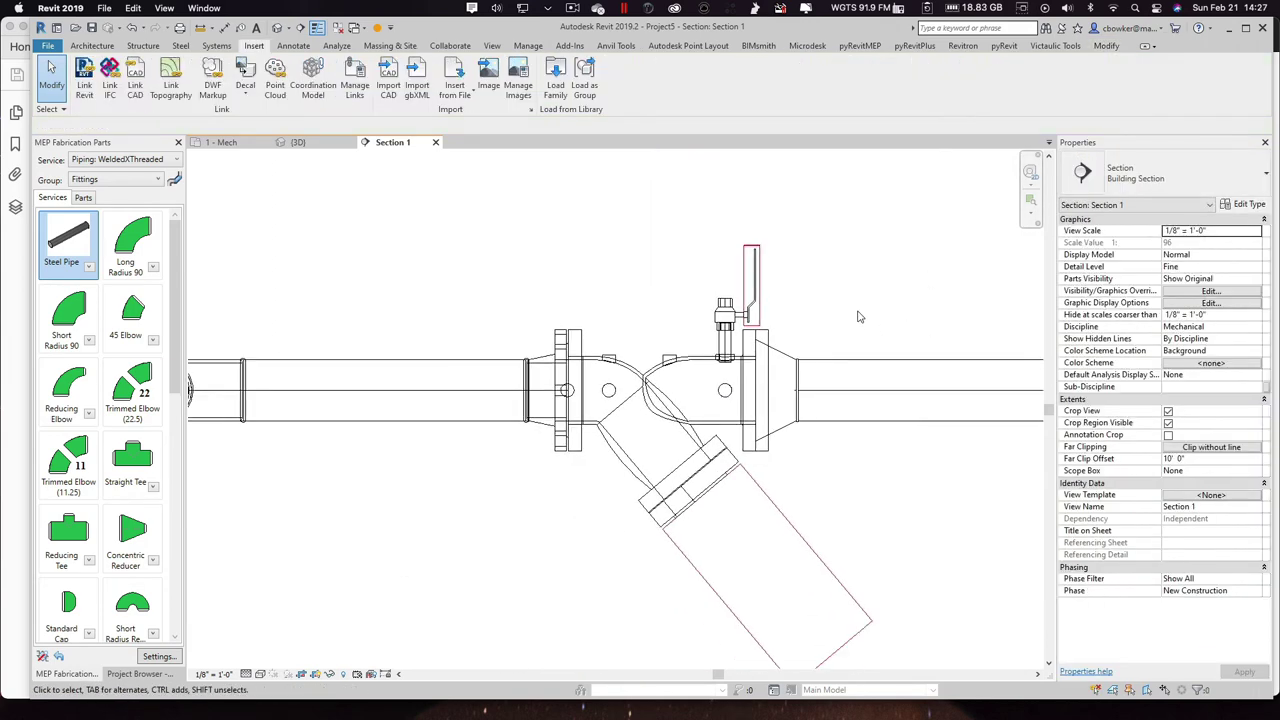
pyautogui.scroll(-2, 858, 510)
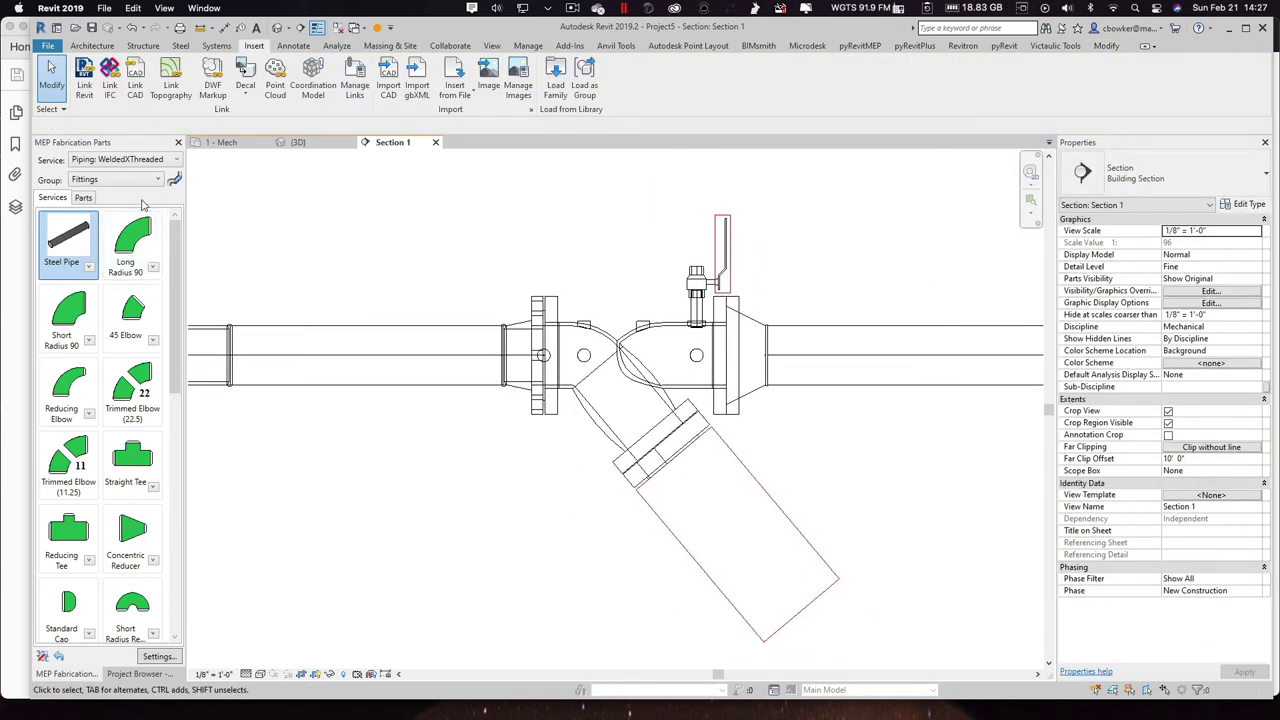
pyautogui.moveTo(174, 302); pyautogui.dragTo(183, 530)
pyautogui.click(138, 561)
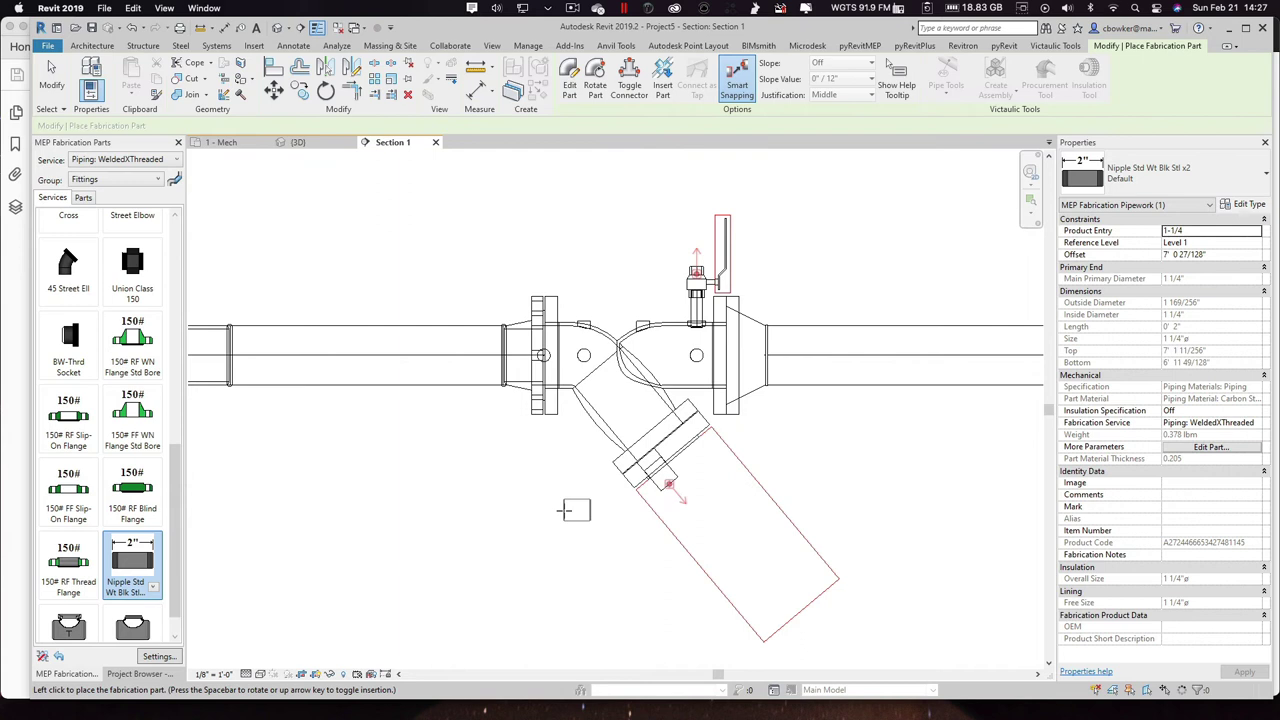
pyautogui.press('Escape')
# Step: Add a 1-1/4" Threaded Ball Valve from Valves/Accessories on the angled blowdown end, then view it in 3D
pyautogui.click(127, 180)
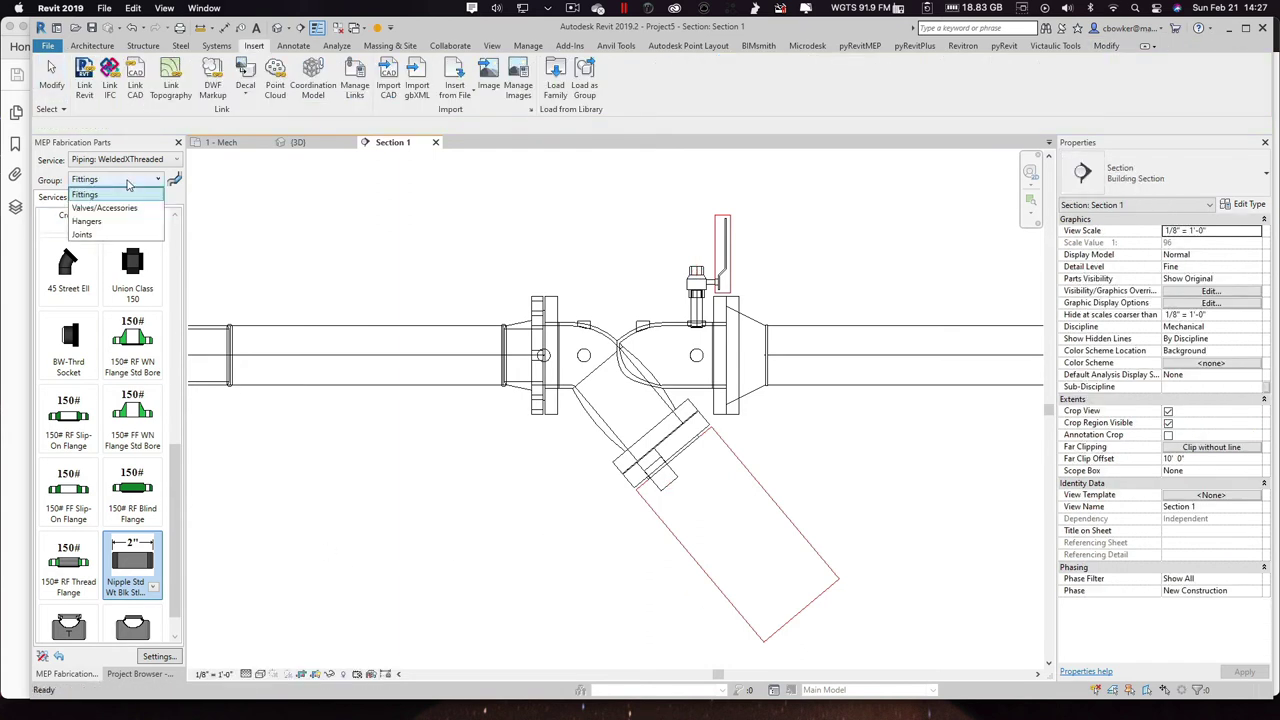
pyautogui.click(396, 545)
pyautogui.press('Down')
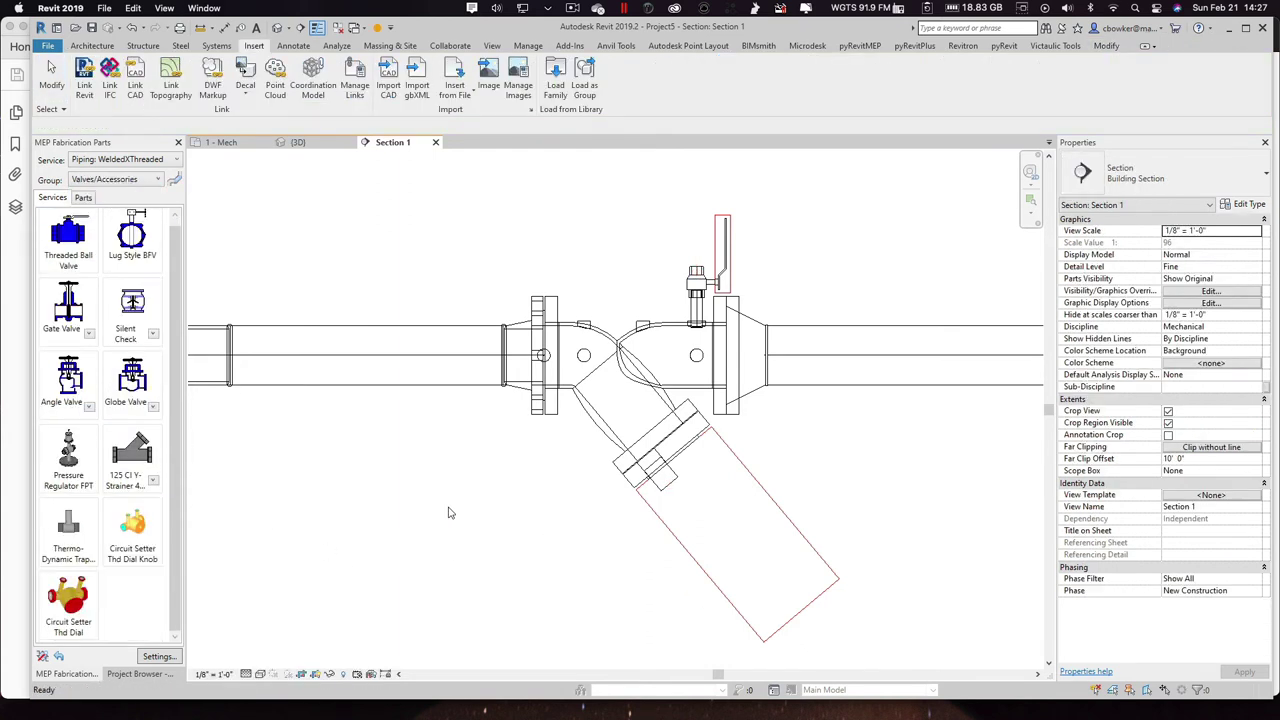
pyautogui.click(683, 495)
pyautogui.press('Escape')
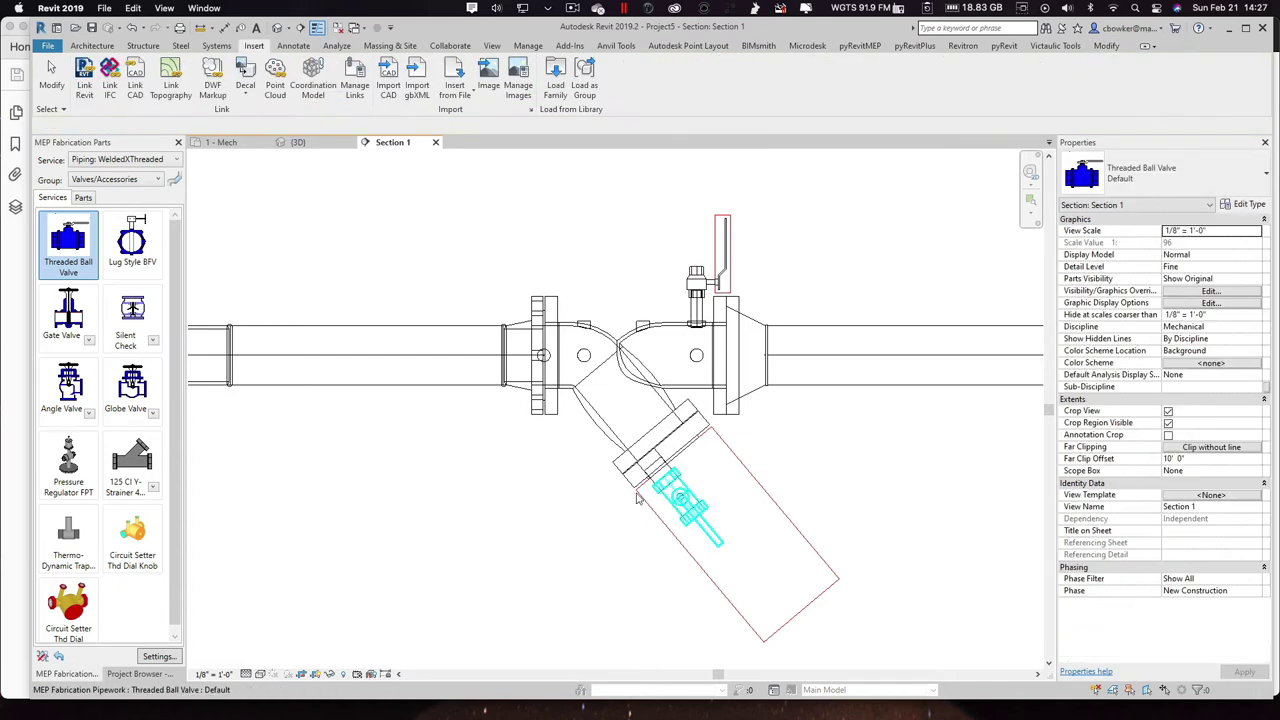
pyautogui.click(297, 142)
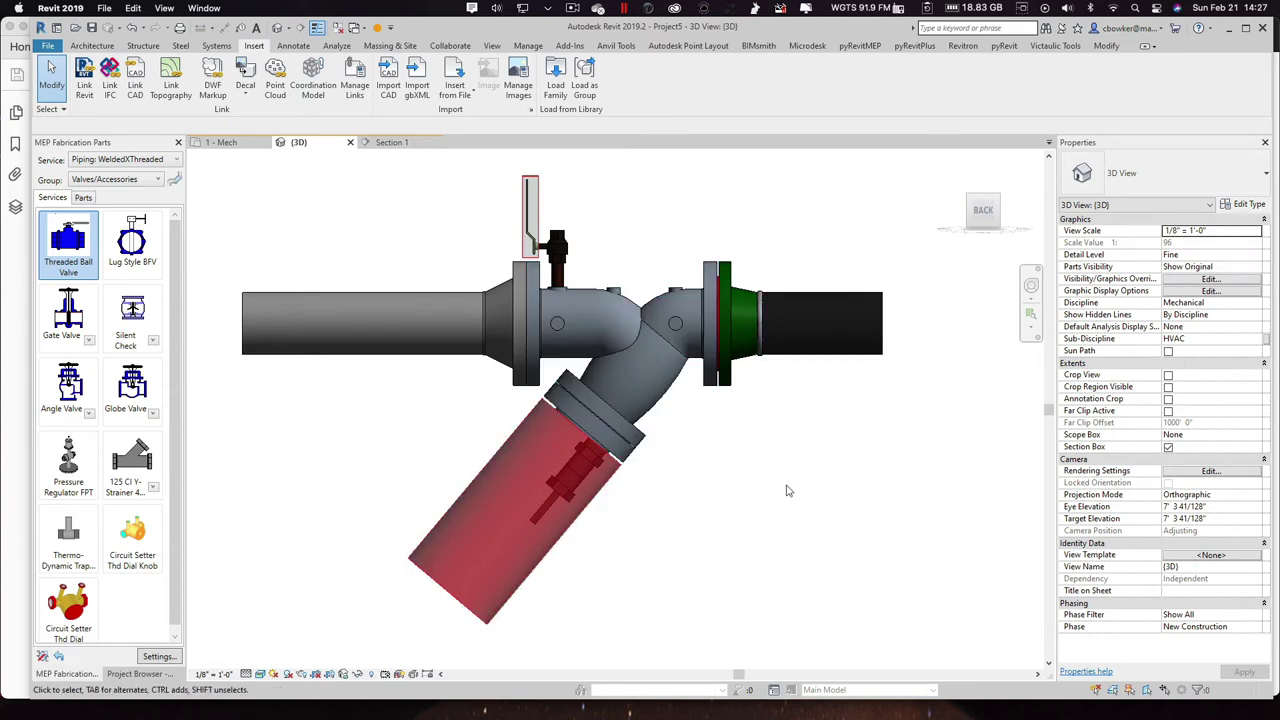
# Step: Select the IMI Flow Design wye strainer in the 3D view and frame it with its connectors
pyautogui.click(662, 405)
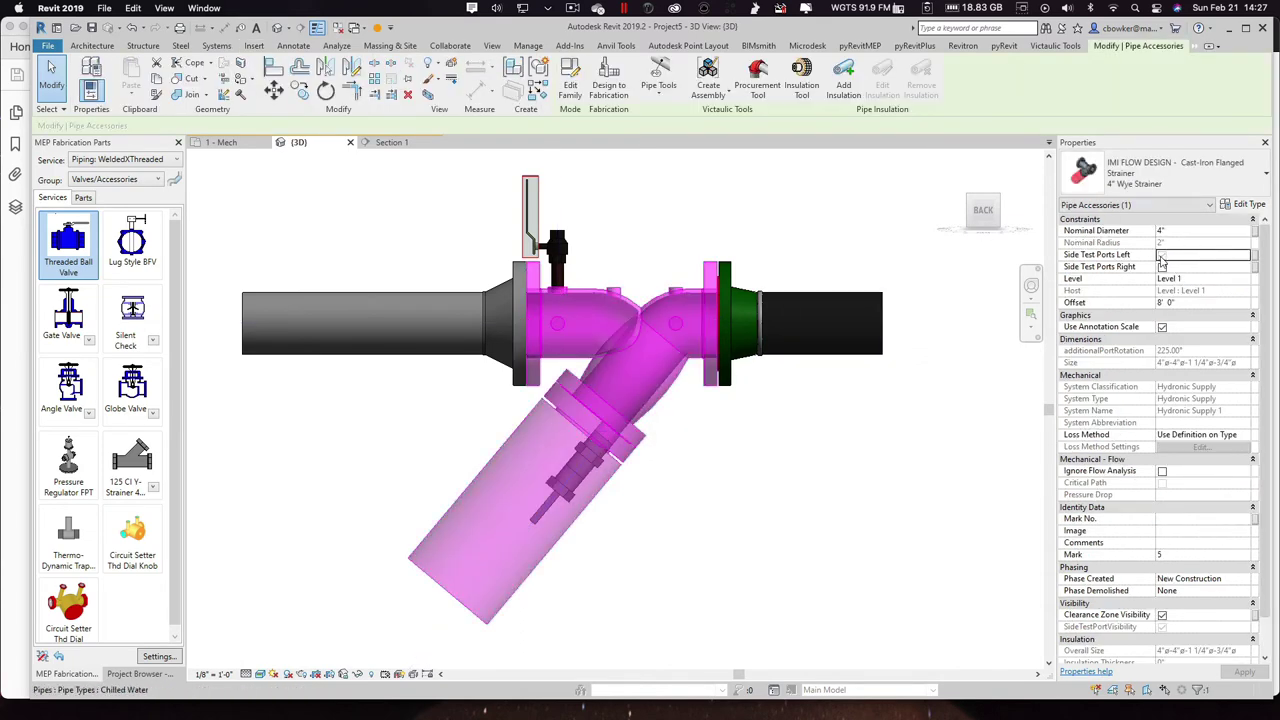
pyautogui.click(785, 441)
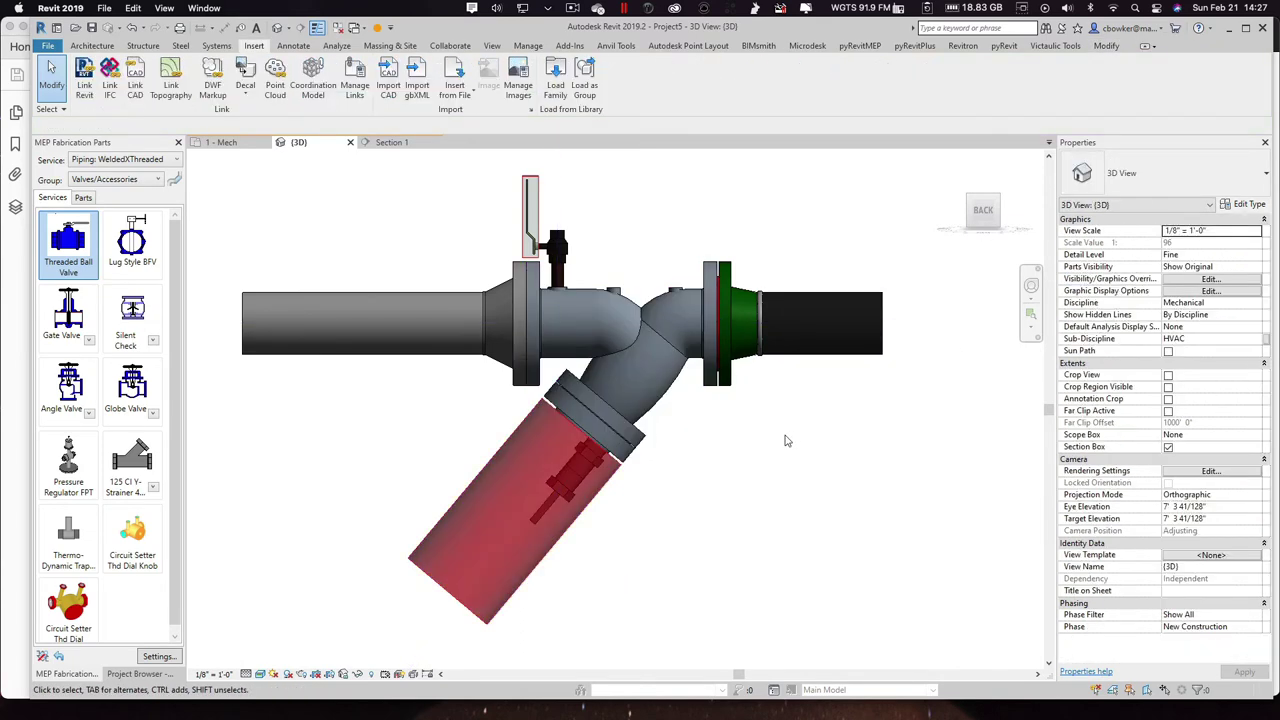
pyautogui.moveTo(785, 441); pyautogui.dragTo(822, 448, button='middle')
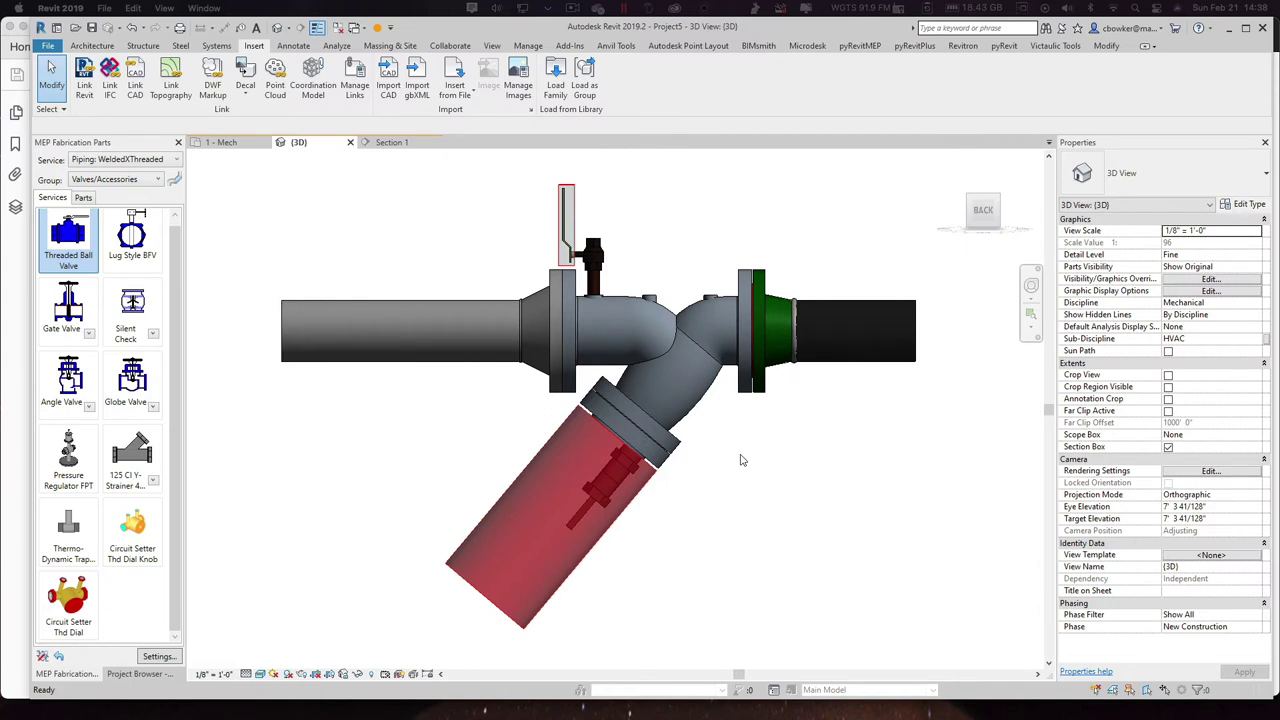
pyautogui.click(694, 375)
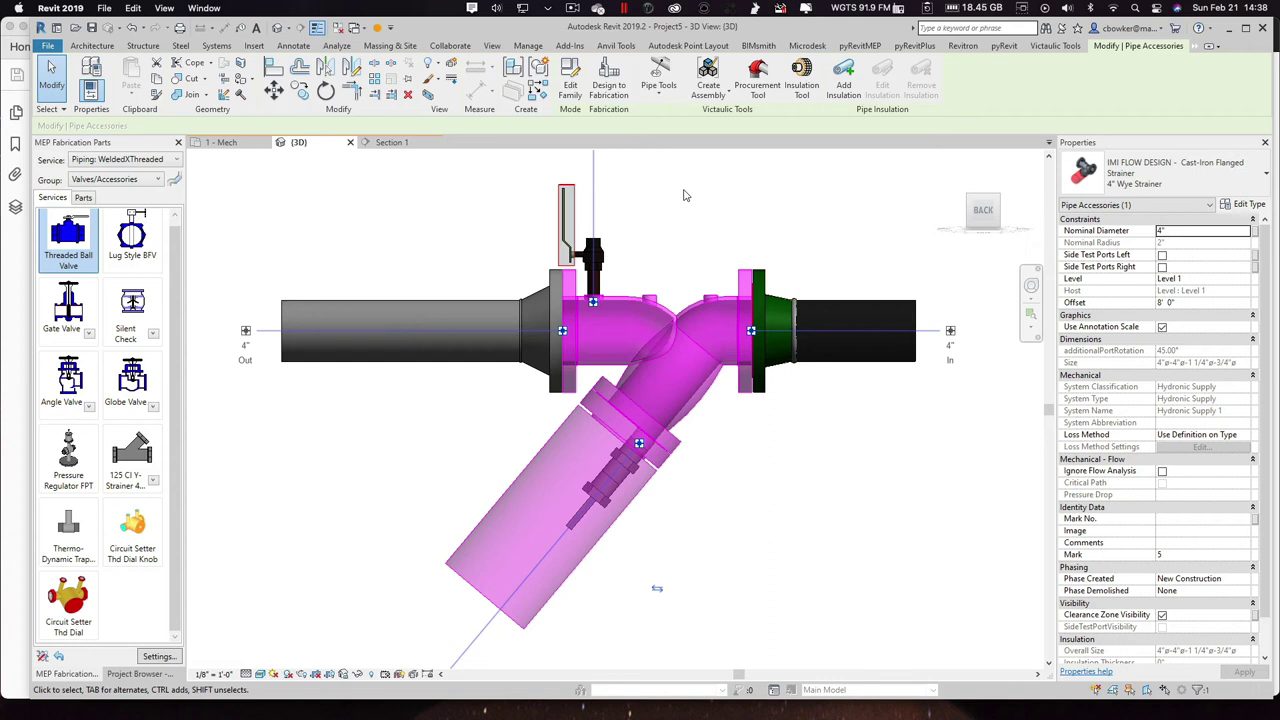
pyautogui.scroll(-3, 685, 195)
pyautogui.scroll(1, 688, 232)
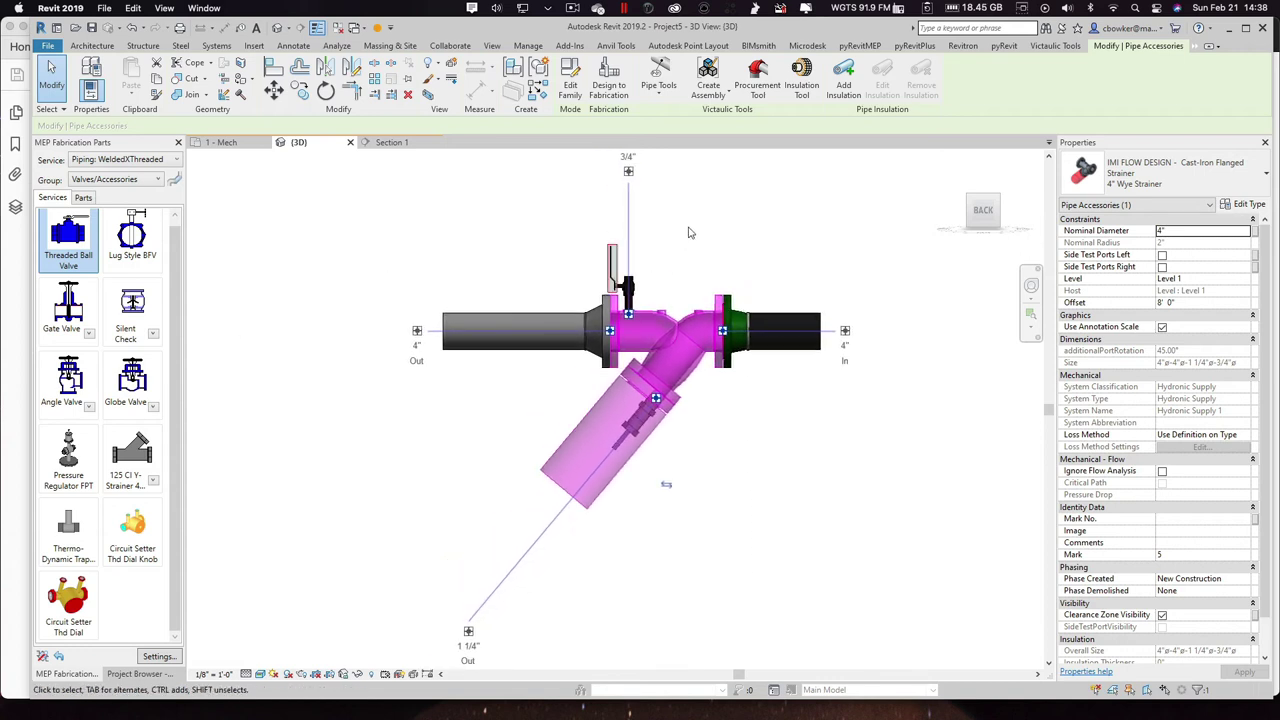
pyautogui.moveTo(688, 232); pyautogui.dragTo(657, 276, button='middle')
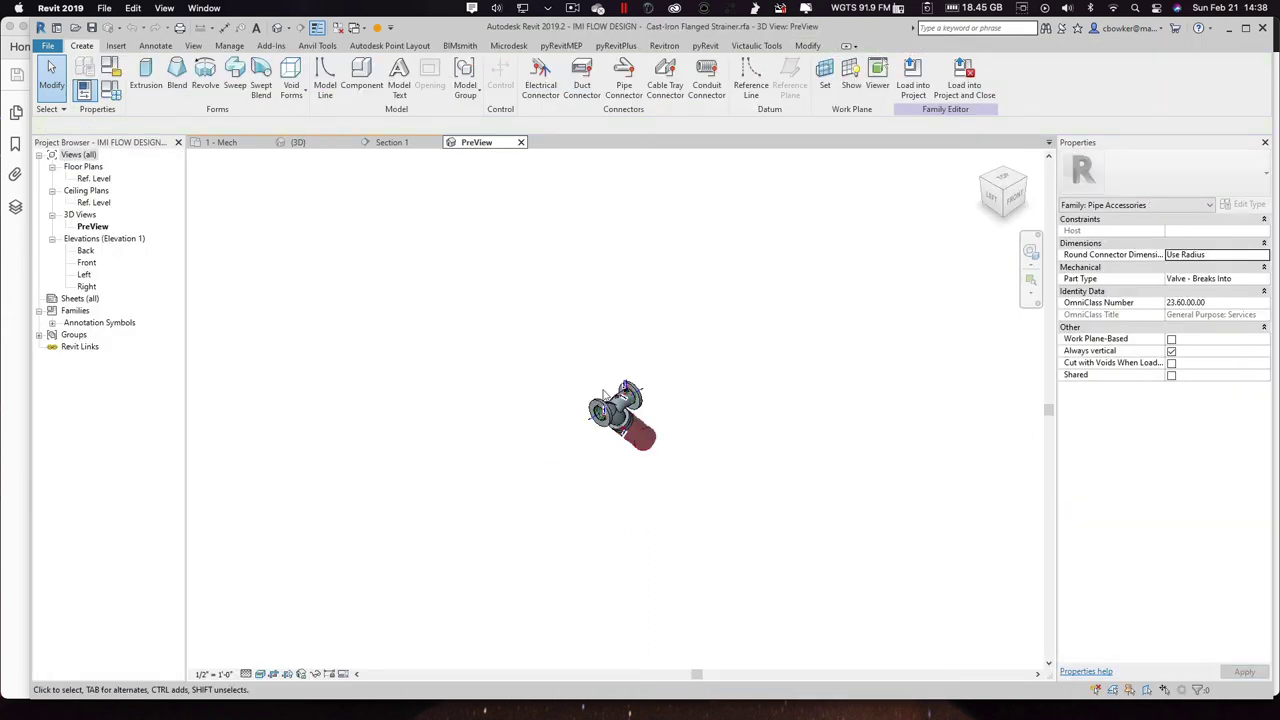
# Step: Place a pipe connector on the first test-port boss face of the strainer body
pyautogui.scroll(6, 595, 388)
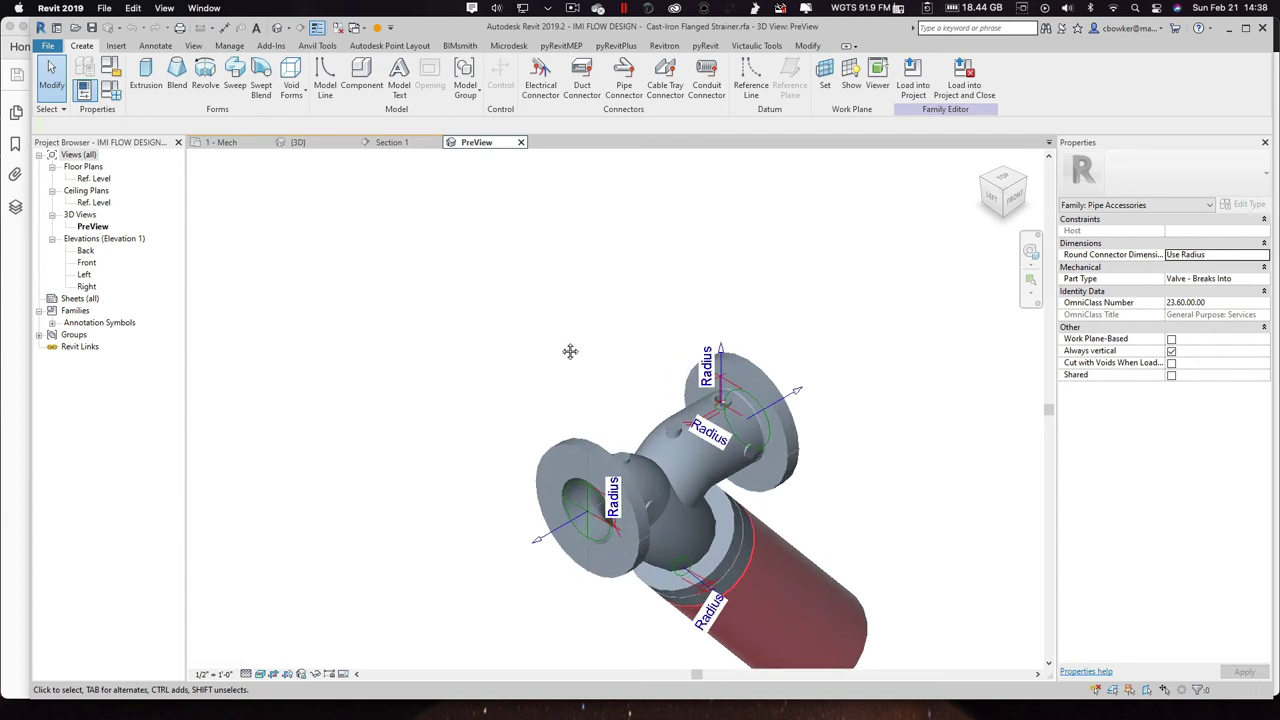
pyautogui.moveTo(570, 351); pyautogui.dragTo(455, 323, button='middle')
pyautogui.click(623, 78)
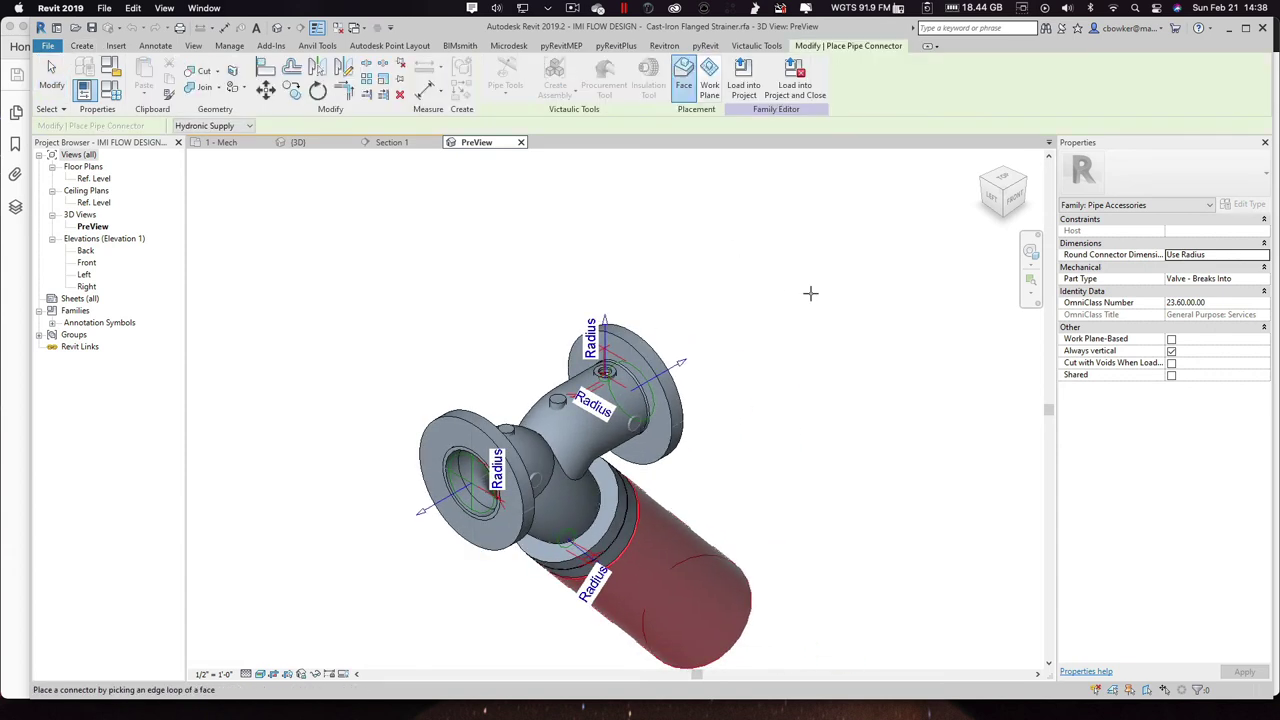
pyautogui.scroll(3, 509, 410)
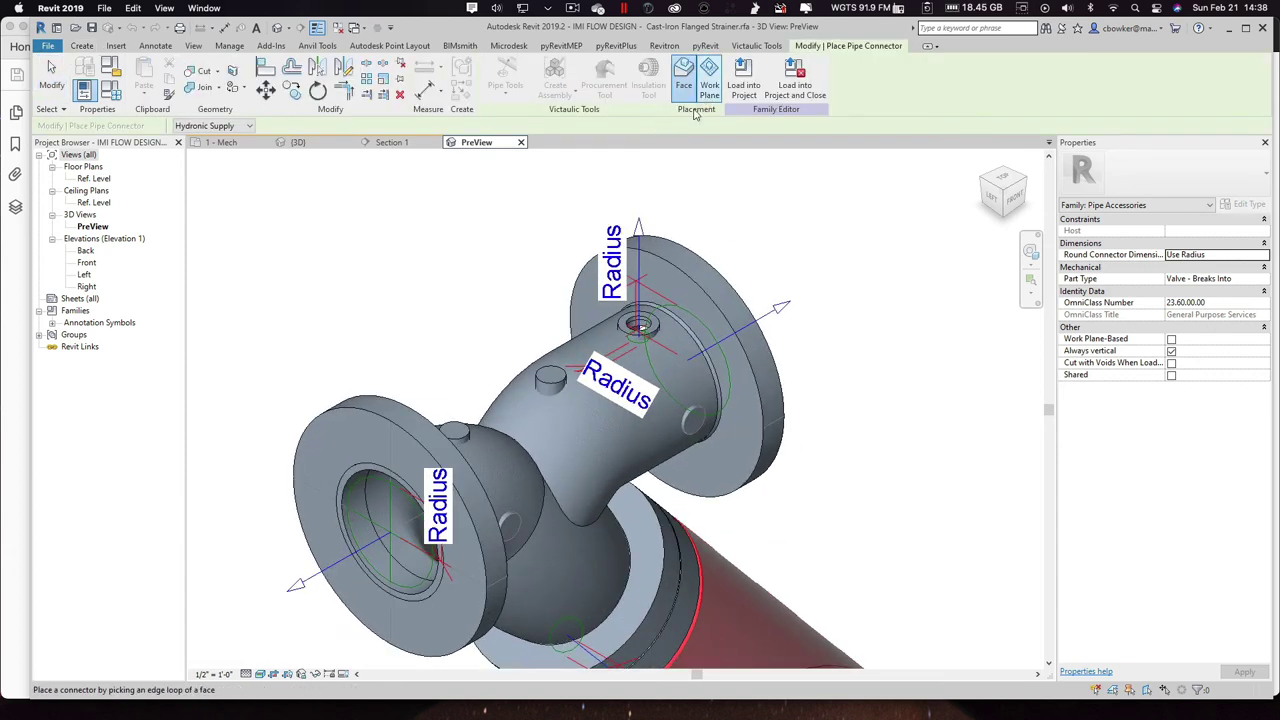
pyautogui.click(549, 380)
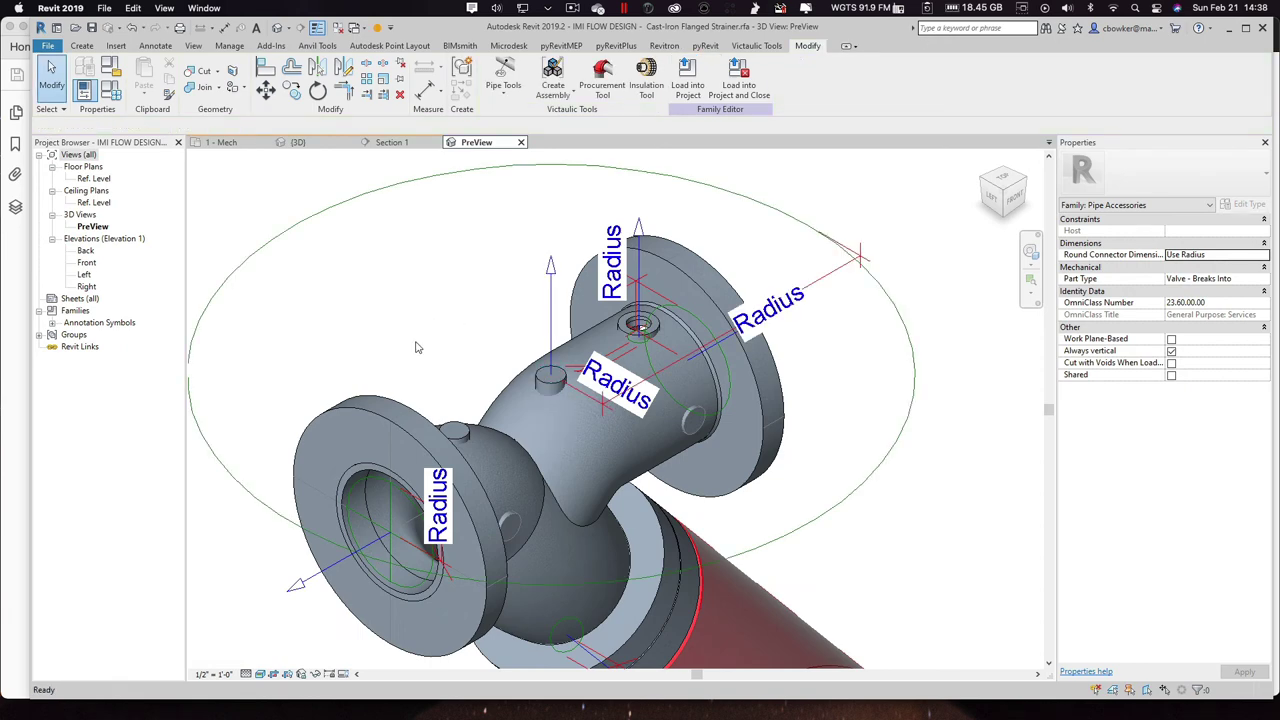
# Step: Place a second pipe connector on the other test-port boss and window-select both connectors
pyautogui.click(82, 46)
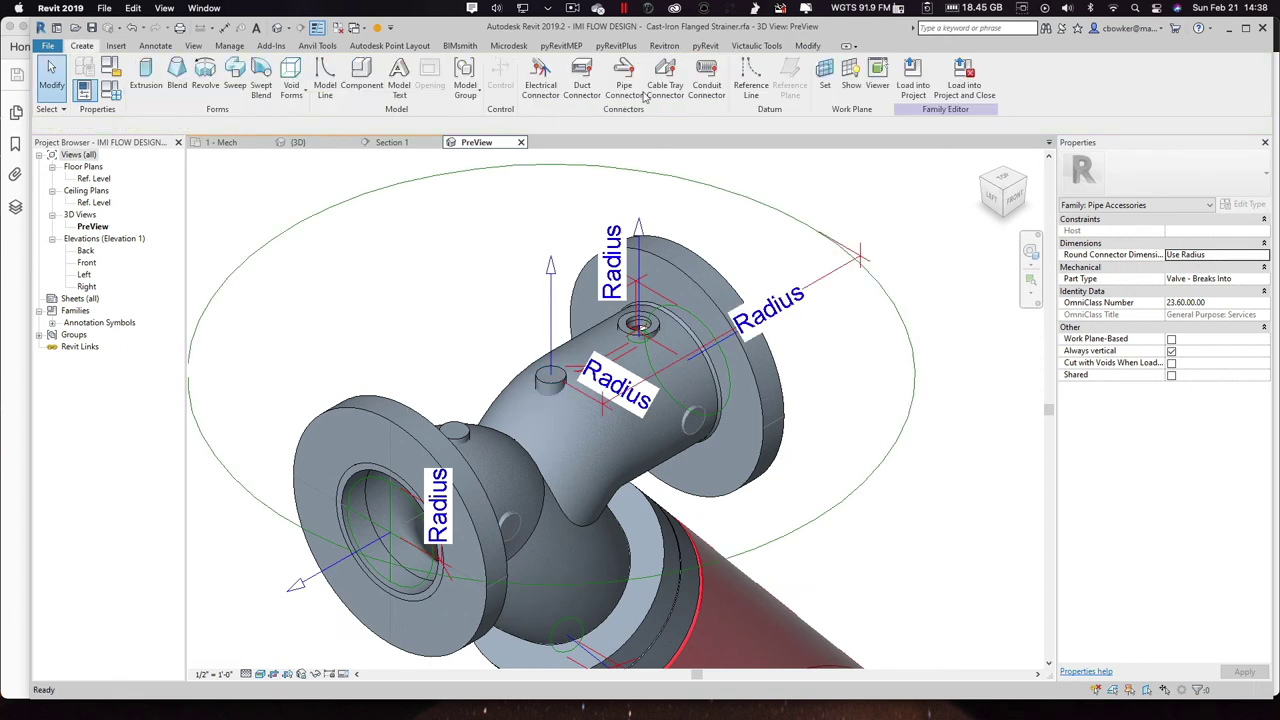
pyautogui.click(116, 46)
pyautogui.click(84, 46)
pyautogui.click(624, 84)
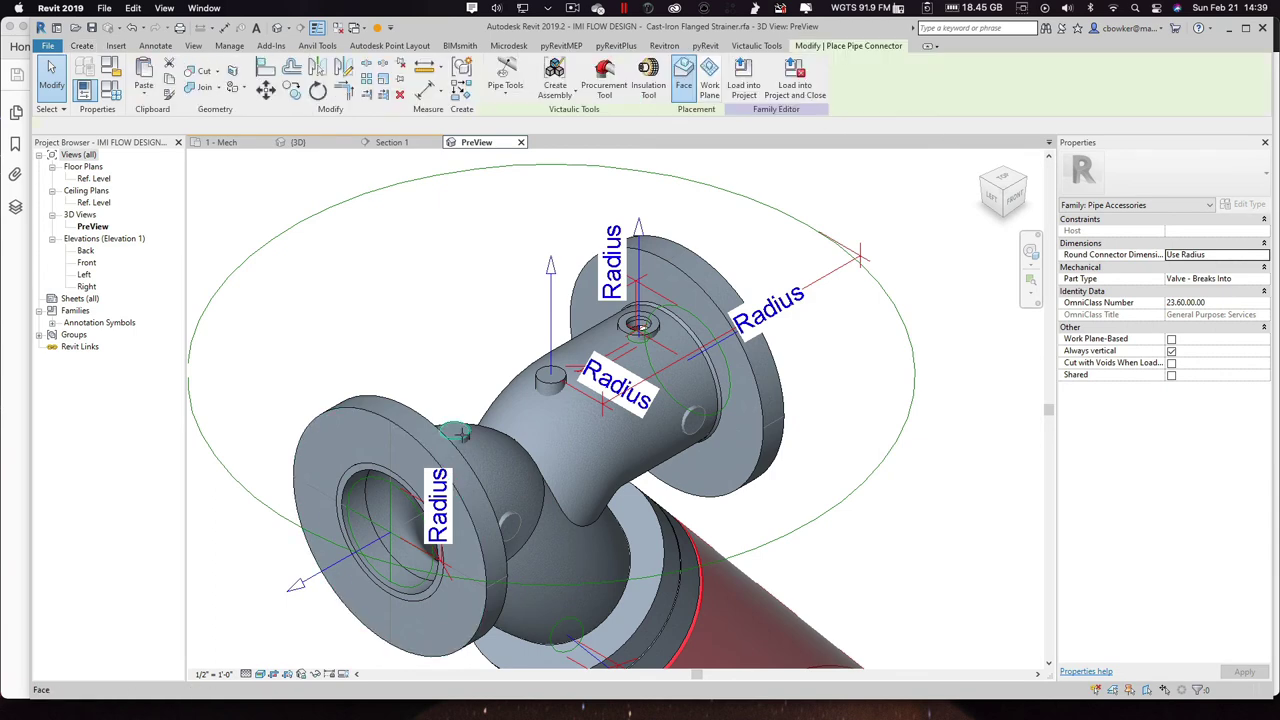
pyautogui.click(458, 428)
pyautogui.press('Escape')
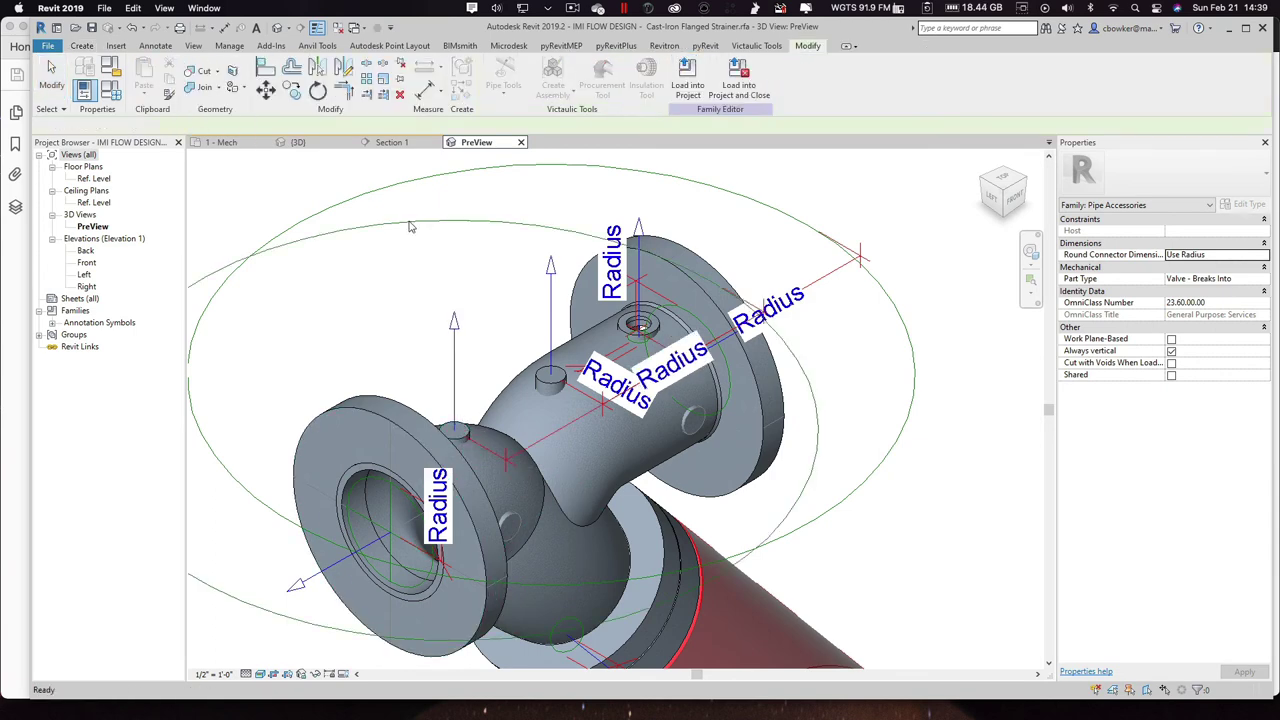
pyautogui.moveTo(408, 266); pyautogui.dragTo(286, 180)
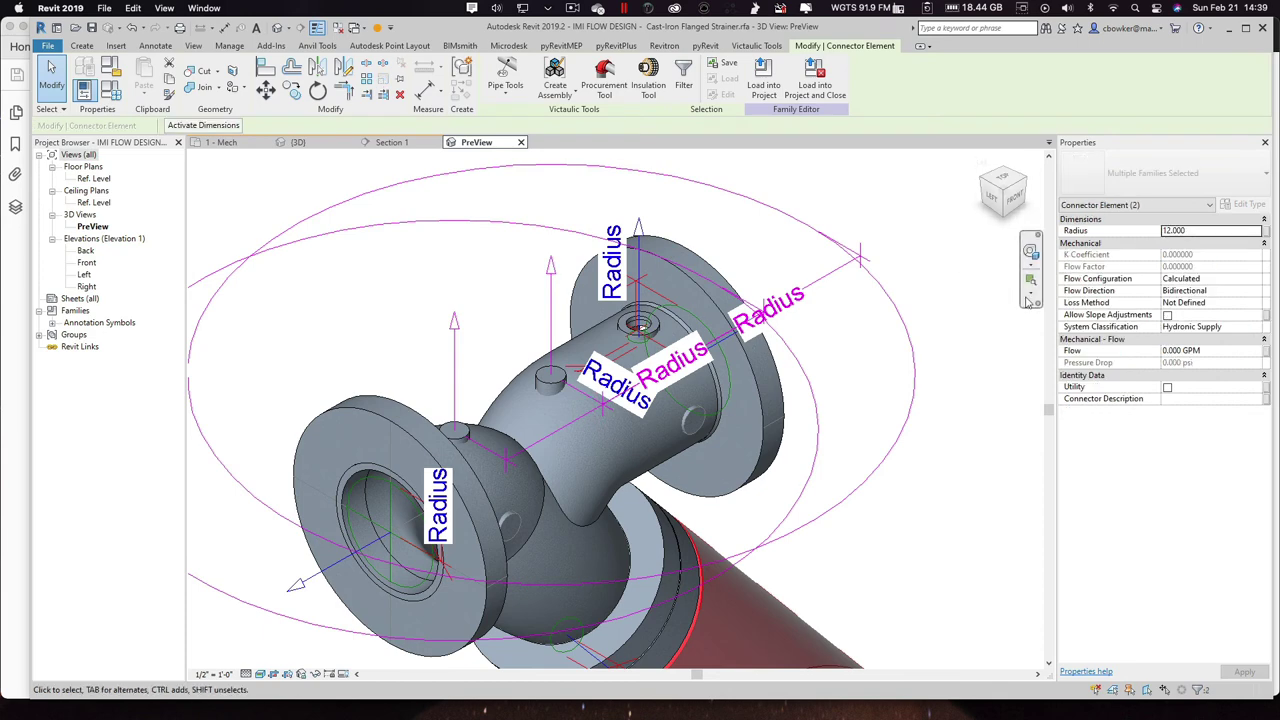
# Step: Change both connectors' System Classification to Global and Radius from 12.000 to 0.125 in Properties
pyautogui.click(1257, 327)
pyautogui.moveTo(1260, 362); pyautogui.dragTo(1258, 390)
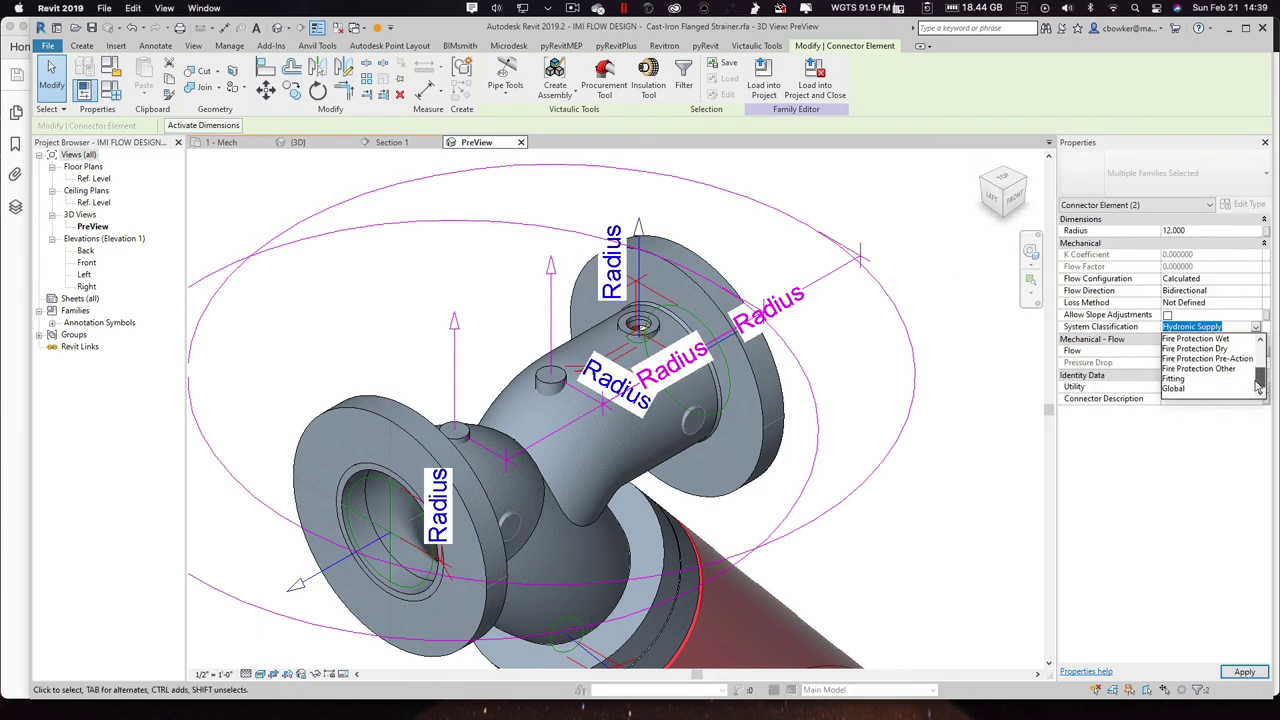
pyautogui.click(1174, 389)
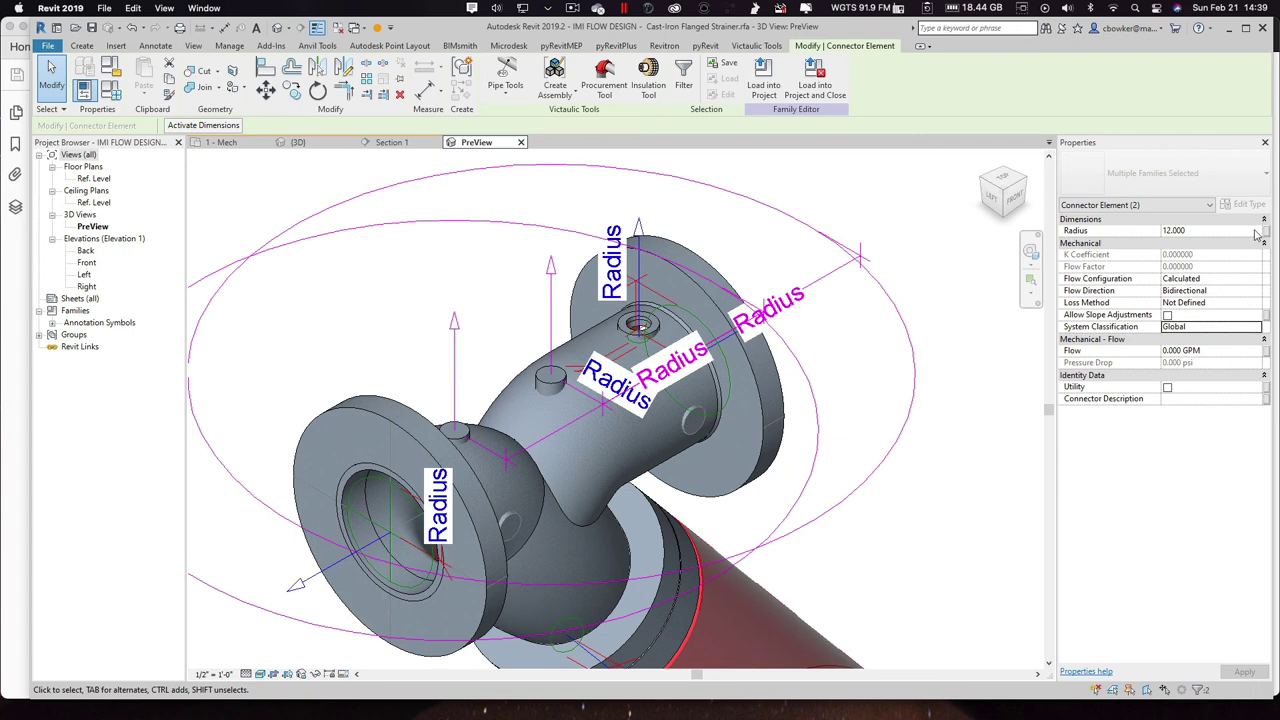
pyautogui.click(1245, 231)
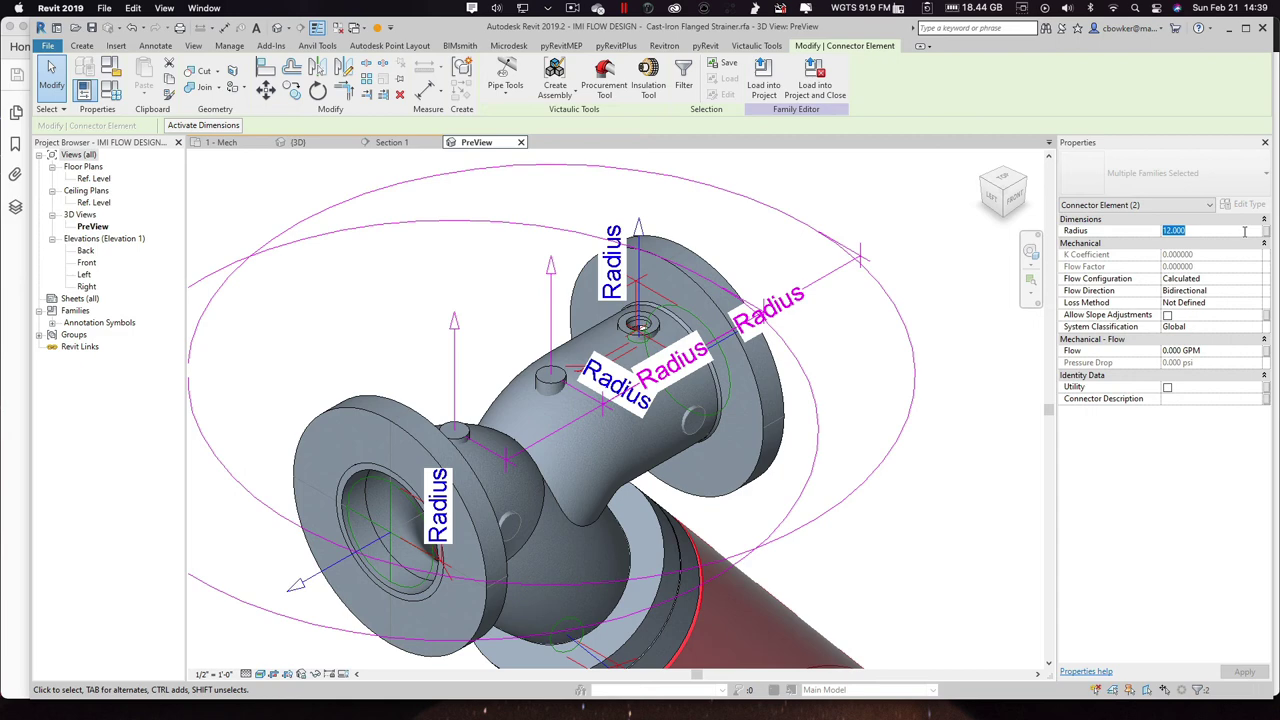
pyautogui.write('.125')
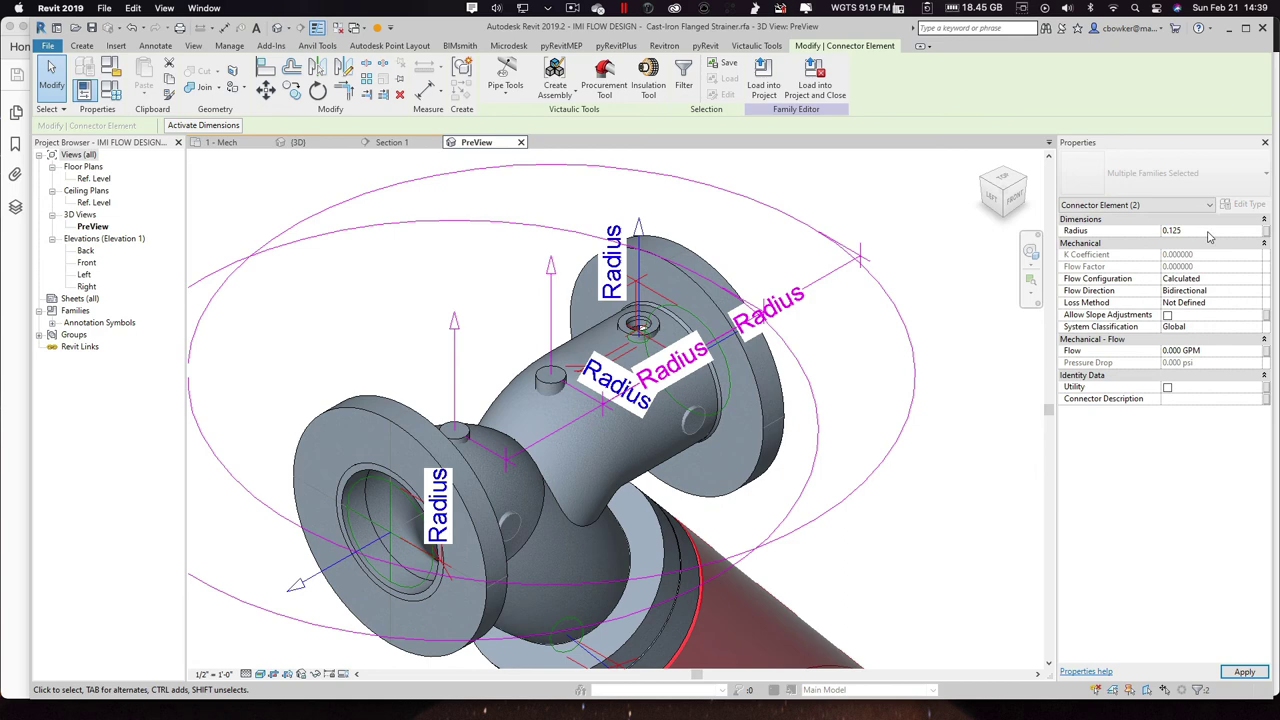
pyautogui.press('Return')
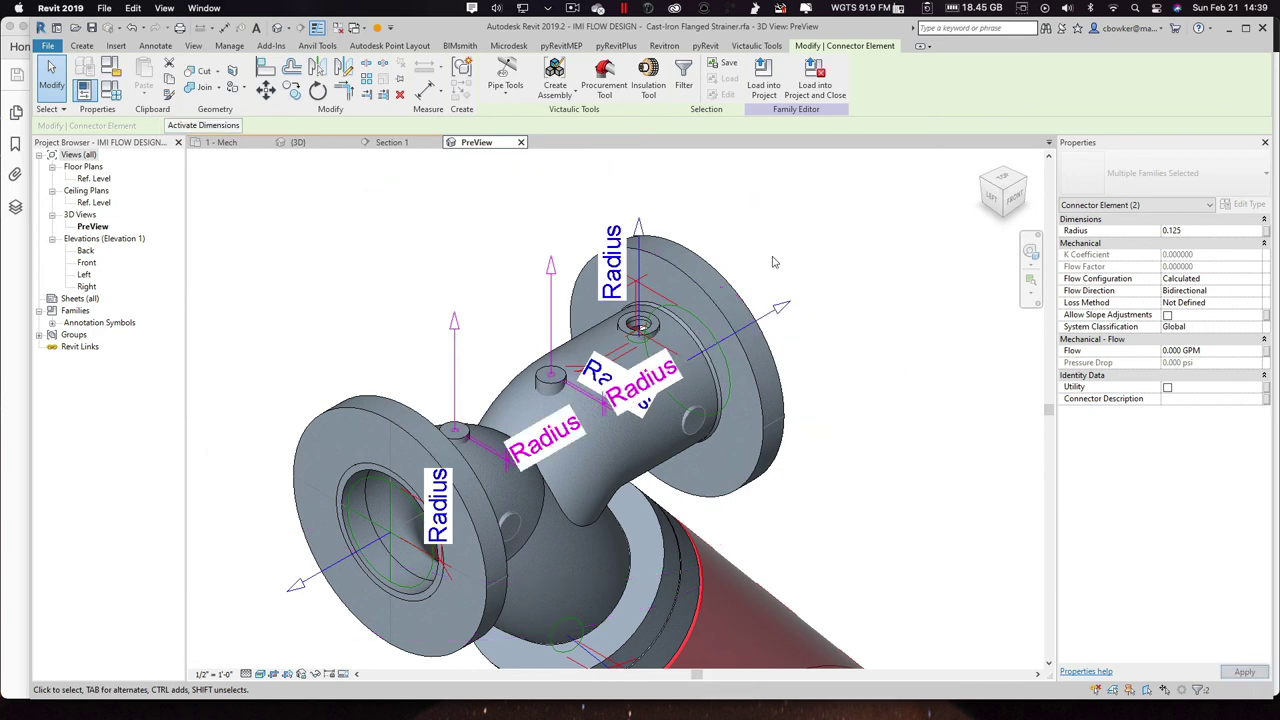
pyautogui.press('Escape')
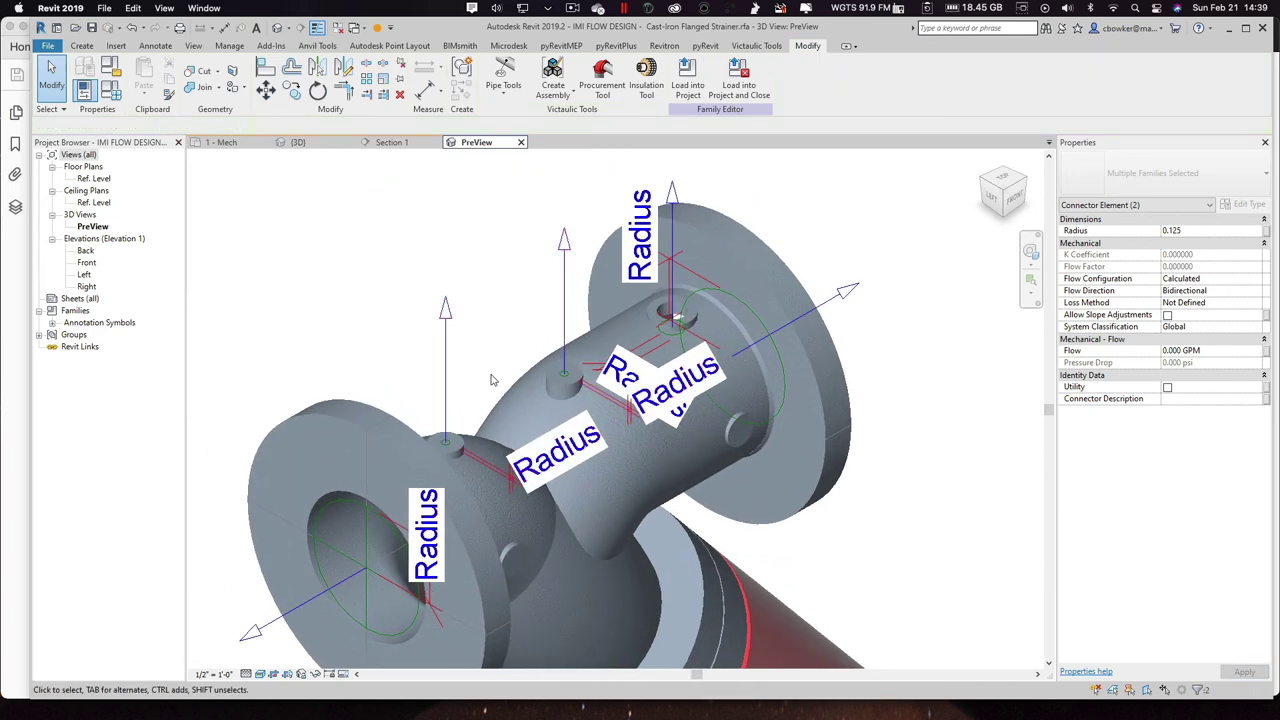
# Step: Place a pipe connector on the strainer's small side port face
pyautogui.scroll(-1, 491, 379)
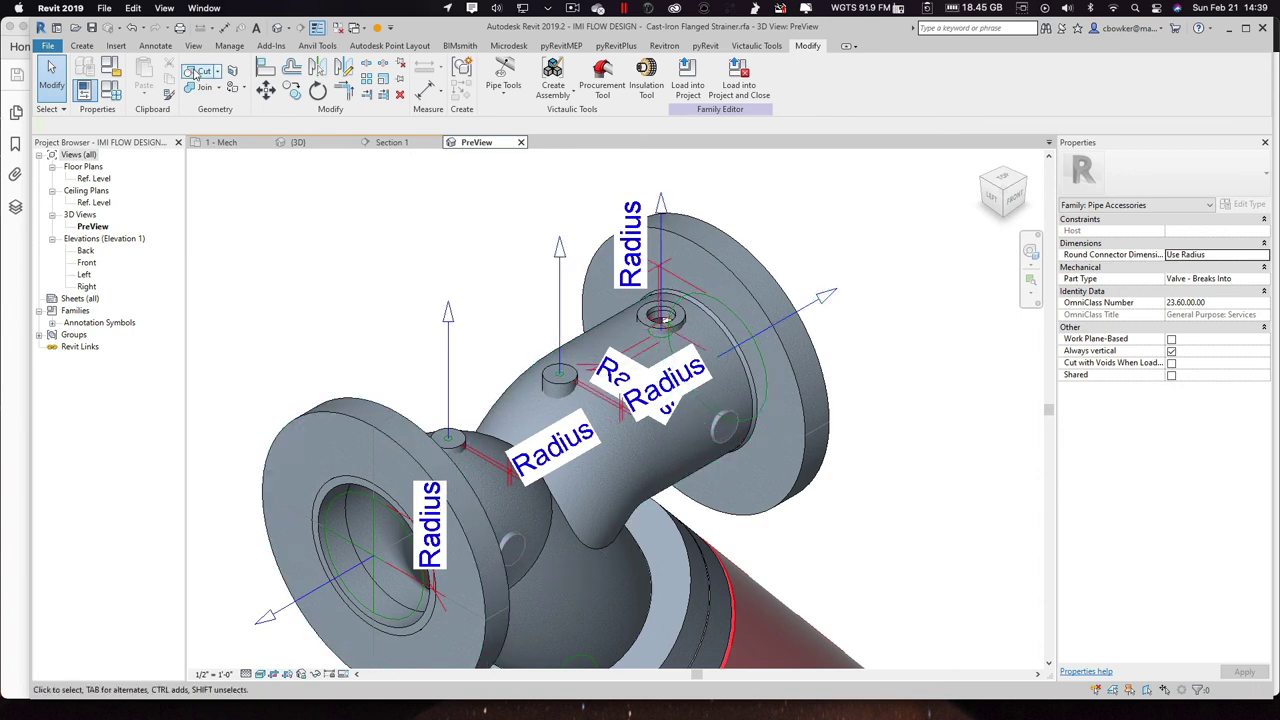
pyautogui.click(82, 46)
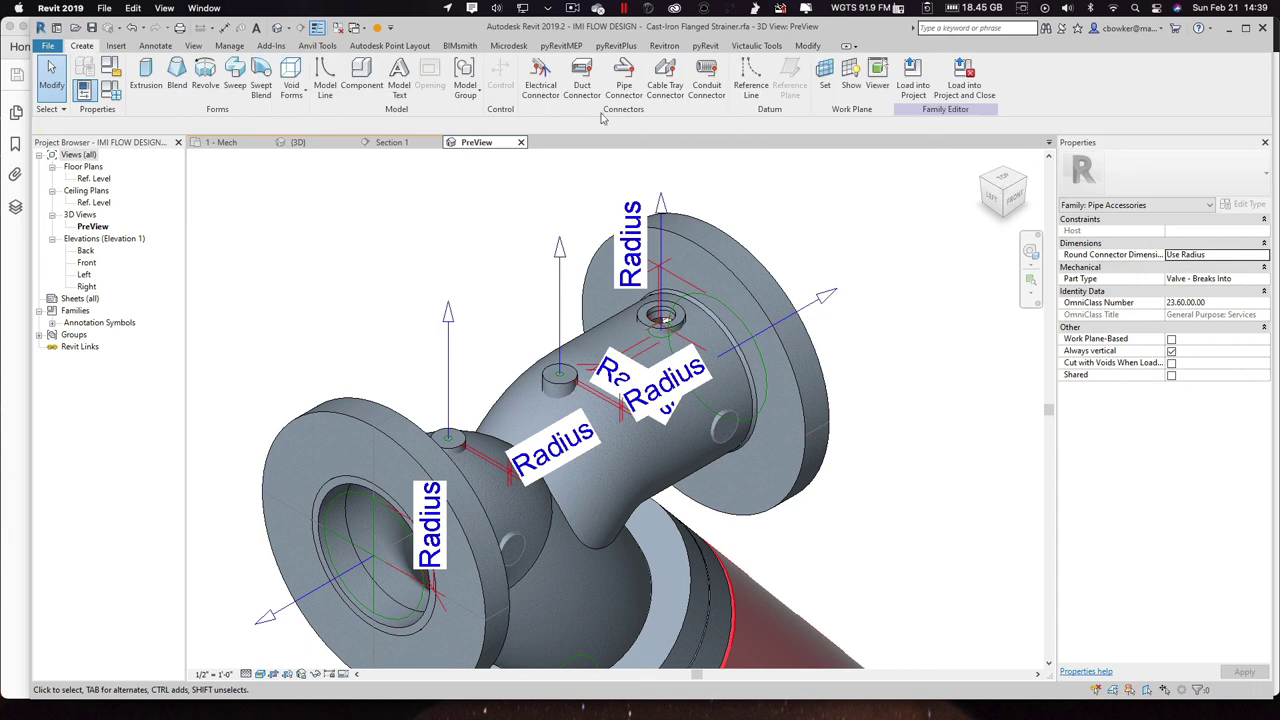
pyautogui.click(626, 70)
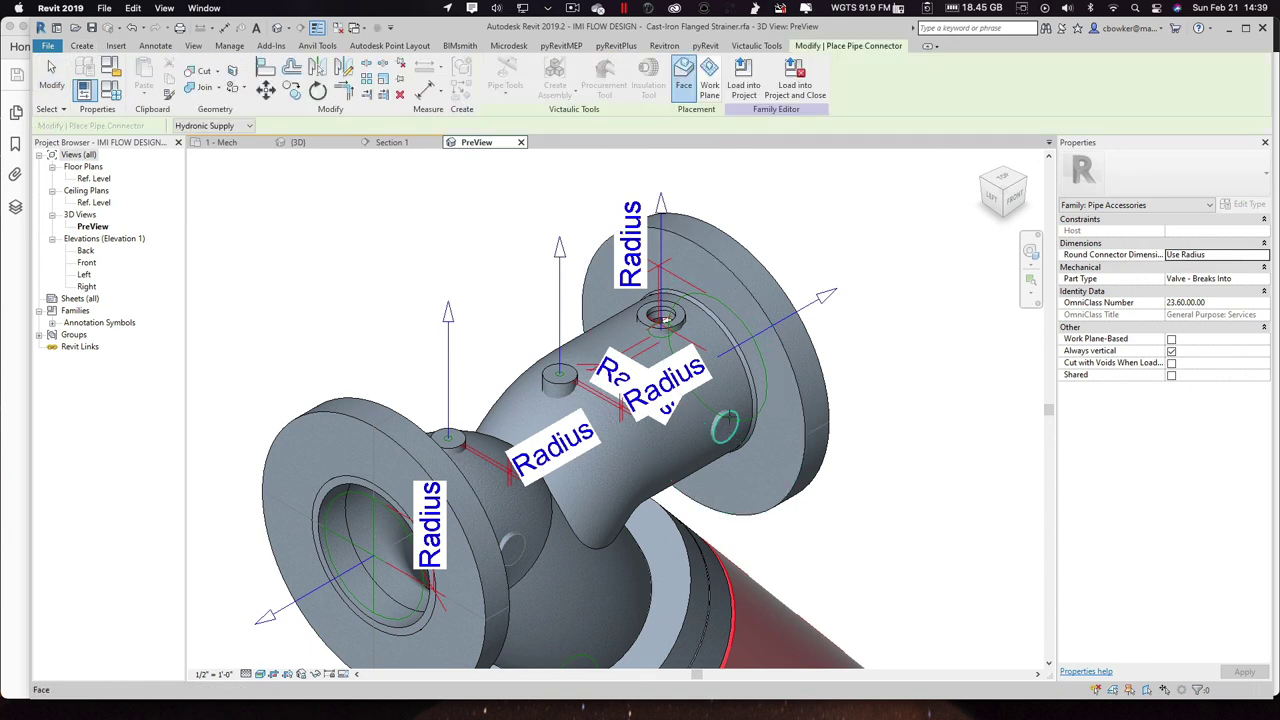
pyautogui.click(727, 428)
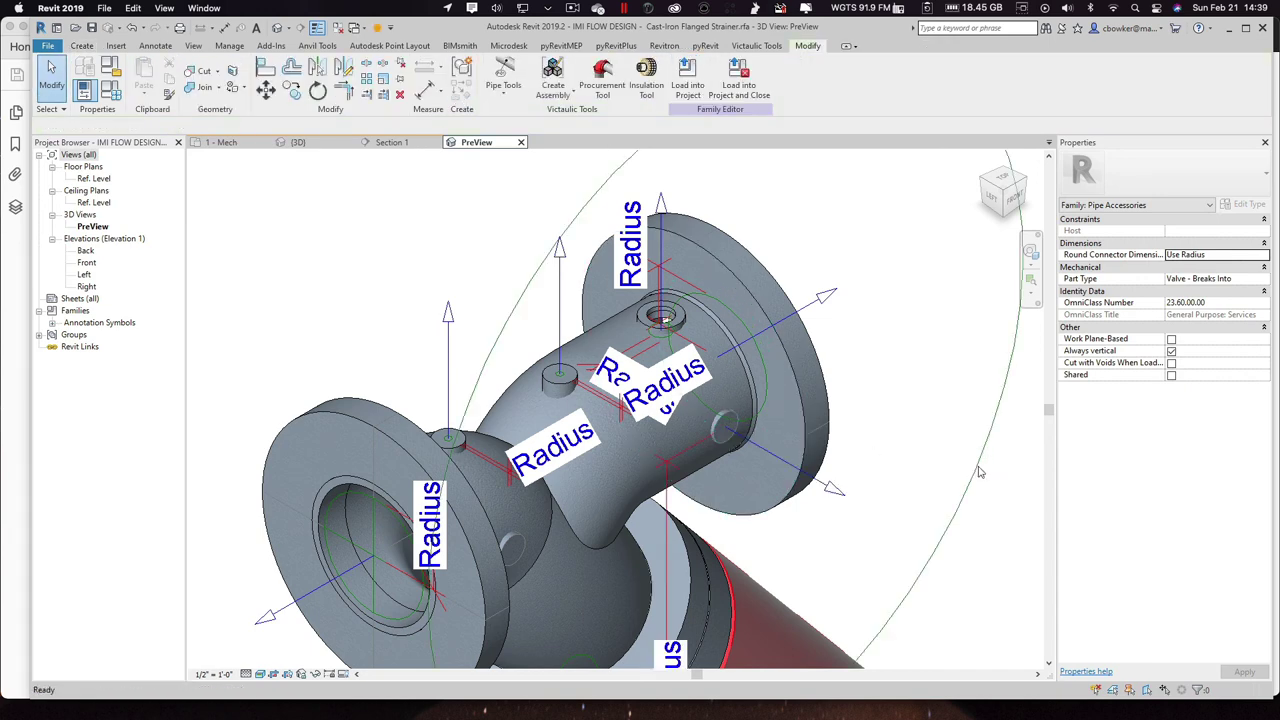
# Step: Set the new side-port connector's System Classification to Global and Radius to 0.125
pyautogui.click(1248, 329)
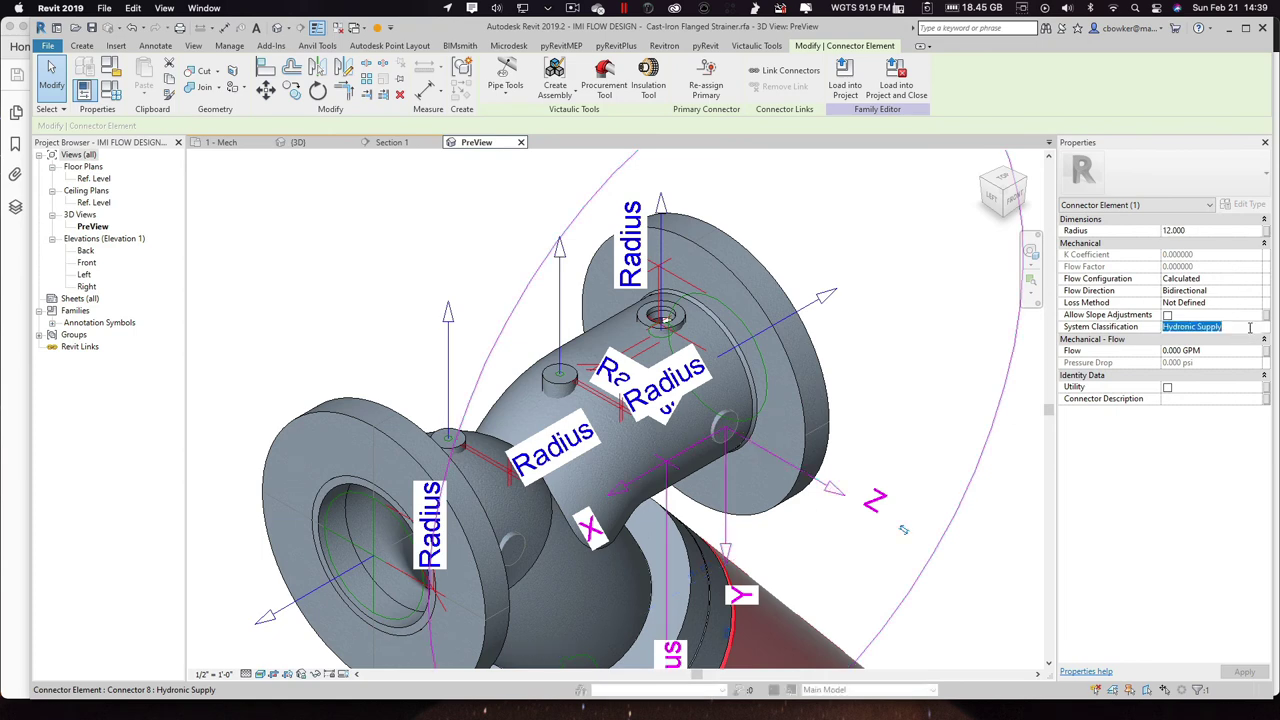
pyautogui.click(1257, 329)
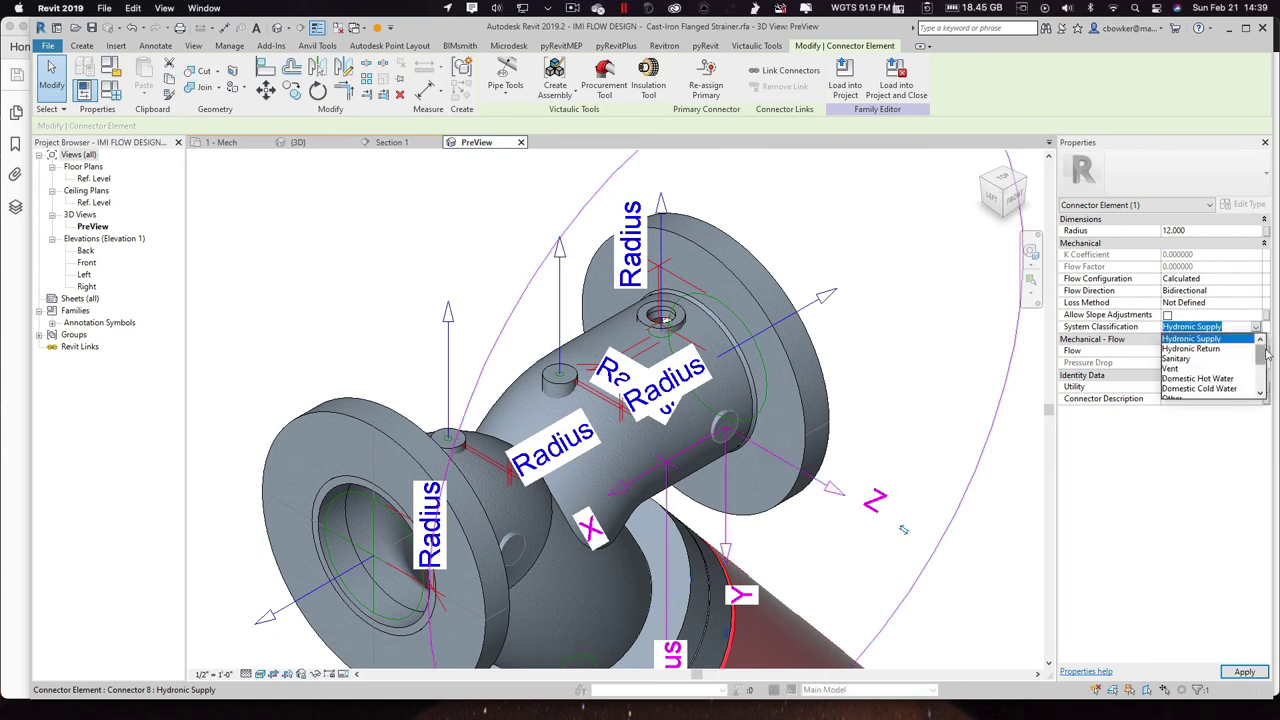
pyautogui.moveTo(1260, 360); pyautogui.dragTo(1260, 392)
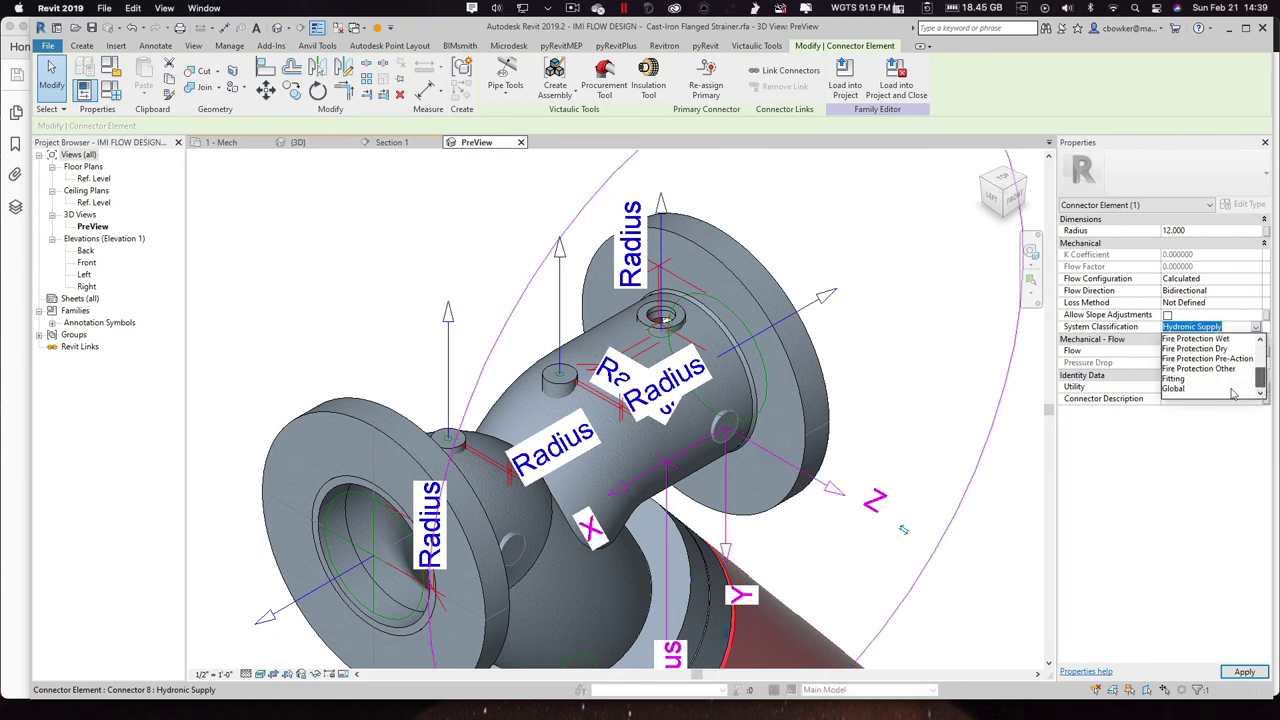
pyautogui.click(1178, 395)
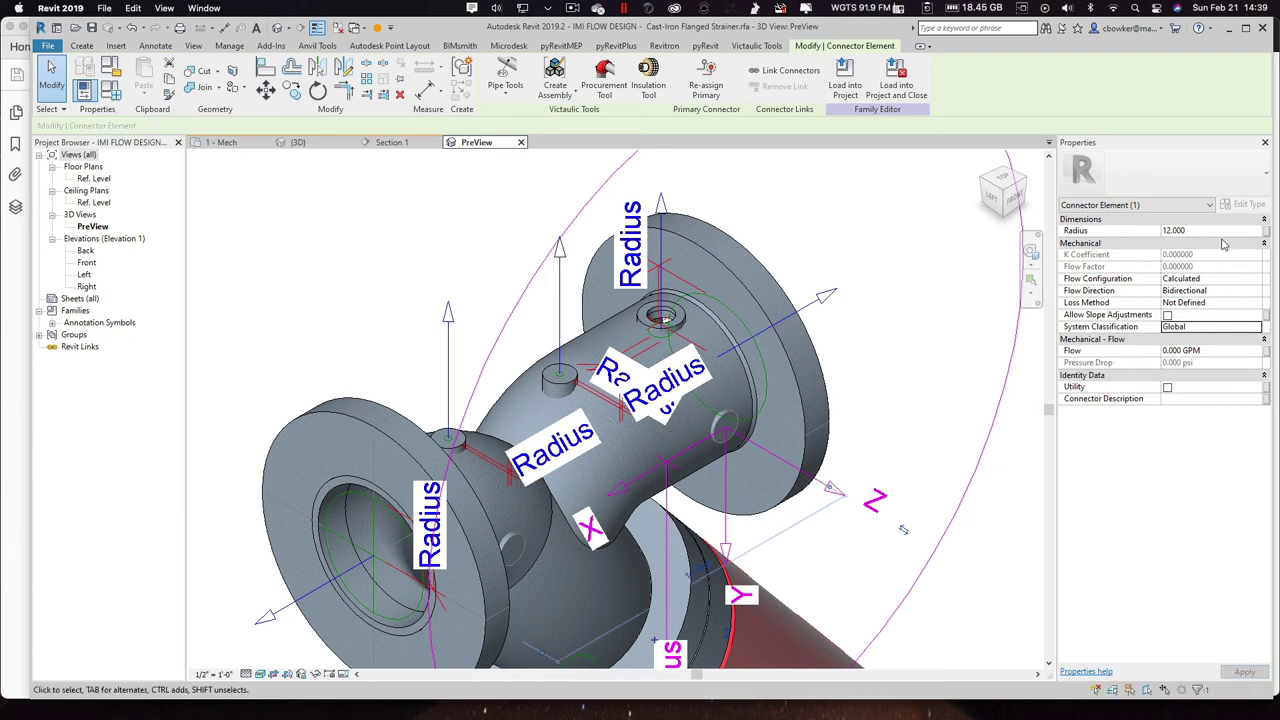
pyautogui.click(1217, 231)
pyautogui.write('0.125')
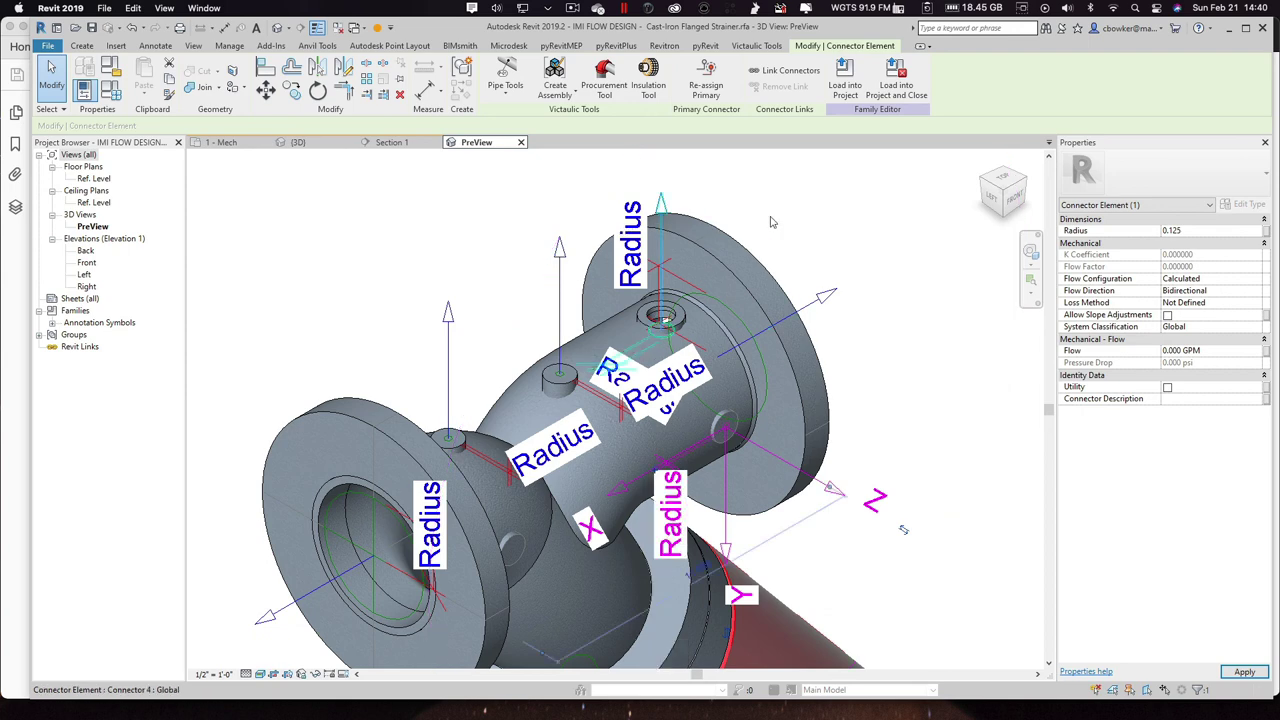
pyautogui.click(803, 222)
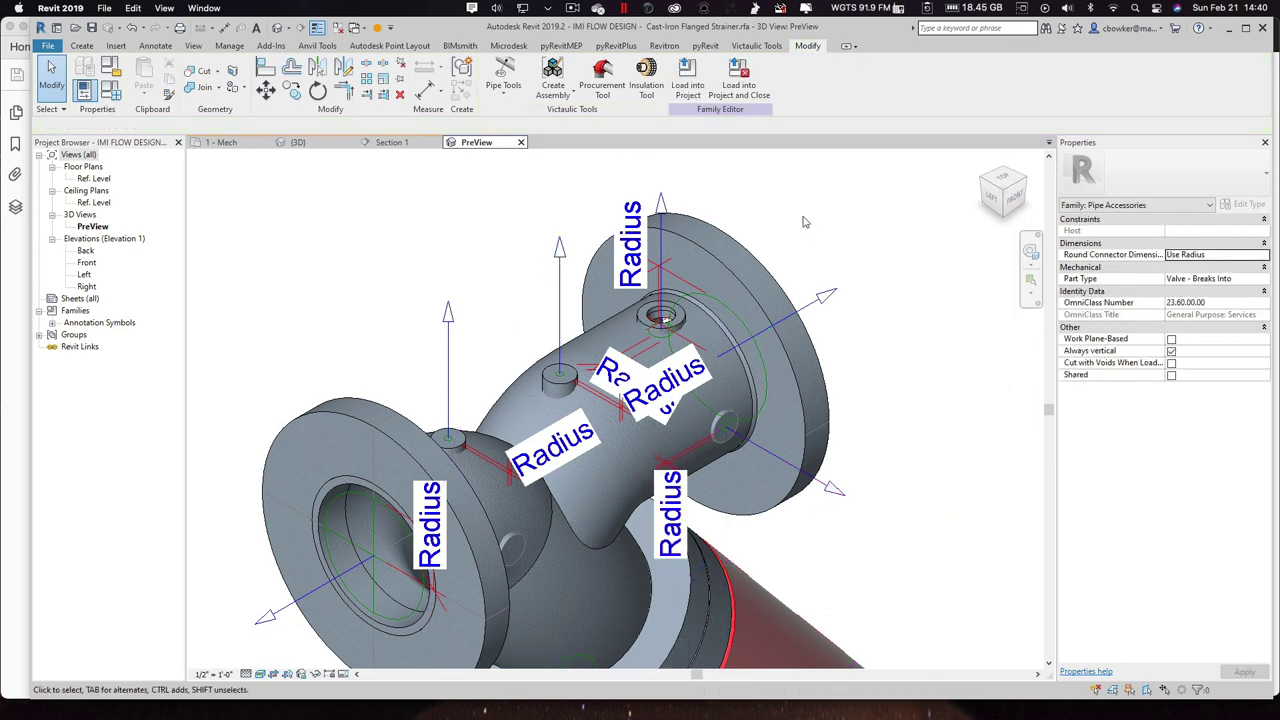